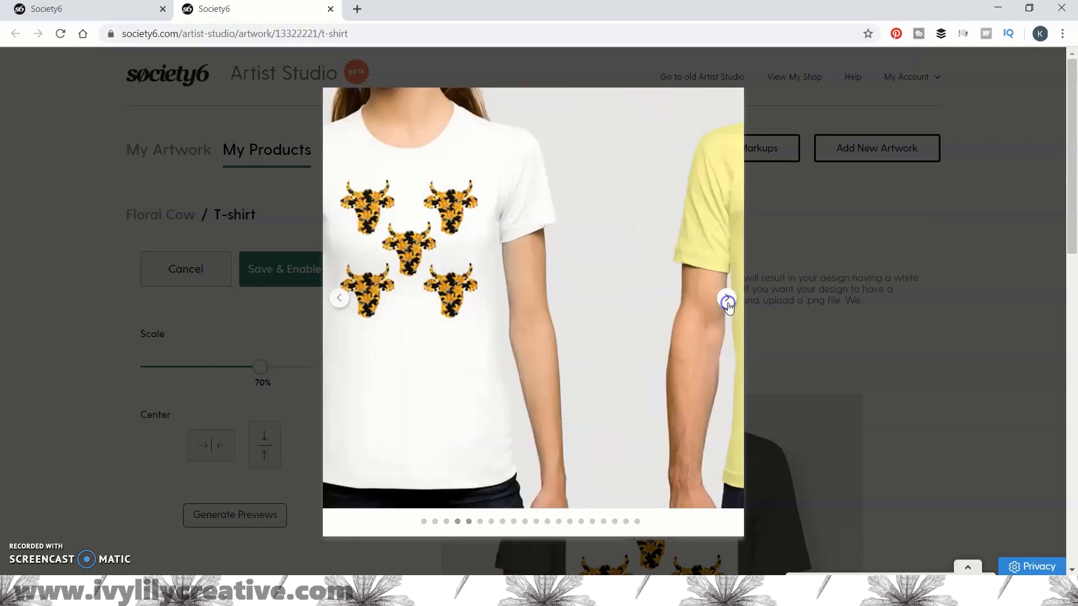
Step: Browse the T-shirt colour previews and adjust the scale of the cow head design on the sticker
click(728, 303)
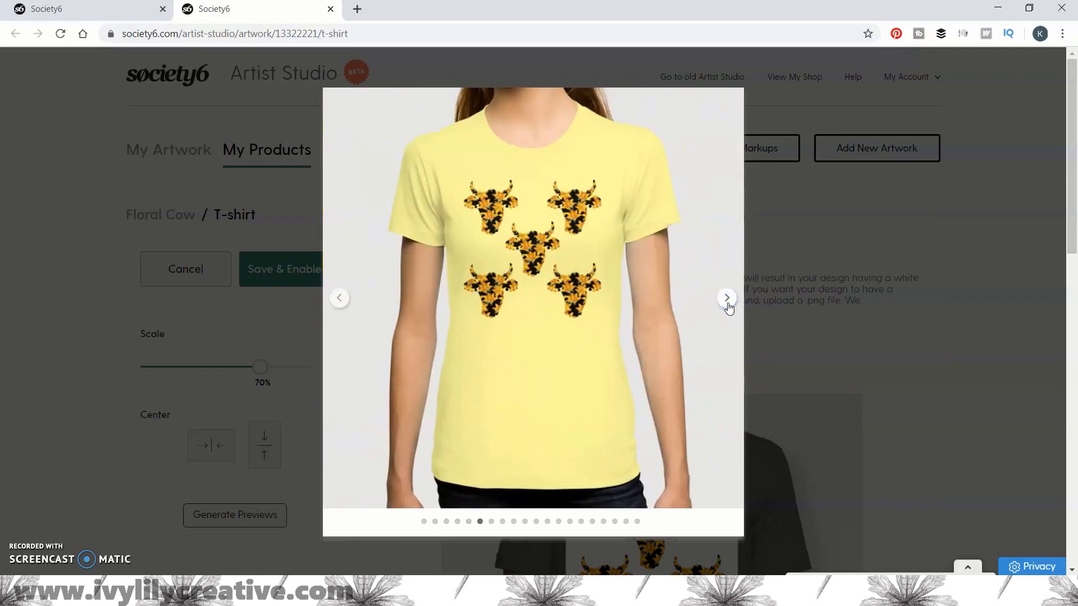
click(728, 298)
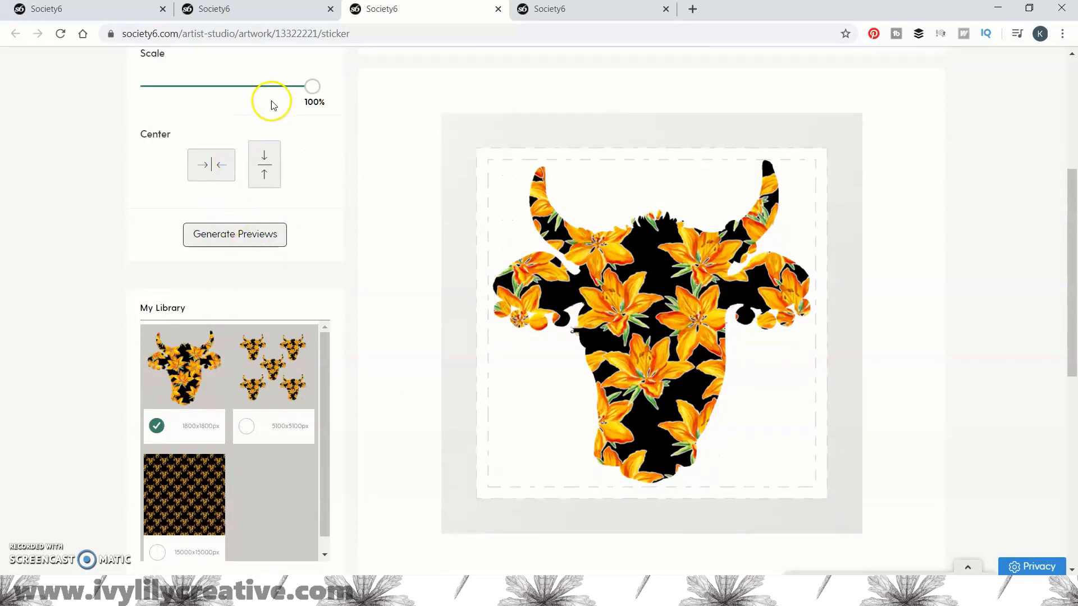
click(291, 86)
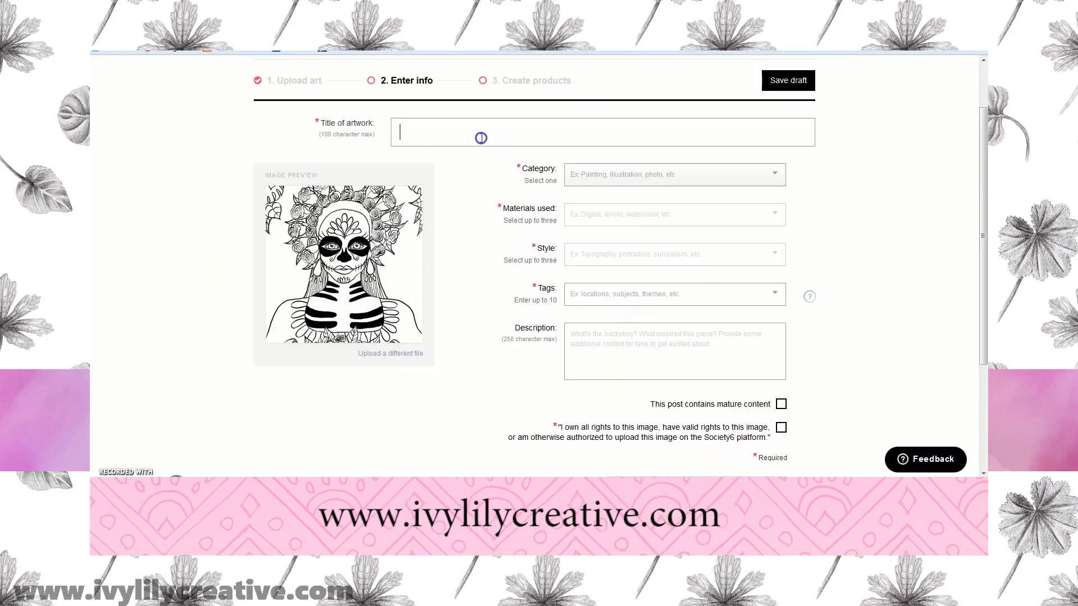
Step: Enter the artwork title "La Calavera Catrina Sugar Skull Ink Drawing" and add the tag "beautiful bizarre"
right_click(481, 137)
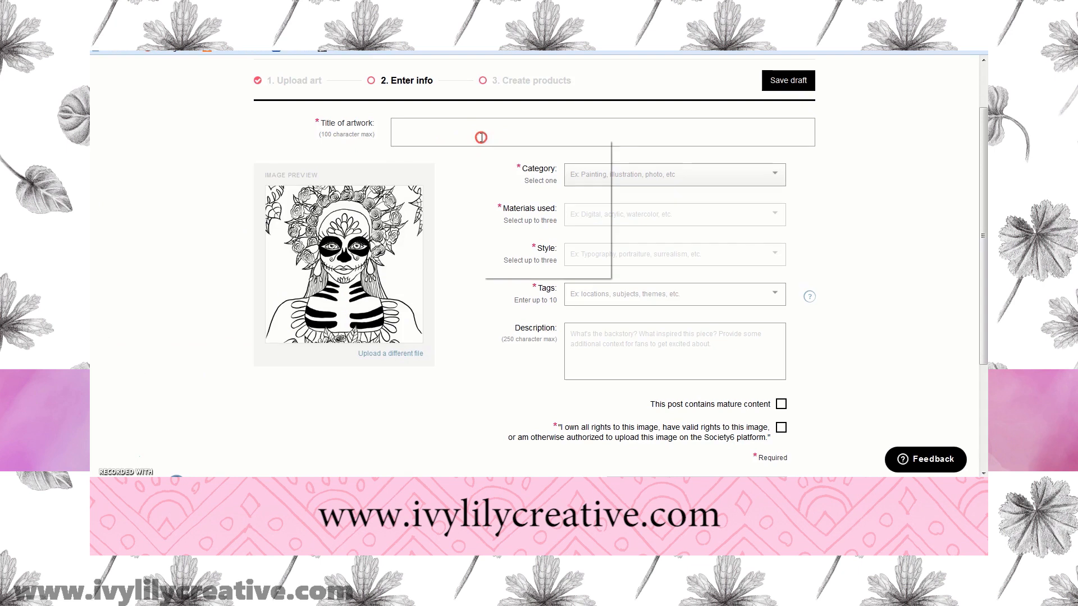
click(510, 191)
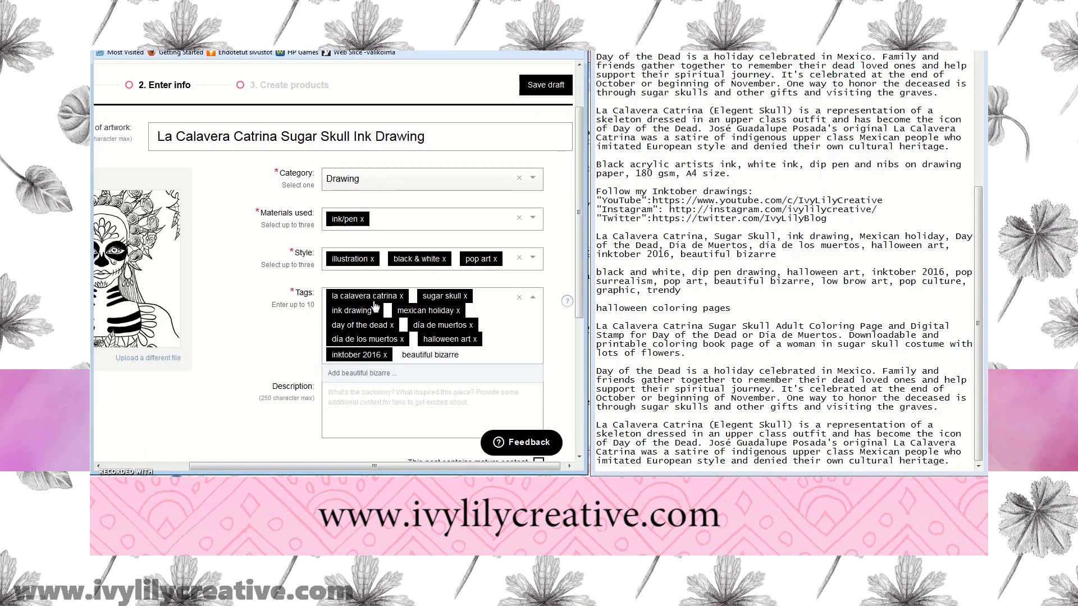
key(Return)
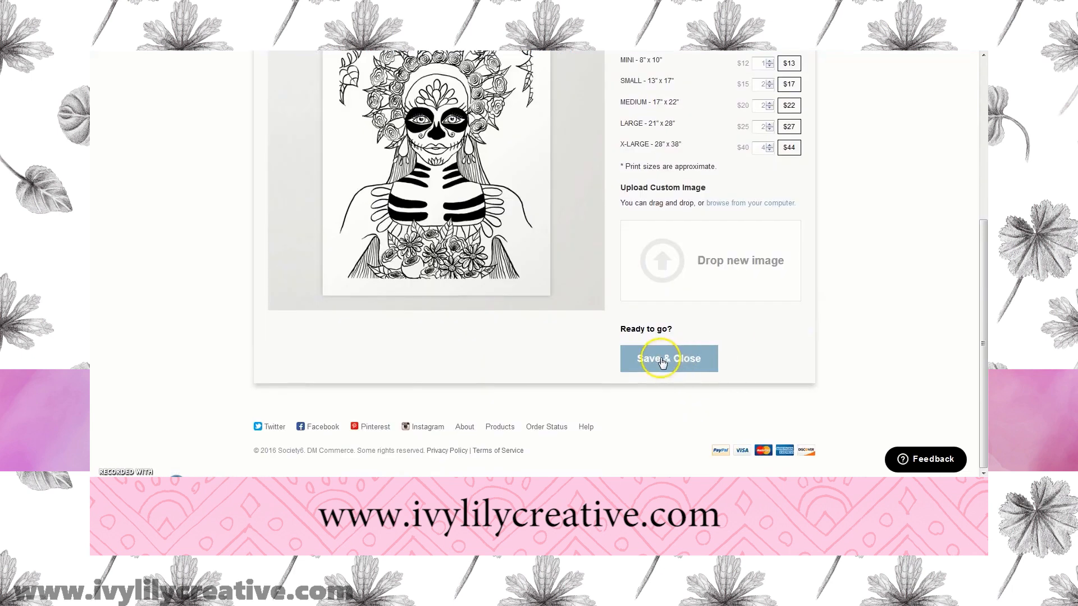
Step: Save and close the print settings of the sugar skull drawing
click(631, 361)
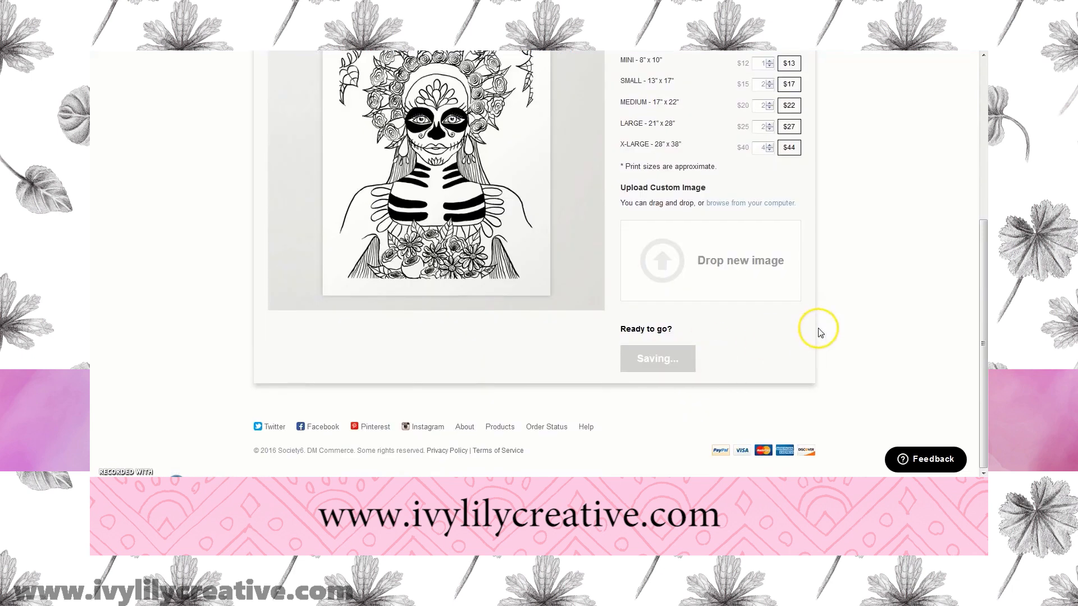
Step: Enable the Floral Cow wall art products that are off: framed mini print, Mini Art Print, Metal Print, Poster, Wood Wall Art and Wall Hanging
click(478, 386)
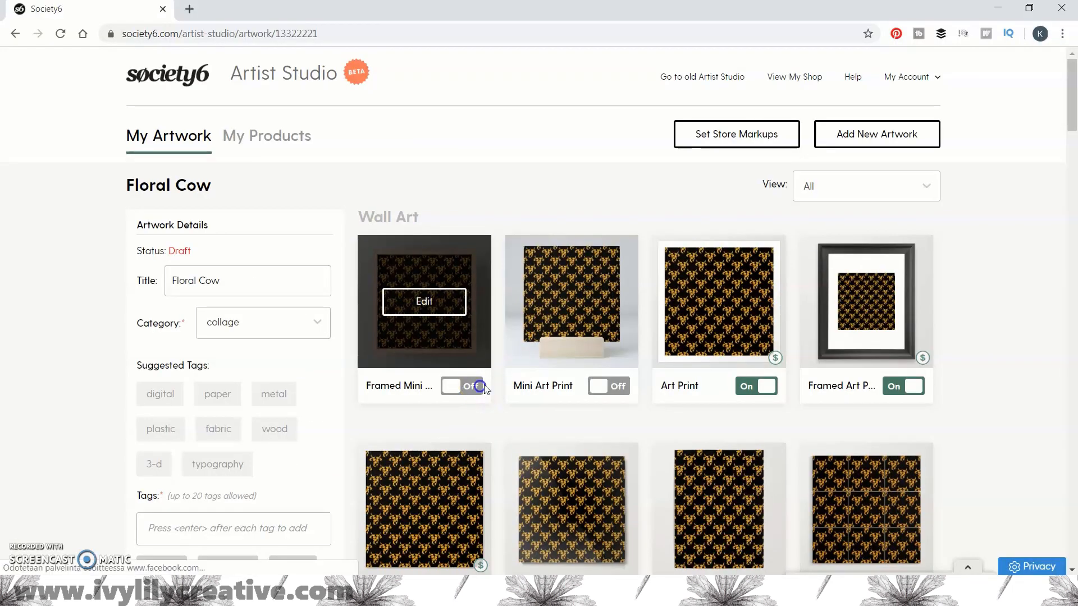
click(618, 388)
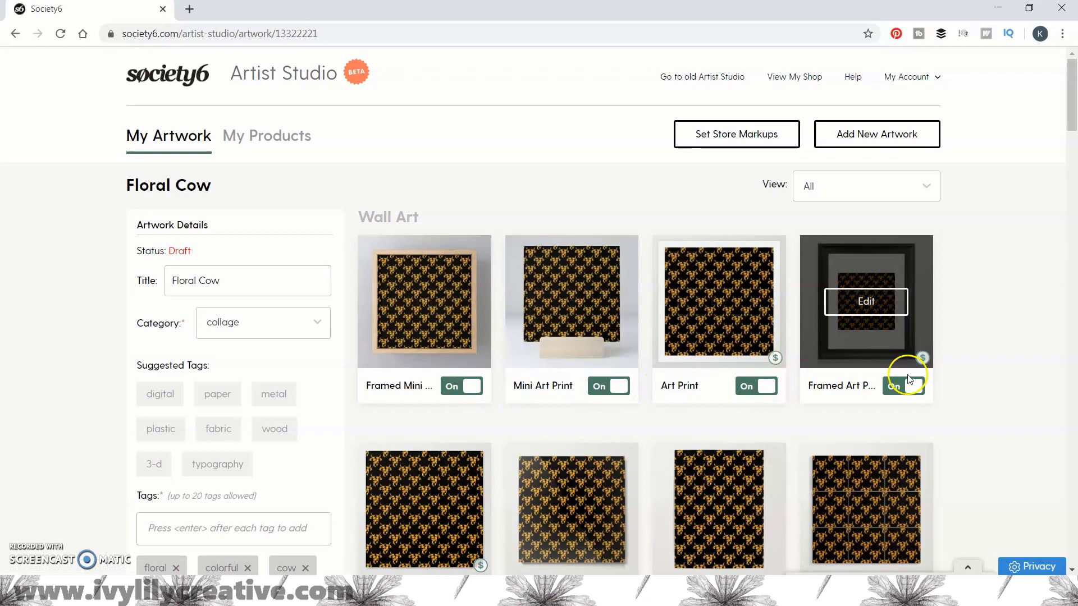
scroll(1046, 380, down, 3)
click(912, 454)
click(765, 453)
click(618, 453)
scroll(472, 461, down, 3)
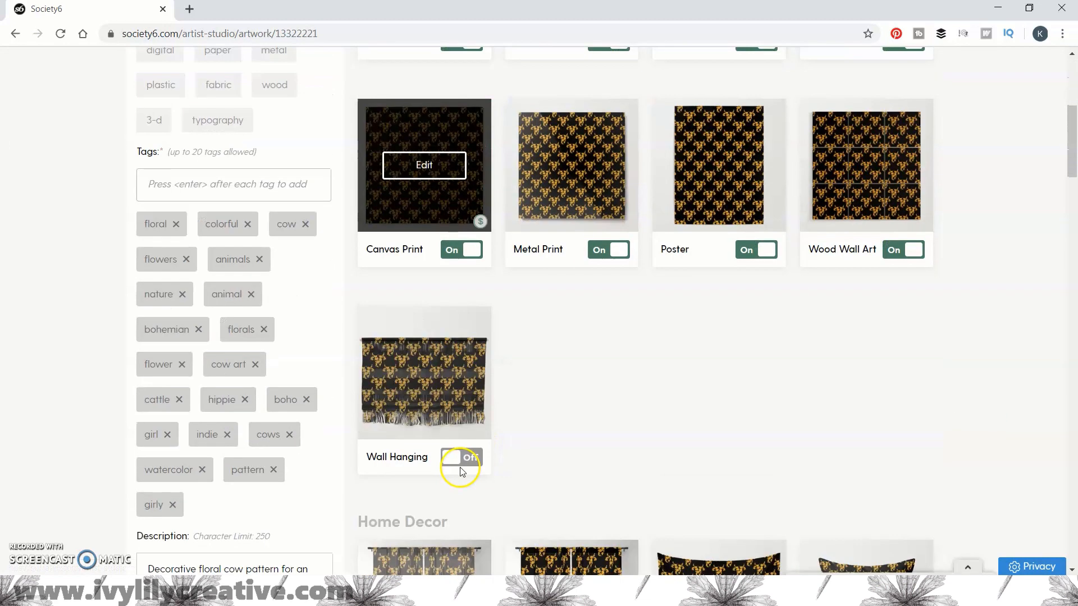
click(450, 450)
Step: Open the Floral Cow wallpaper product for editing and look over its design settings
scroll(753, 349, down, 10)
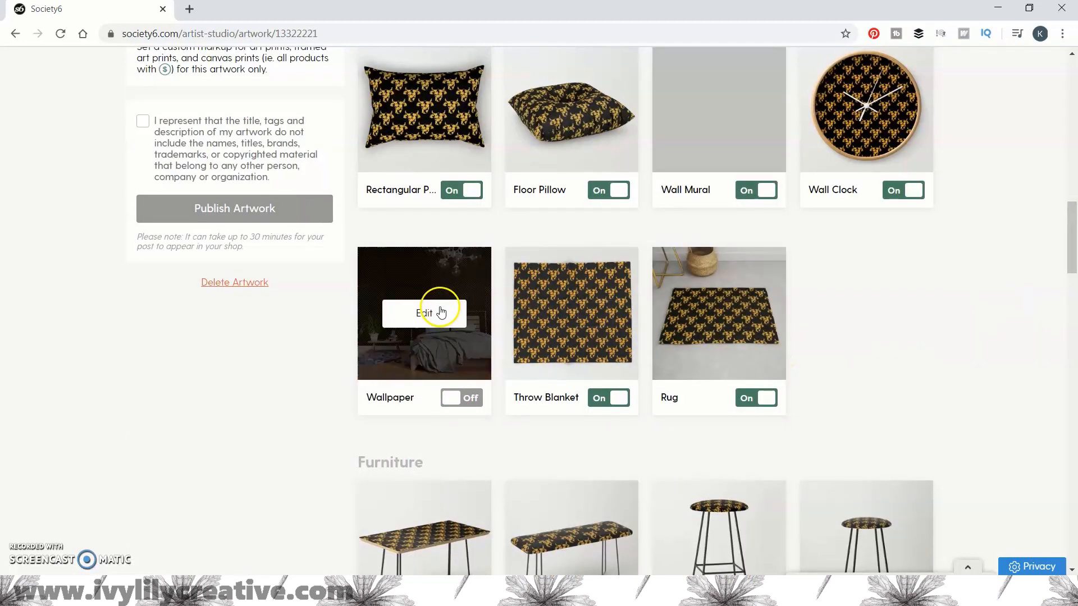
click(439, 309)
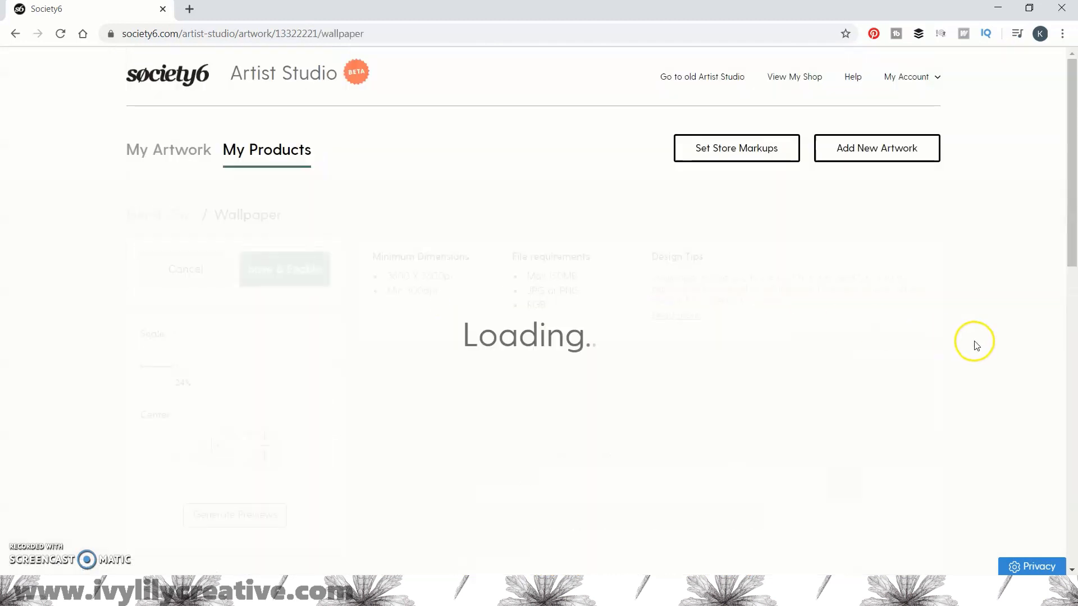
scroll(977, 345, down, 3)
scroll(980, 346, up, 2)
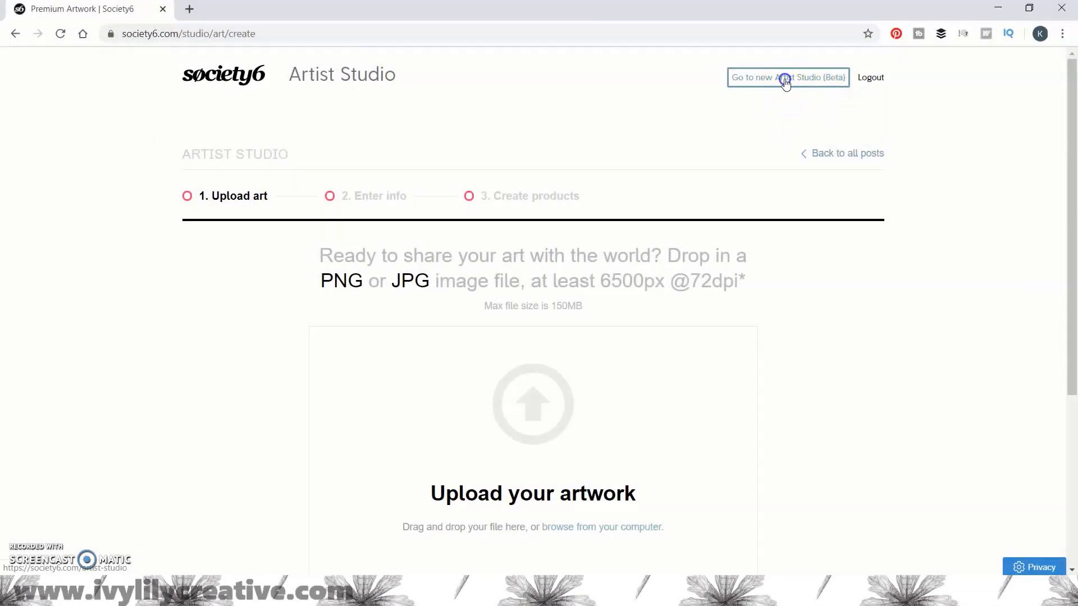
Step: Switch to the new Artist Studio (Beta) and start adding a new artwork
click(785, 78)
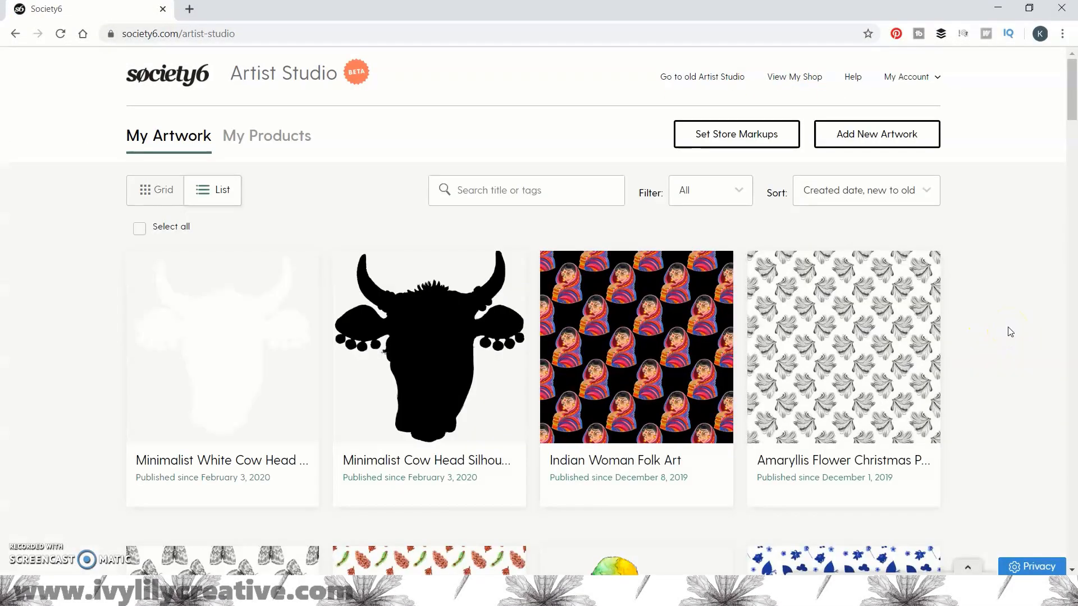
click(906, 136)
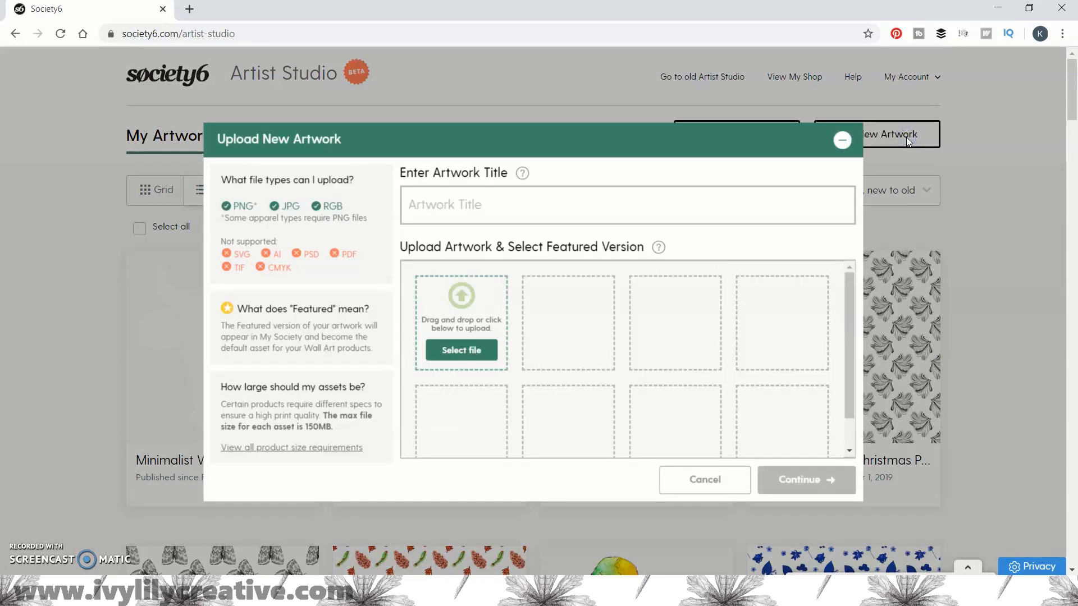
Step: Upload the files "cow head lily", "cow lily repeated 15000px" and "cow-lily-repeated-5100px" to the new artwork
click(482, 350)
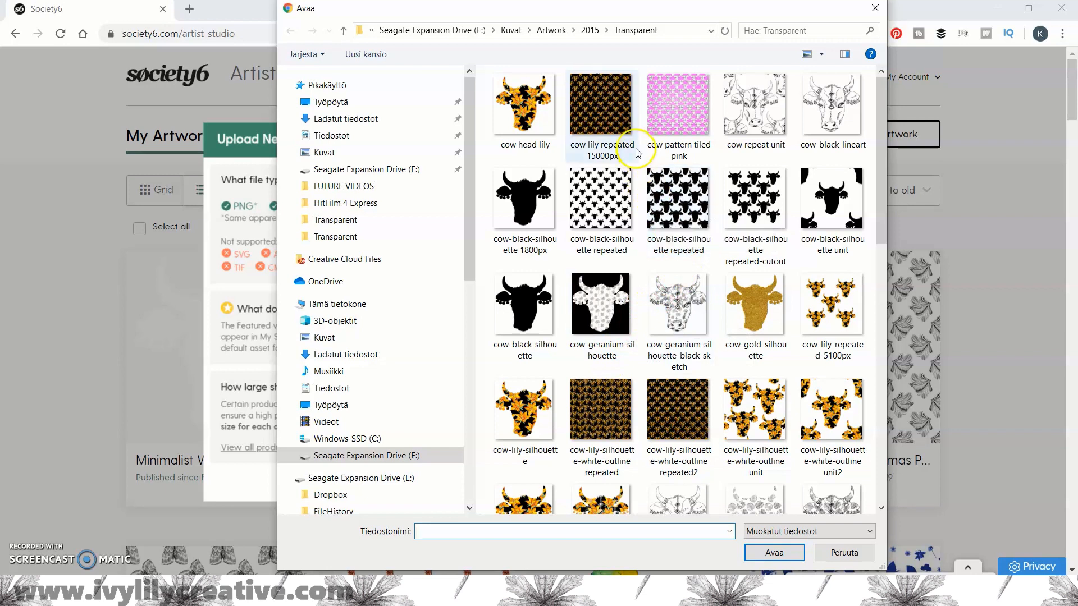
click(605, 131)
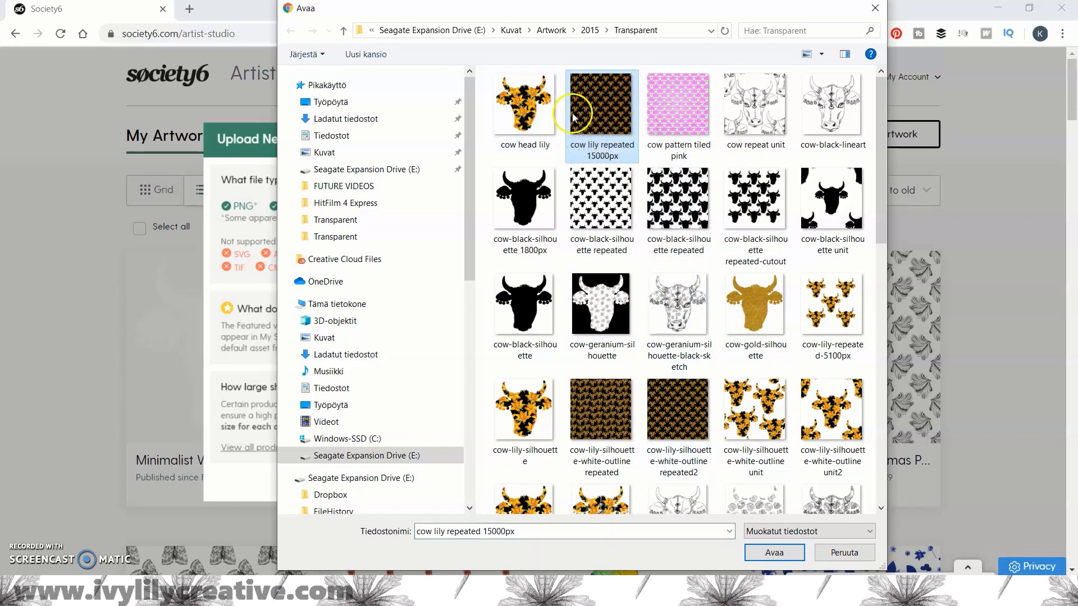
scroll(800, 305, down, 5)
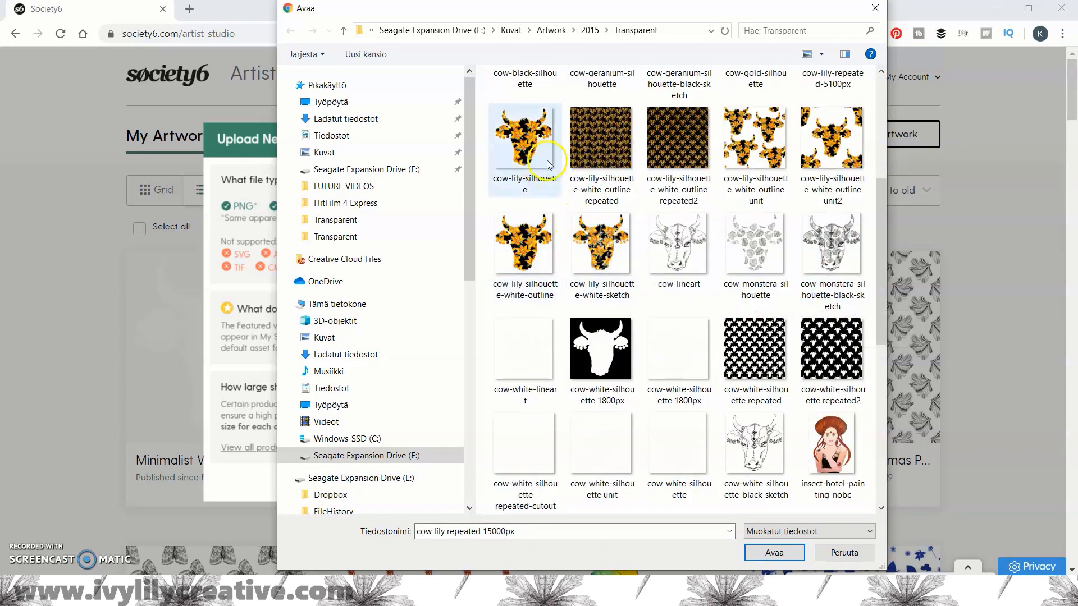
scroll(809, 229, up, 5)
ctrl+click(518, 108)
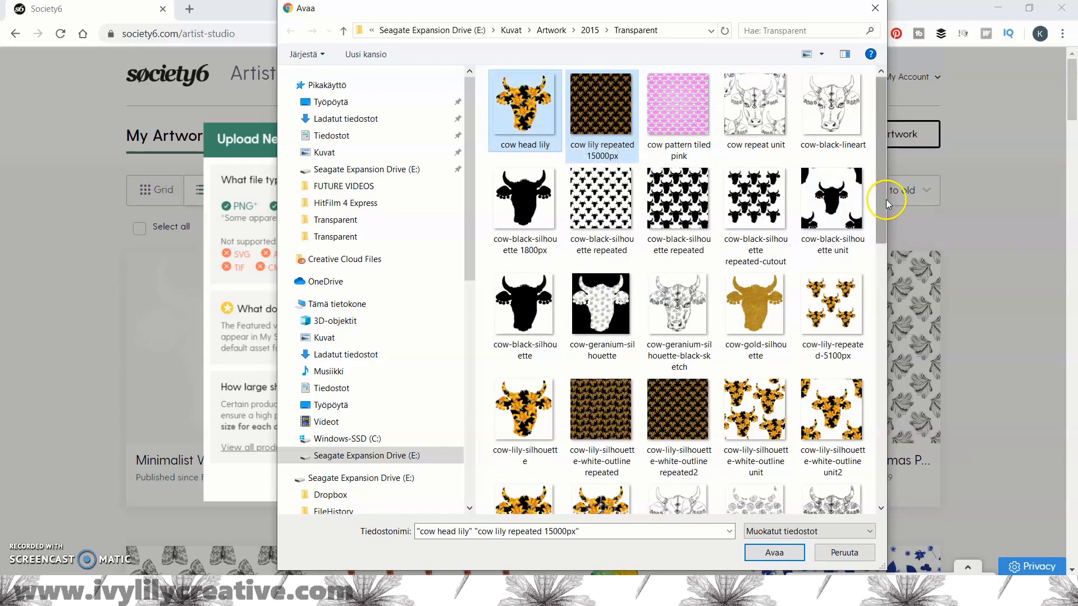
ctrl+click(833, 309)
scroll(880, 225, down, 2)
scroll(879, 225, up, 2)
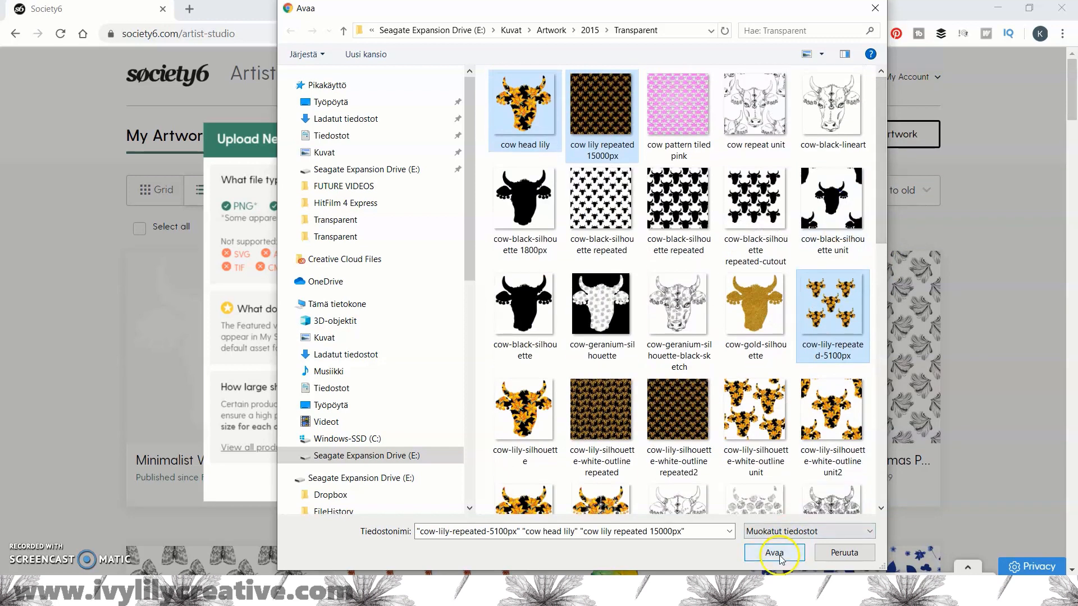
click(774, 552)
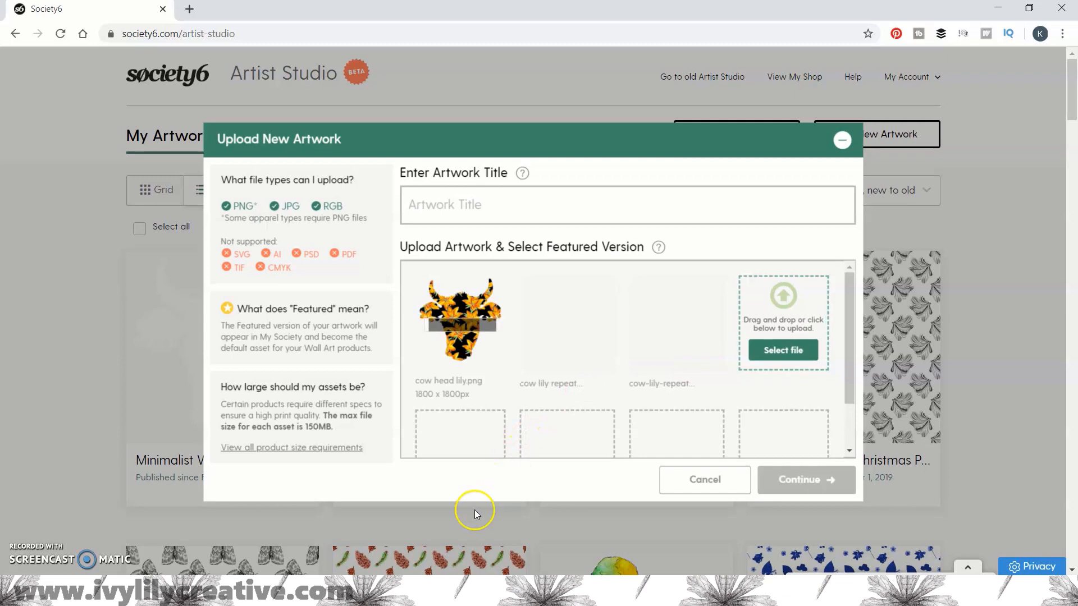
Step: Title the artwork "Floral Cow", copying the wording from the cow notes file in Notepad
mouse_move(368, 592)
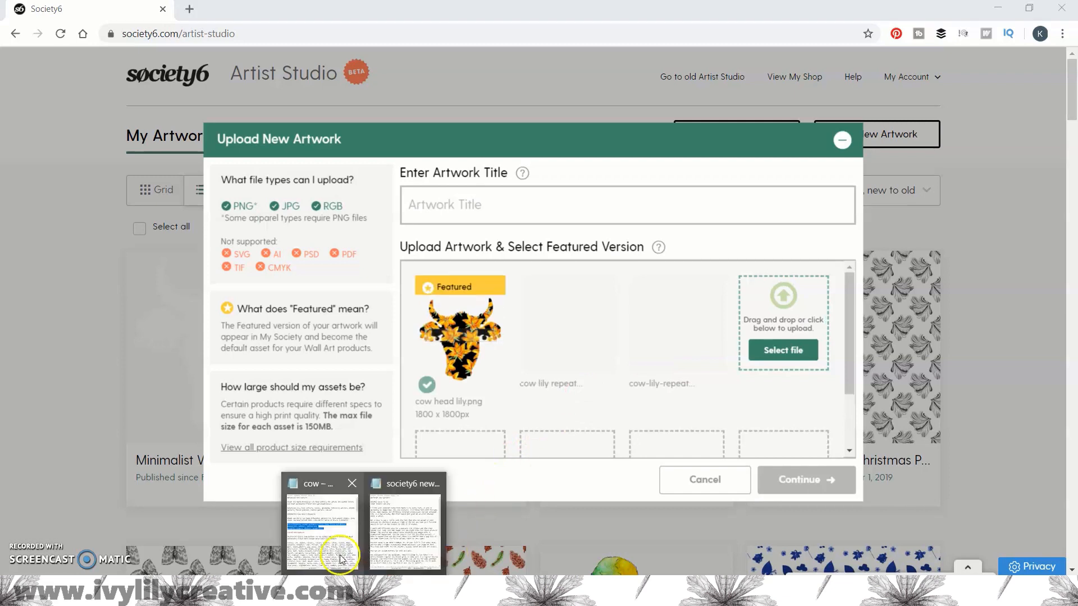
click(324, 525)
drag(464, 348, 412, 351)
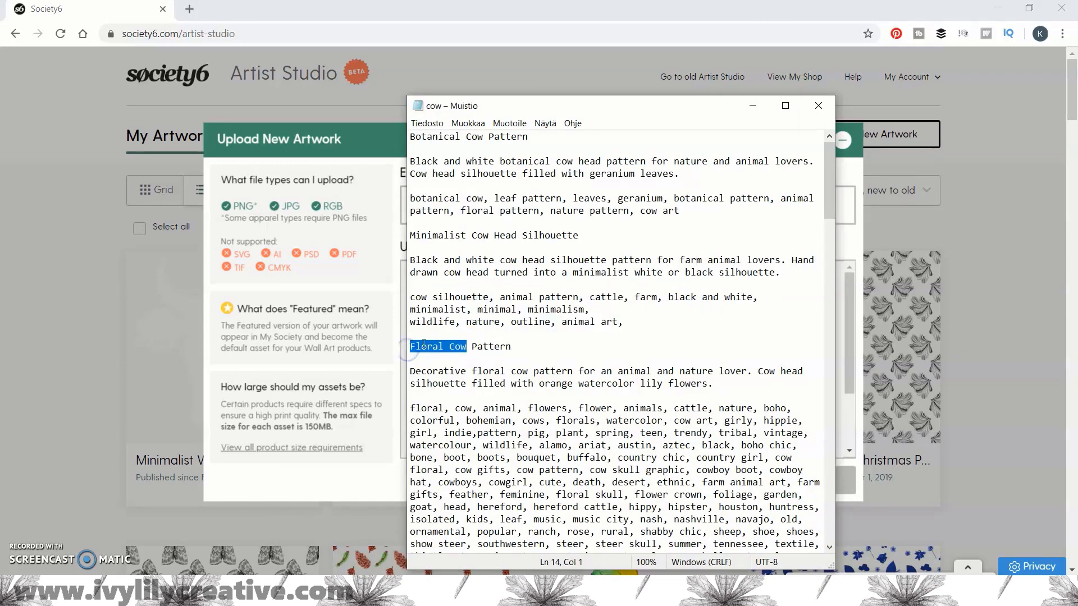
click(753, 106)
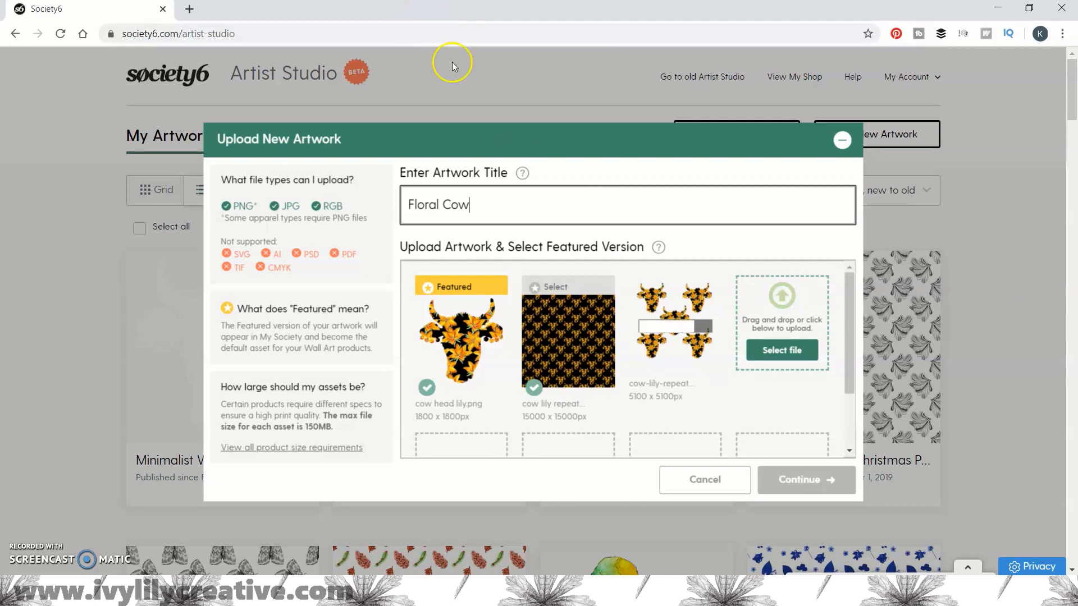
Step: Mark the 15000 x 15000 px cow lily pattern as the featured version, and switch the feature back to the single cow head
click(562, 288)
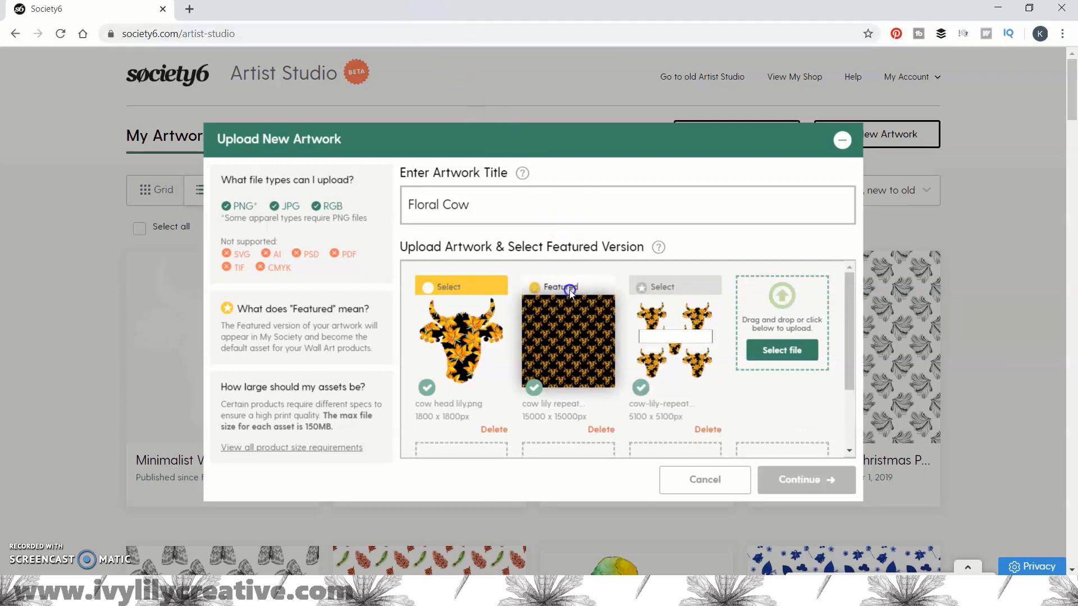
click(456, 288)
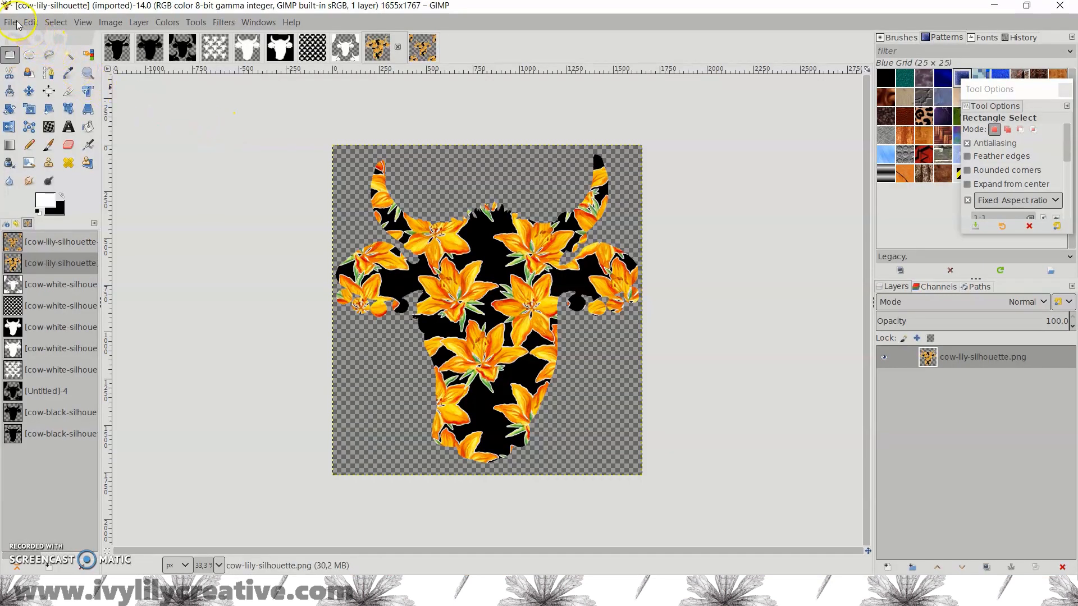
Step: In GIMP, create a new 1800 x 1800 px image filled with transparency
click(17, 22)
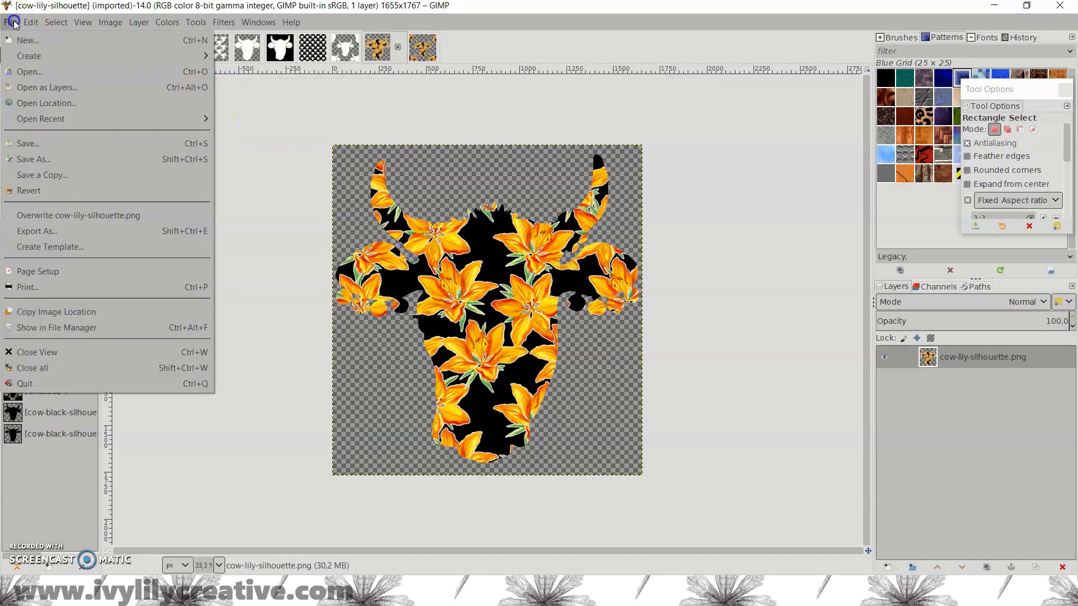
click(37, 42)
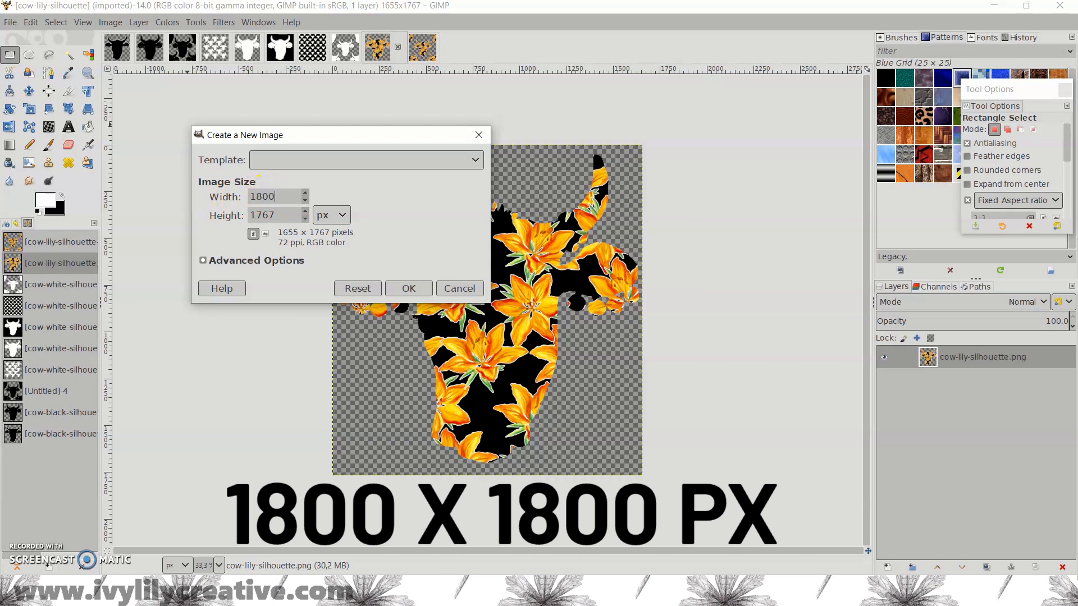
double_click(247, 217)
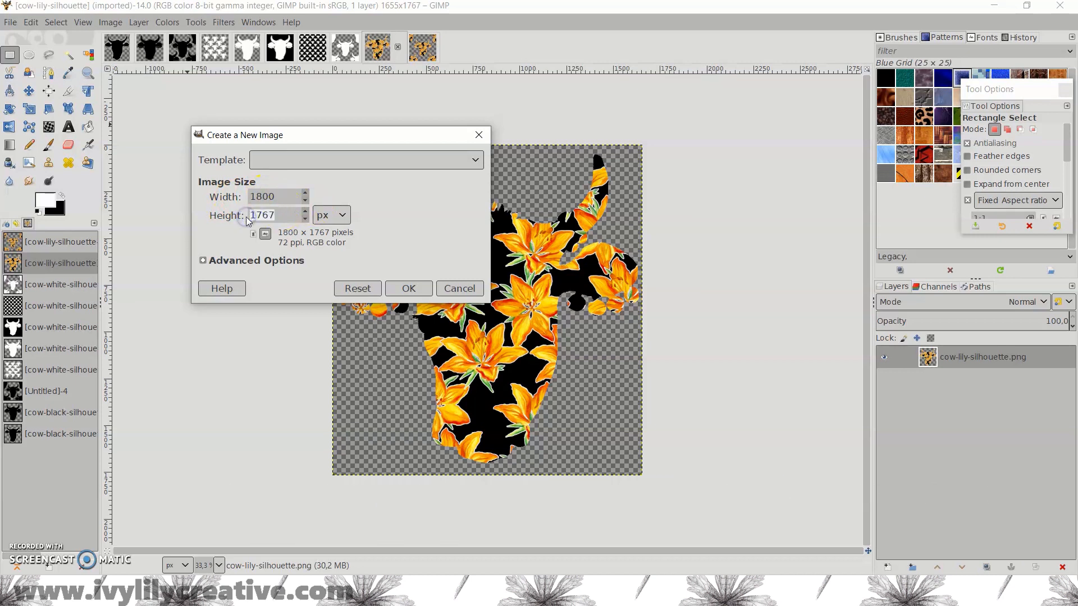
click(286, 261)
click(293, 421)
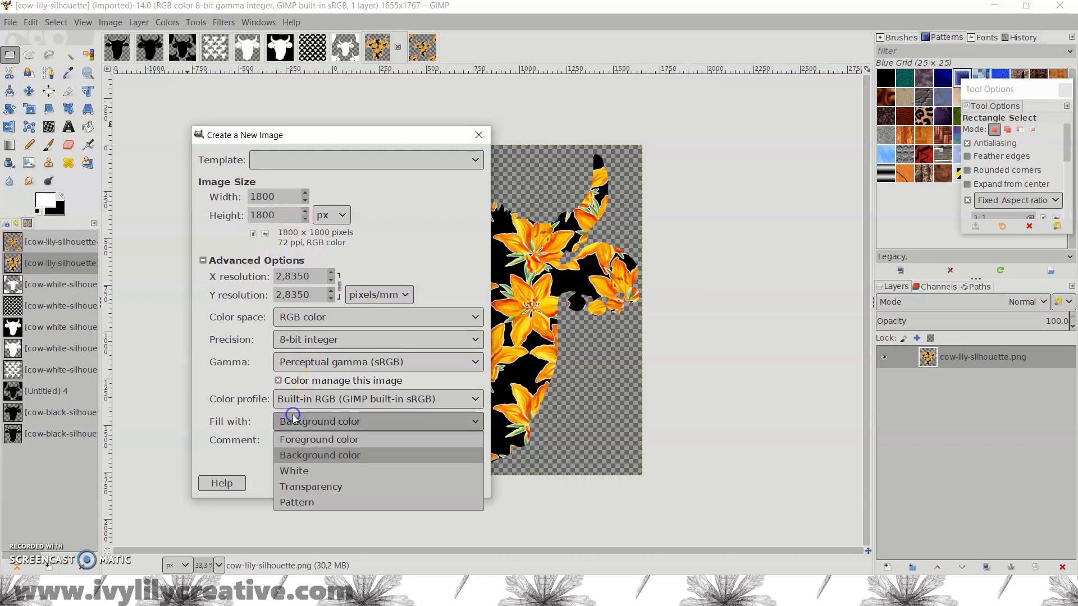
click(307, 487)
click(409, 482)
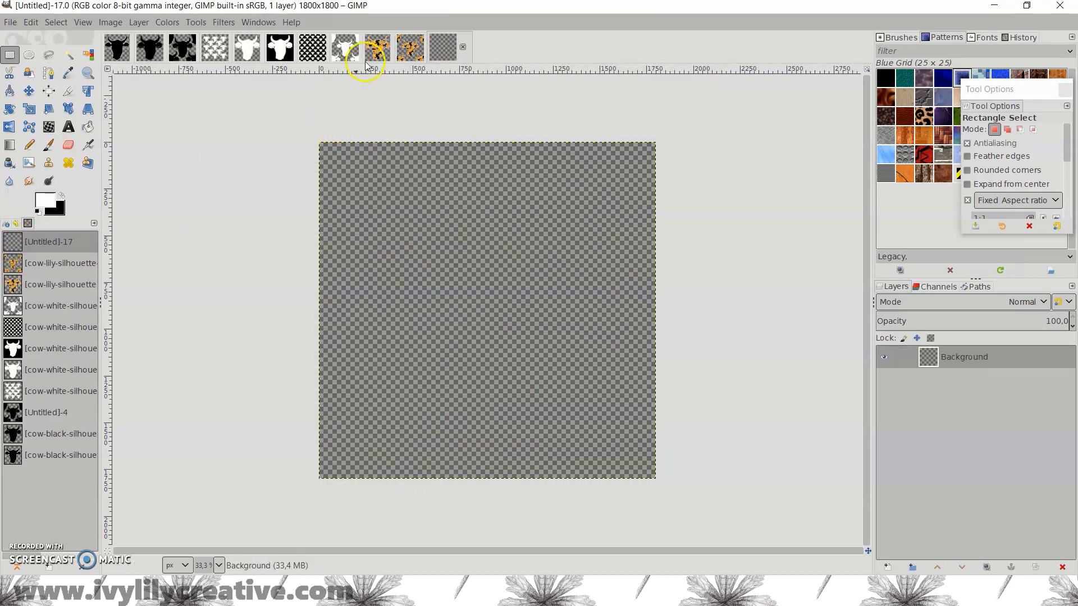
Step: Place the lily-patterned cow silhouette on the transparent canvas and export the image as "cow head lily.png" in the Transparent folder
drag(377, 47, 458, 323)
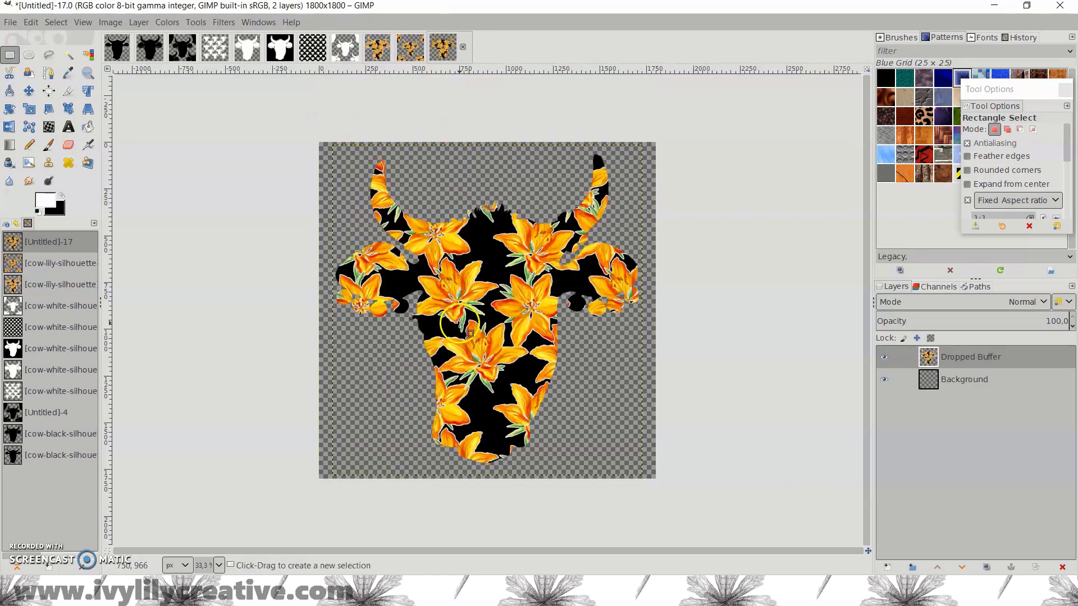
click(11, 22)
click(89, 166)
key(ctrl+a)
text(cow head lily.png)
click(959, 531)
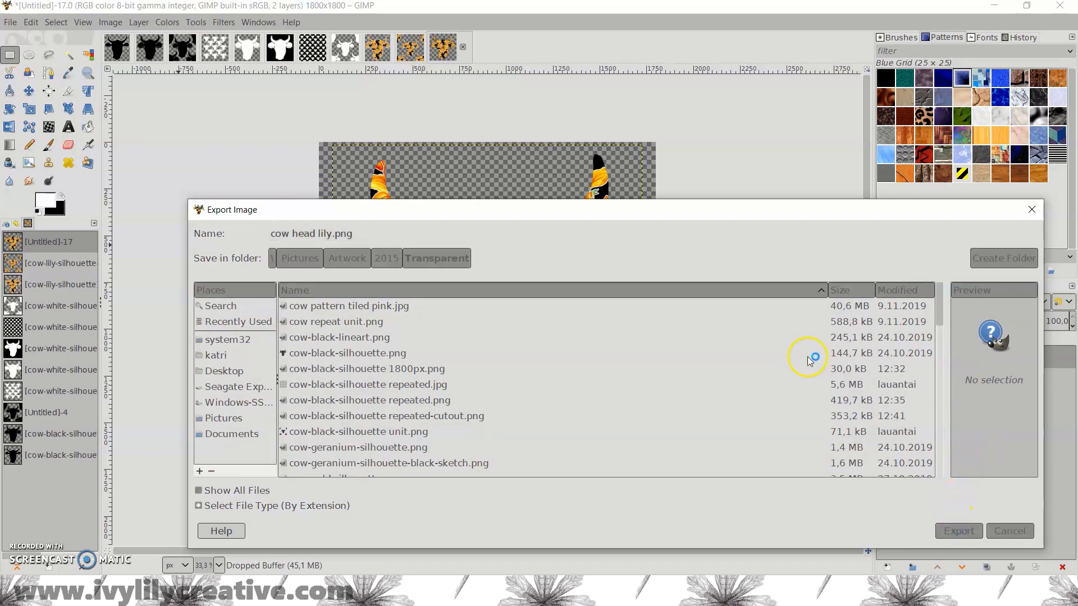
click(567, 445)
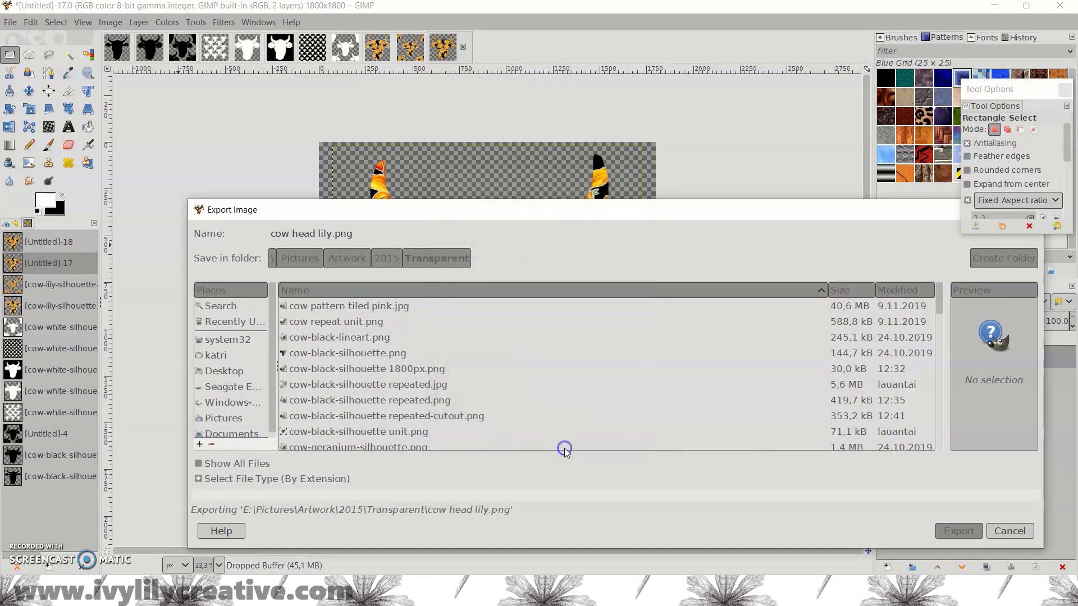
Step: Create a new 2500 x 2500 px image filled with transparency
click(10, 23)
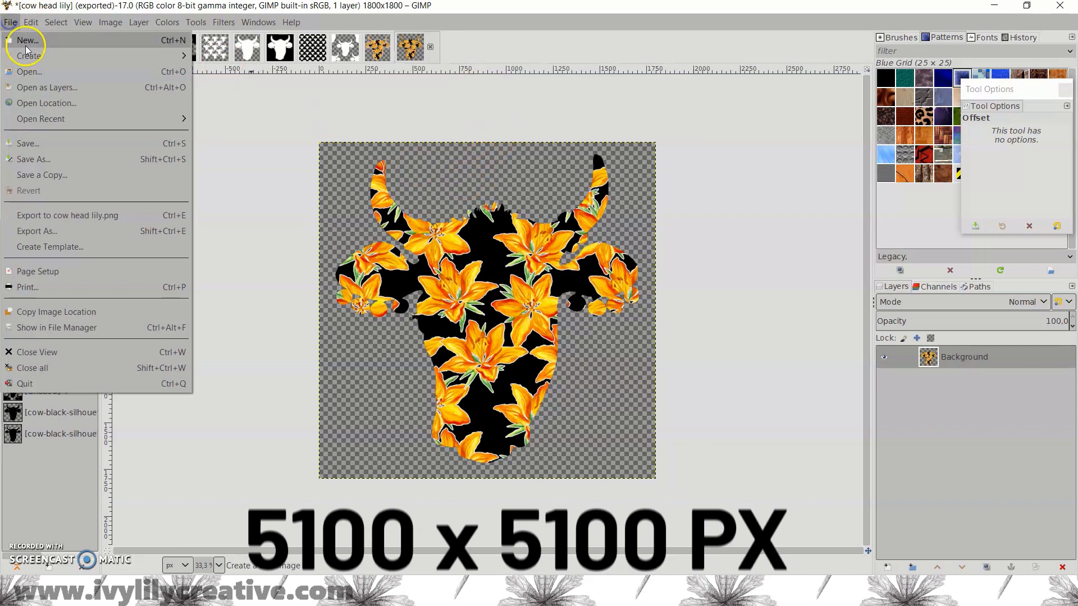
click(29, 40)
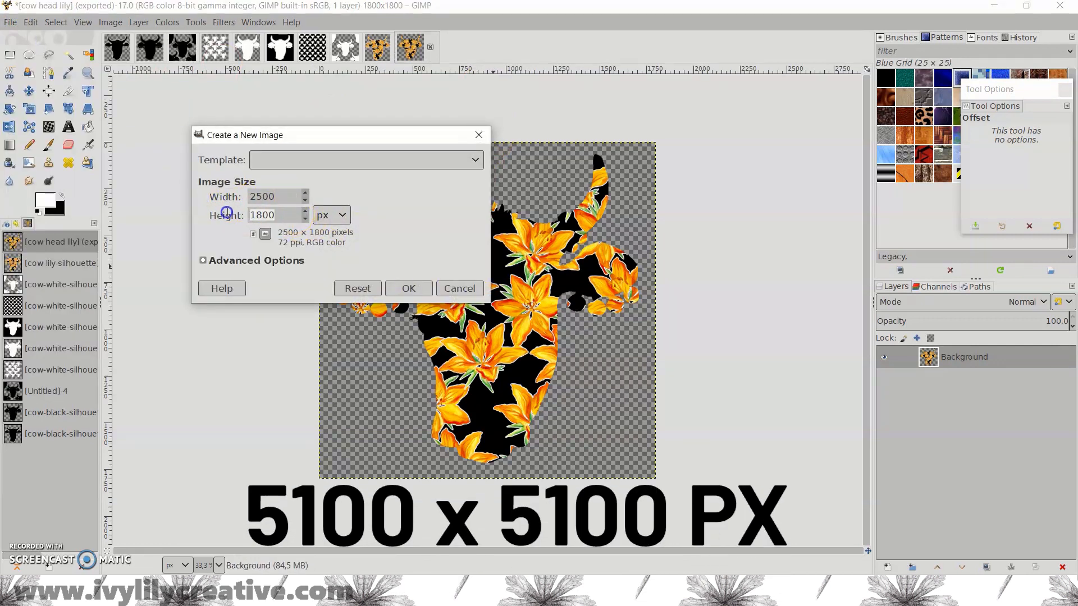
text(2500)
click(287, 260)
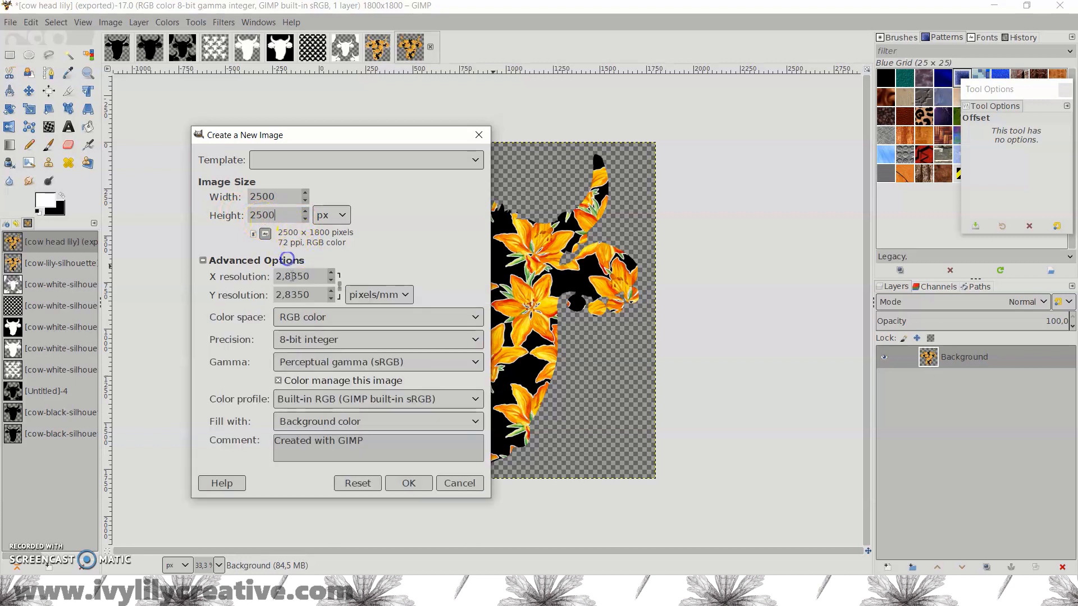
click(337, 421)
click(347, 481)
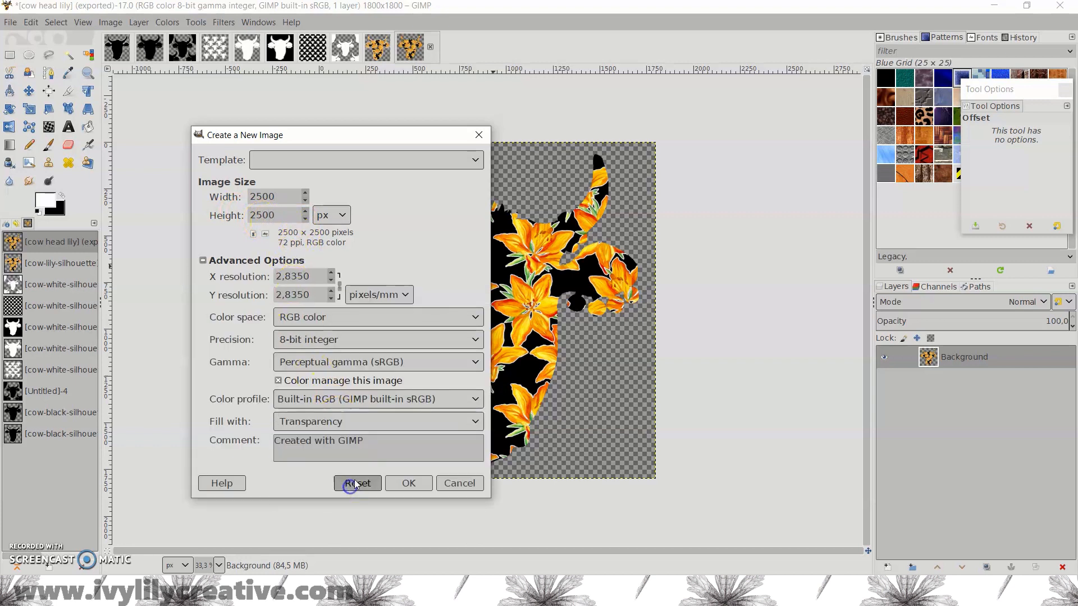
click(409, 483)
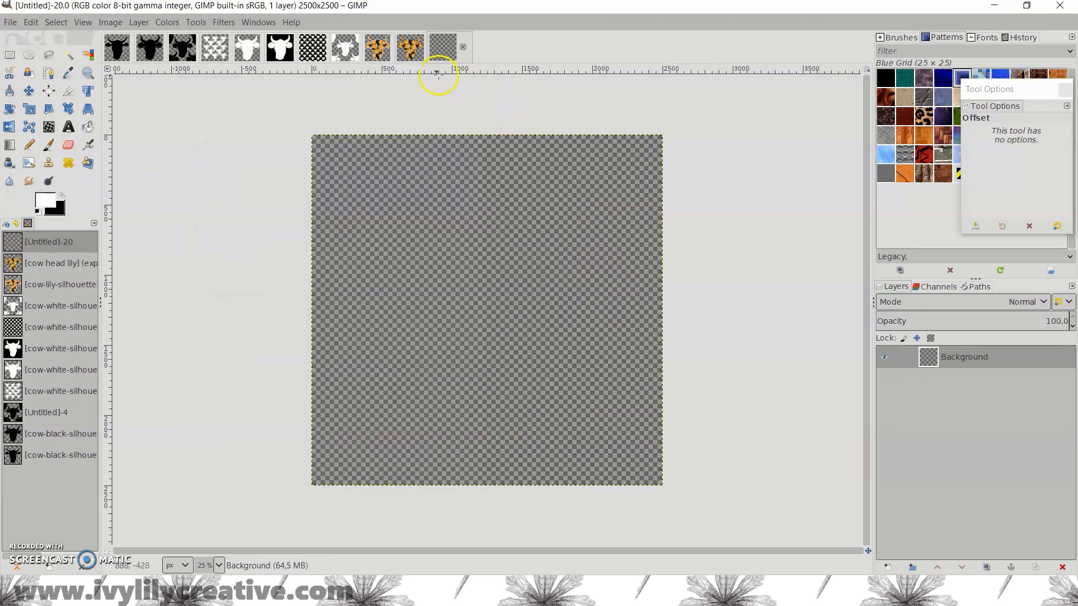
Step: Place the lily-patterned cow head in the centre of the 2500 px canvas and merge it down into the background layer
drag(410, 55, 494, 179)
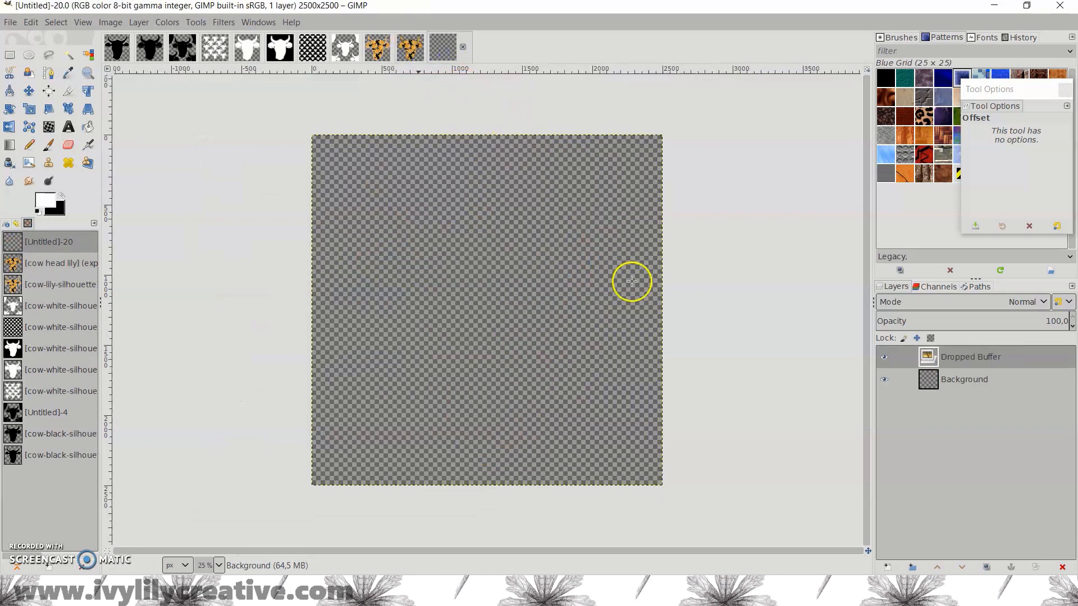
right_click(969, 356)
click(887, 173)
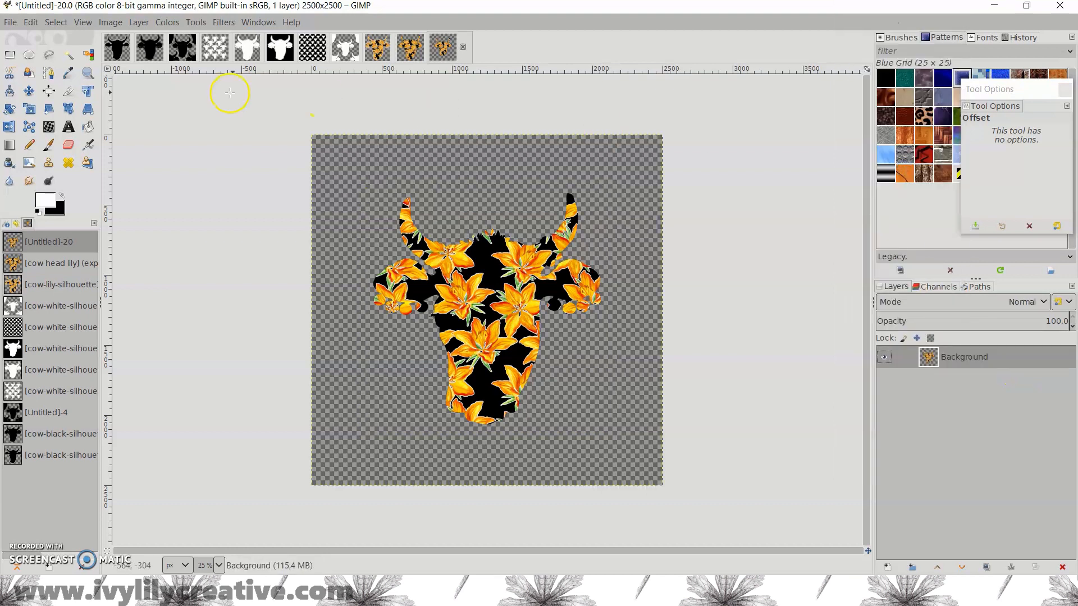
Step: Offset the layer by half its width and height, 1250 px in X and Y, with wrap-around edges
click(196, 22)
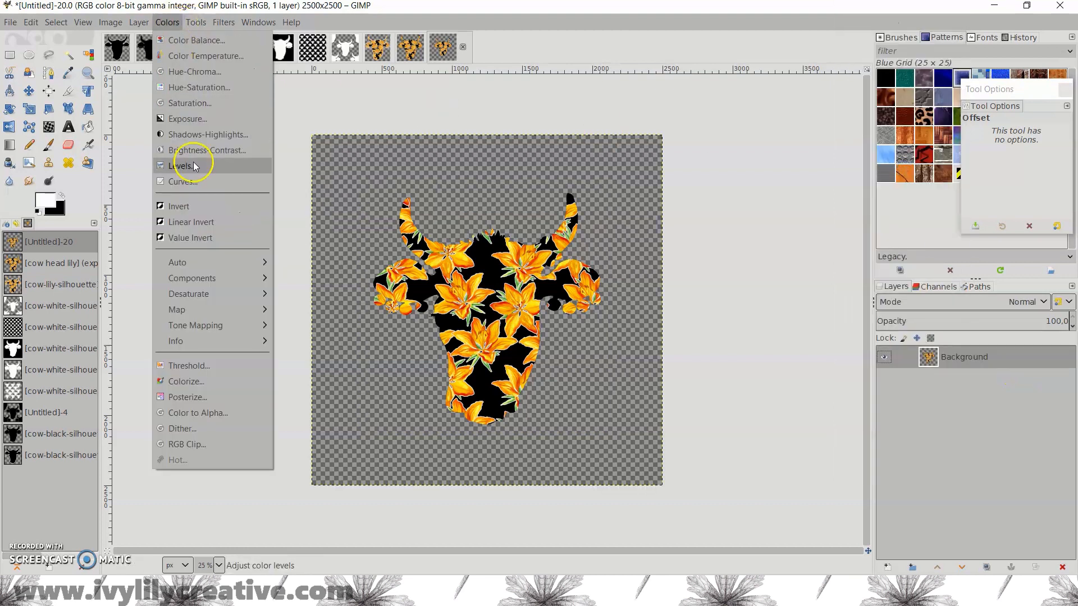
mouse_move(139, 22)
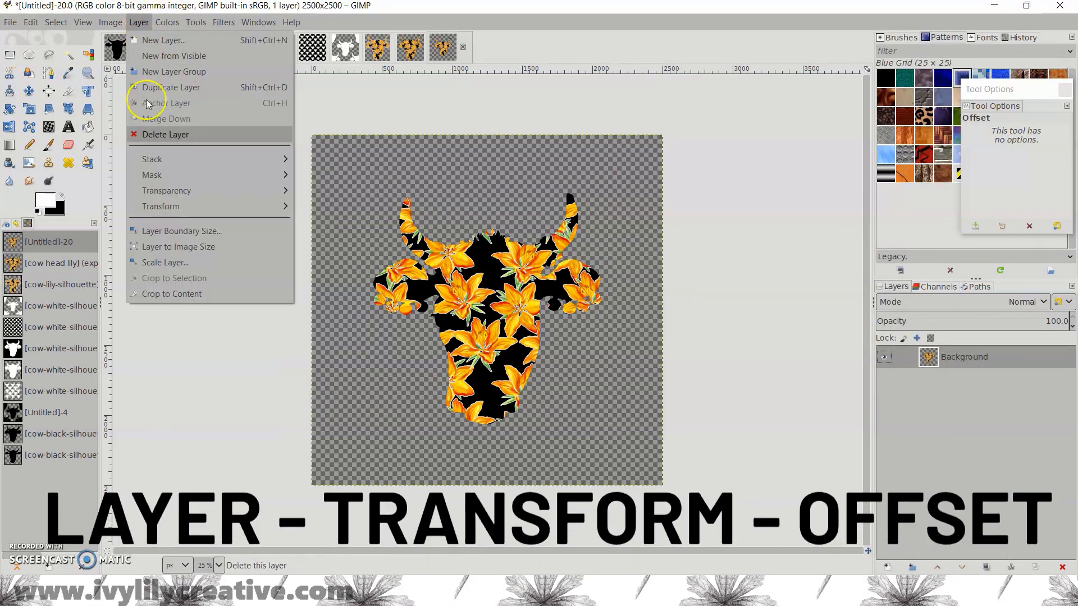
mouse_move(212, 207)
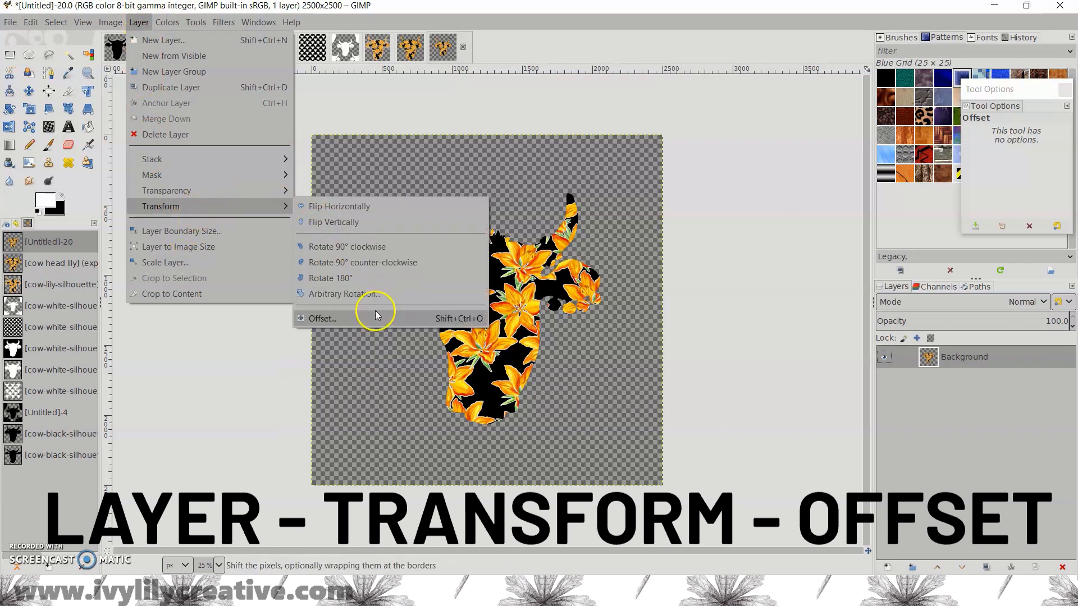
click(373, 311)
click(222, 320)
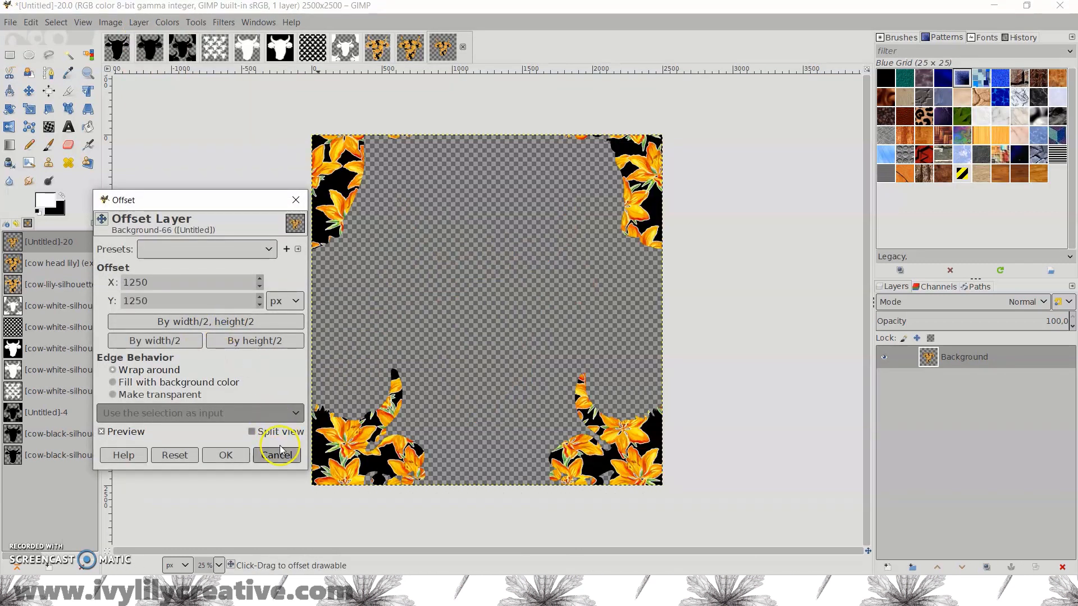
click(245, 458)
Step: Add a second lily cow head in the centre of the offset canvas and merge it down to complete the repeat unit
click(415, 48)
click(444, 48)
drag(444, 48, 585, 332)
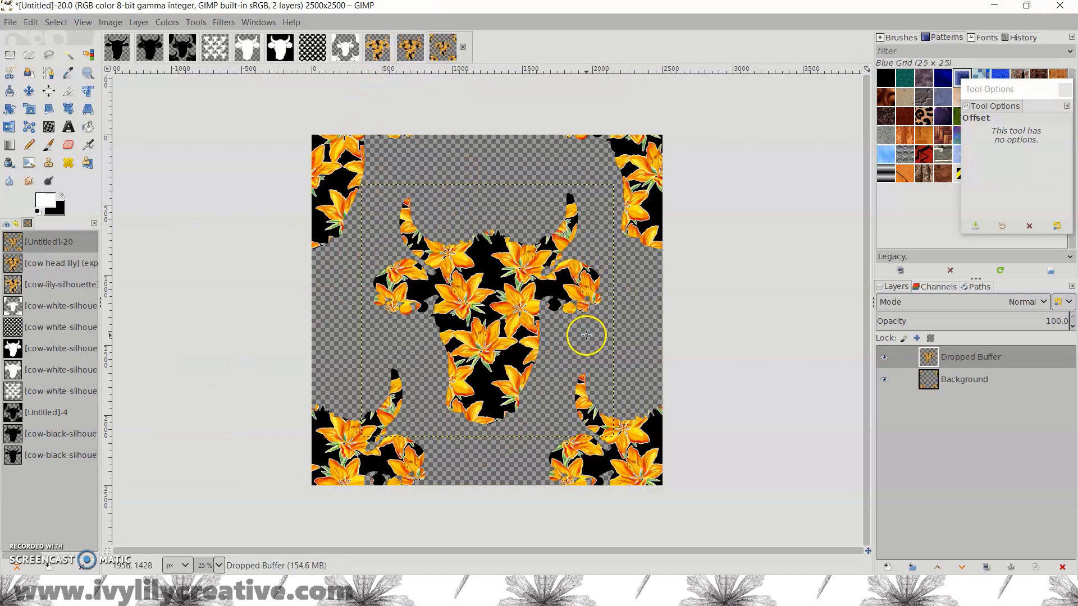
right_click(937, 359)
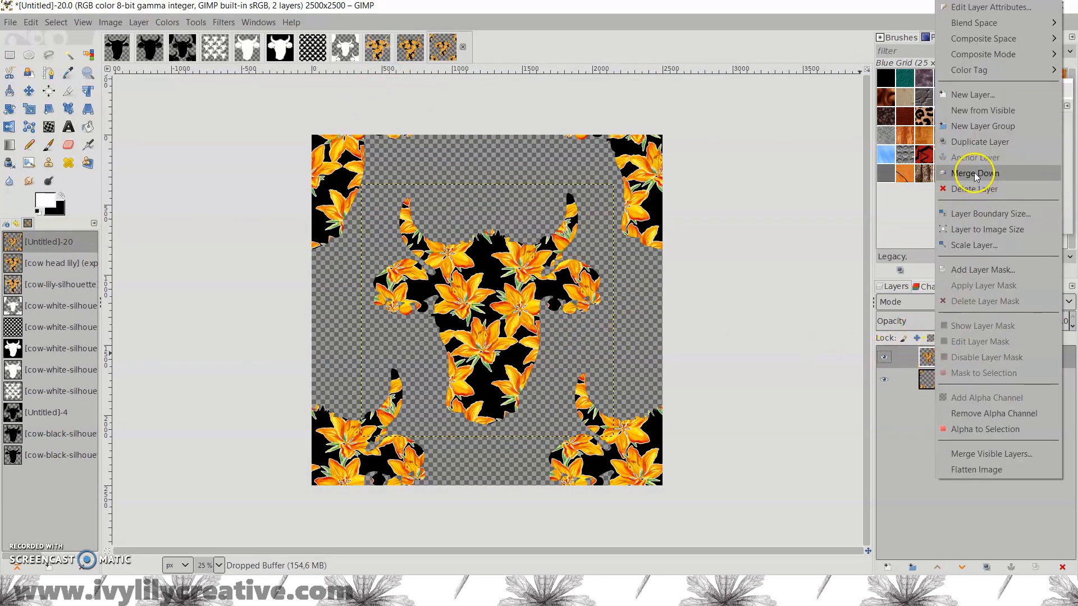
click(909, 173)
Step: Tile the repeat unit into a new 5100 x 5100 px image
click(223, 22)
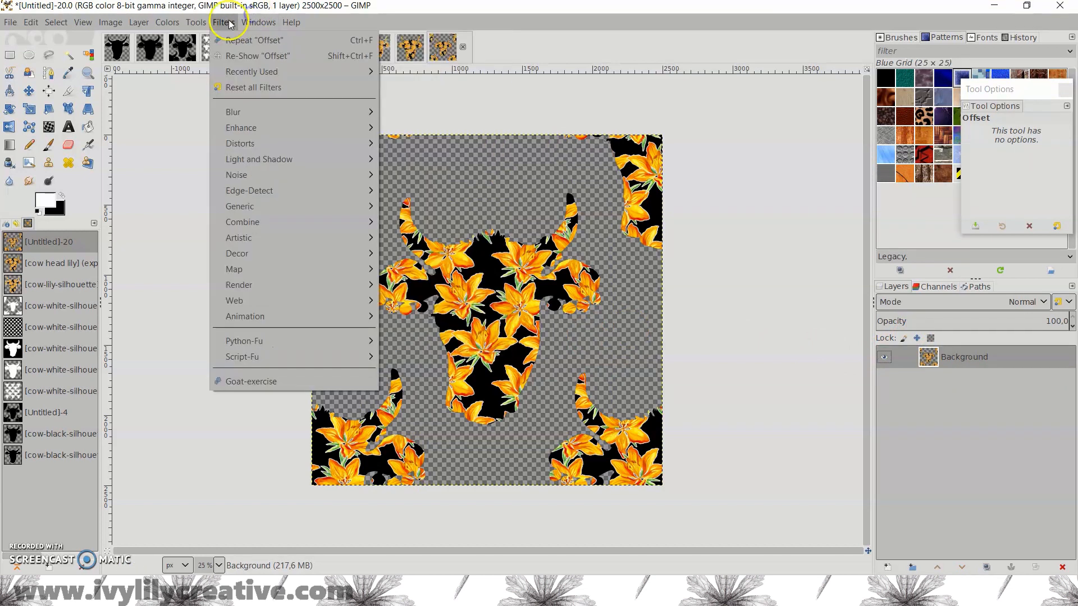
mouse_move(314, 269)
click(417, 448)
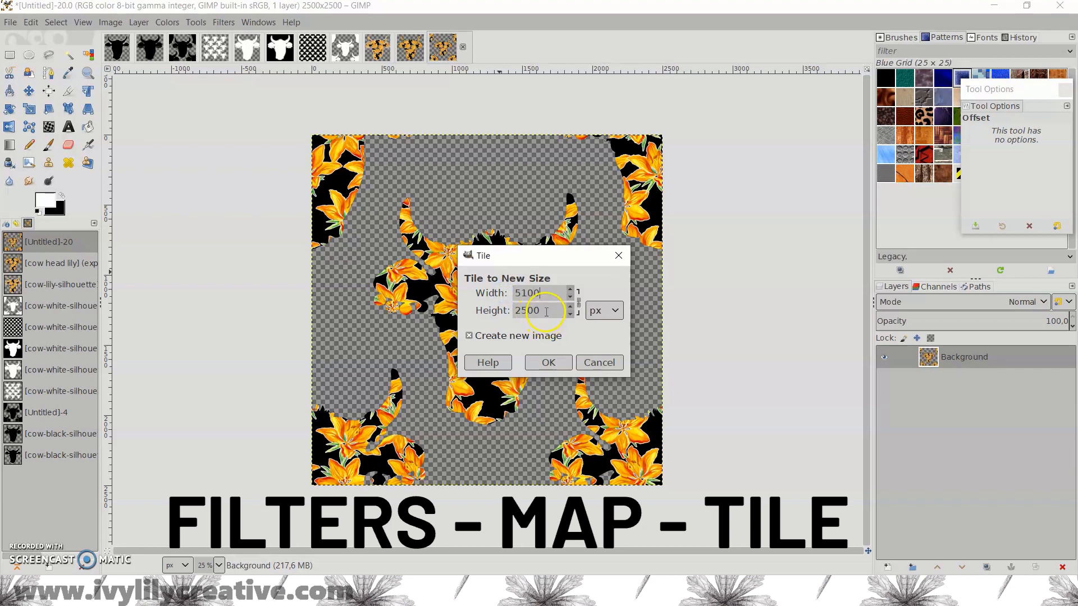
click(549, 362)
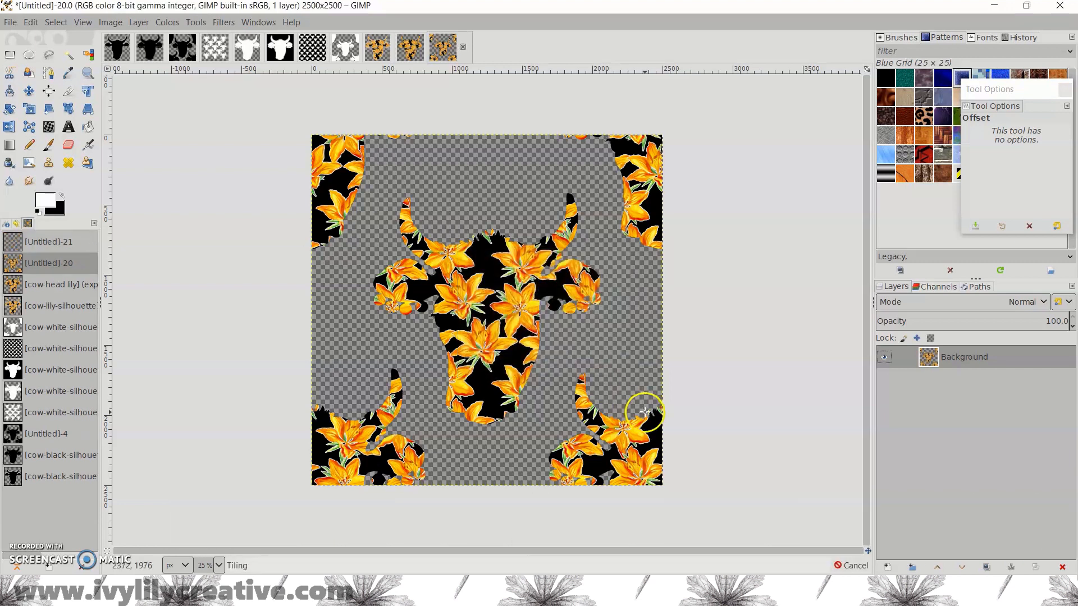
Step: Outline the five whole cow heads with Free Select, invert the selection, cut the partial heads around the edges, and deselect
click(45, 56)
drag(438, 146, 640, 209)
click(648, 393)
click(527, 410)
click(404, 463)
click(324, 408)
click(331, 224)
click(437, 147)
key(Return)
click(56, 22)
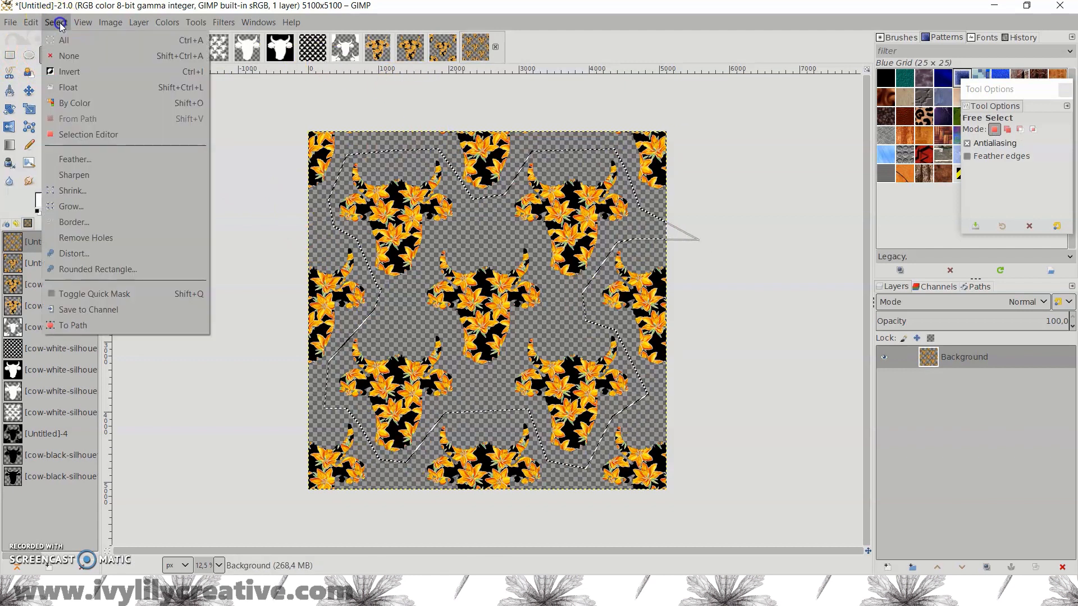
click(69, 72)
key(ctrl+x)
key(ctrl+shift+a)
key(r)
Step: Export the five-head image as "cow-lily-repeated-5100px.png" in the Transparent folder
click(11, 22)
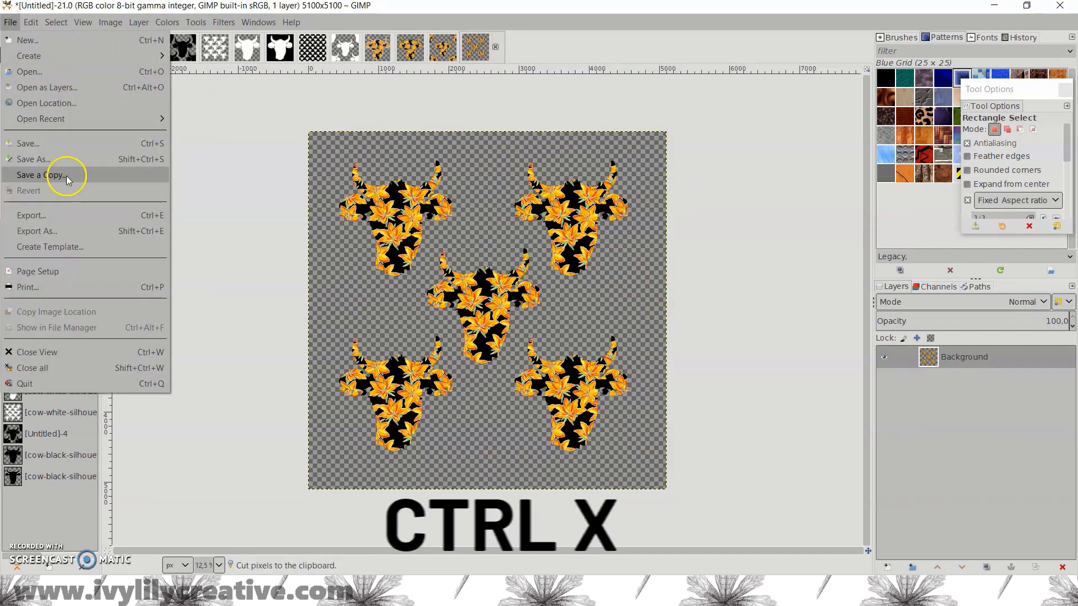
click(62, 221)
click(957, 531)
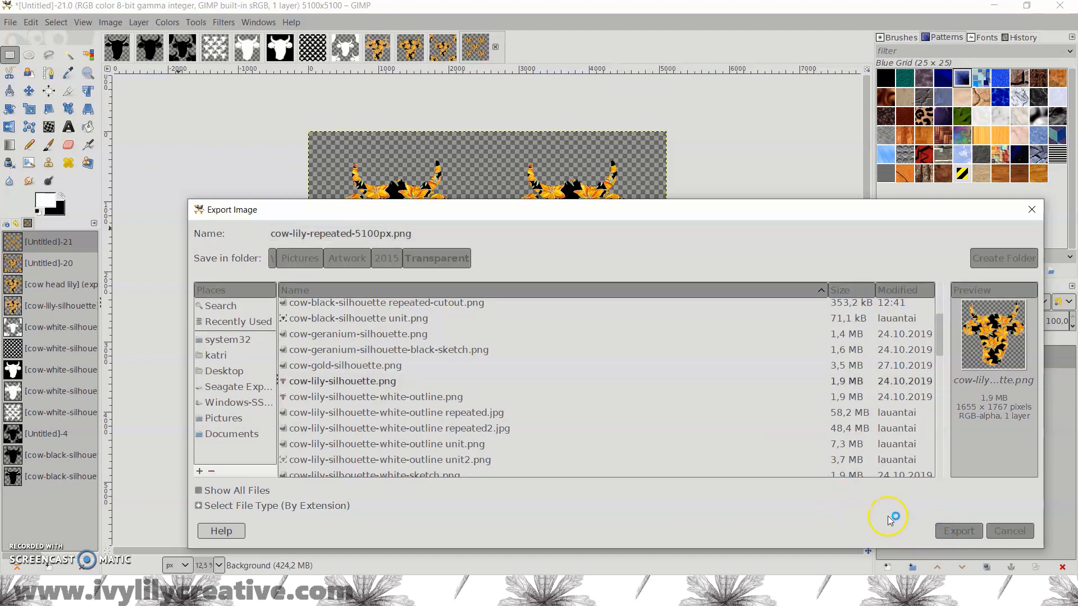
click(571, 445)
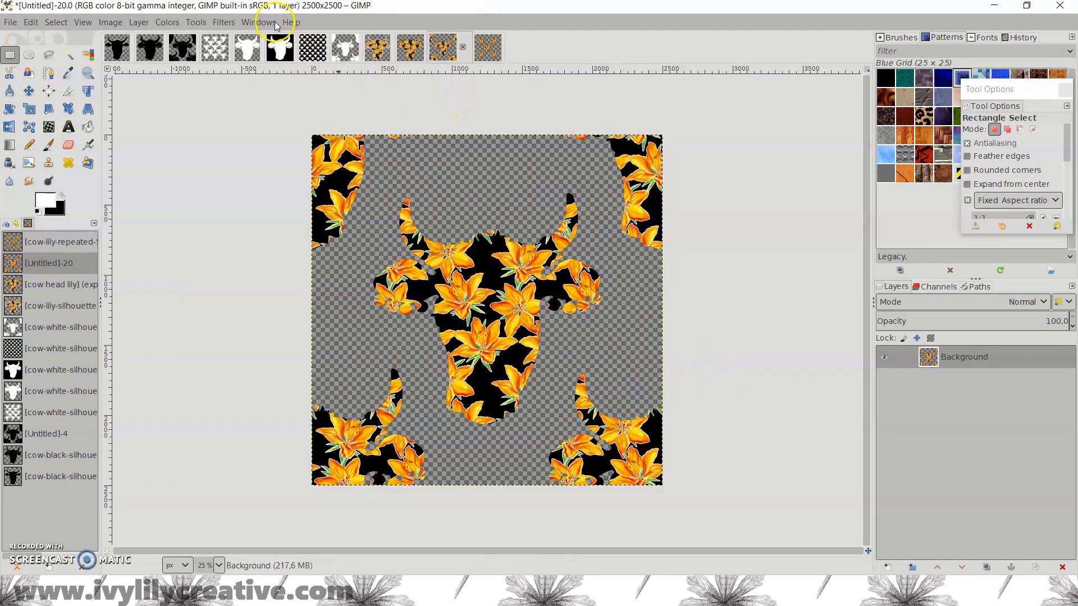
Step: Tile the 2500 px repeat unit into a new 15000 x 15000 px image
click(223, 23)
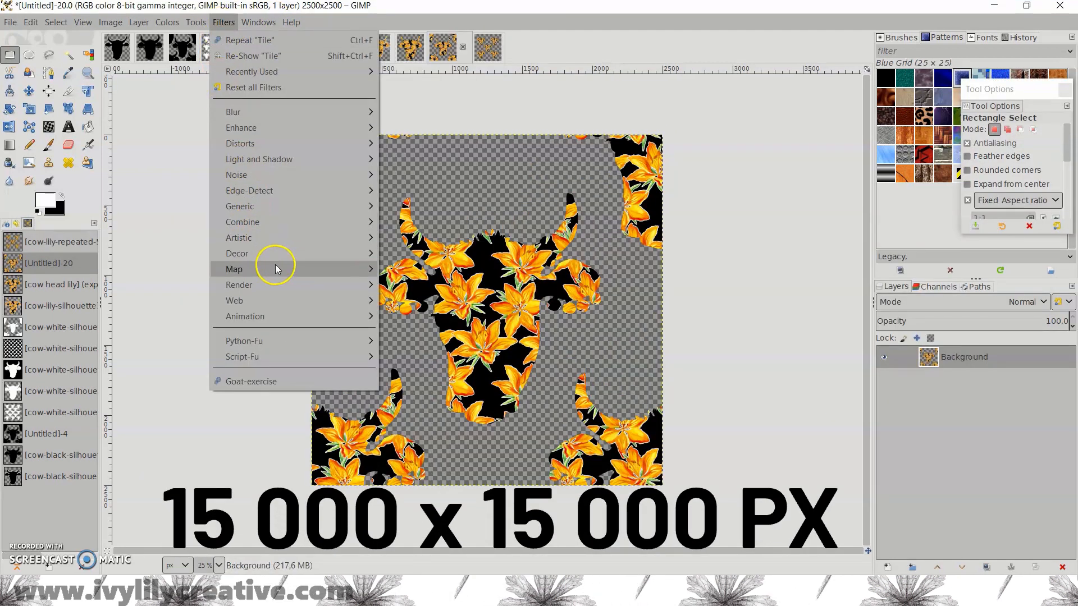
mouse_move(312, 268)
click(396, 442)
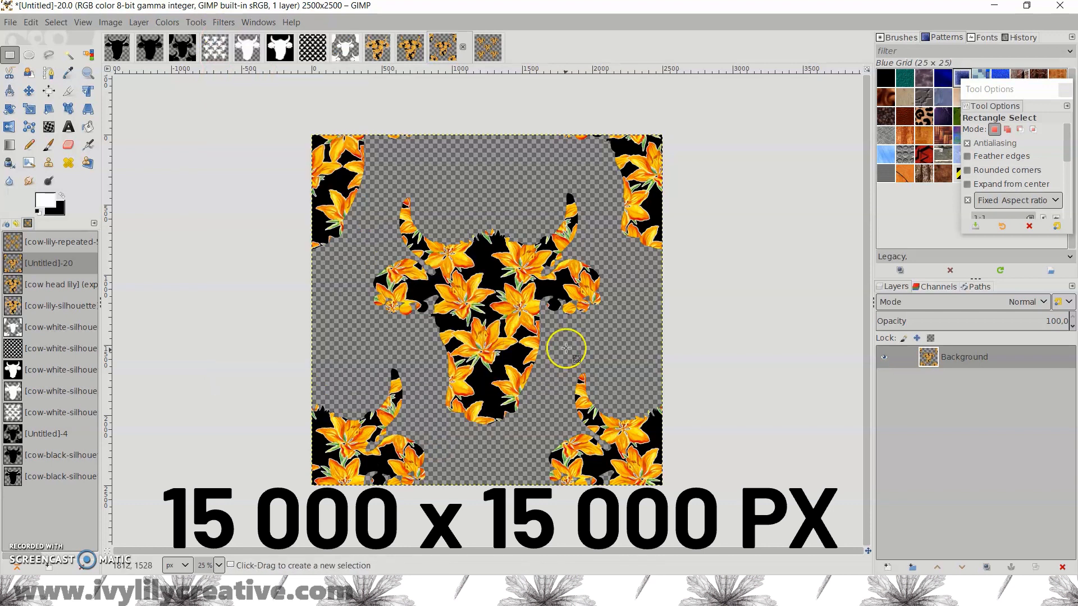
text(15000)
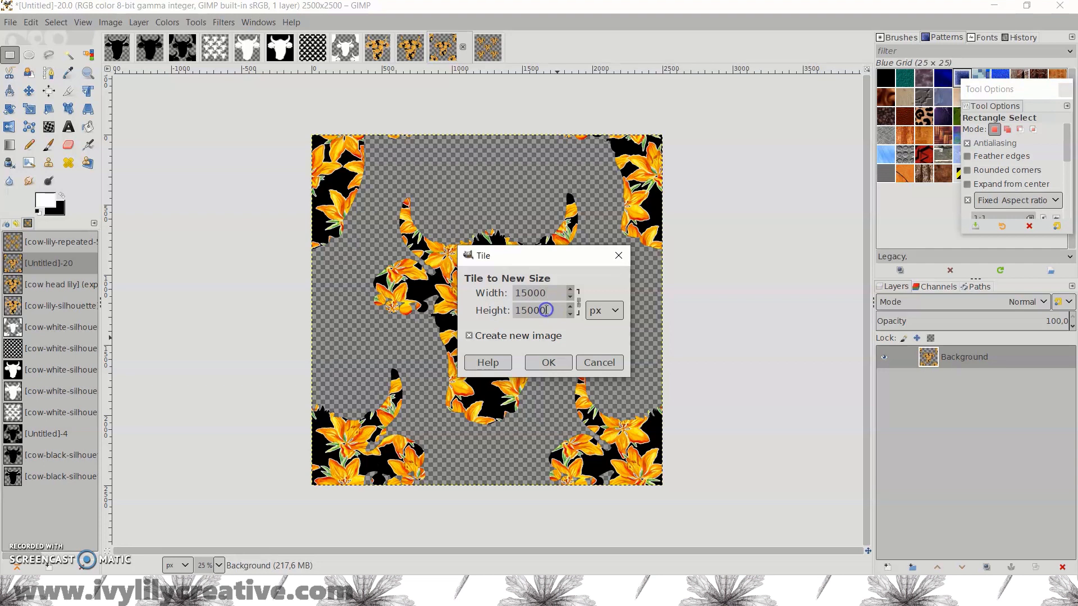
click(548, 362)
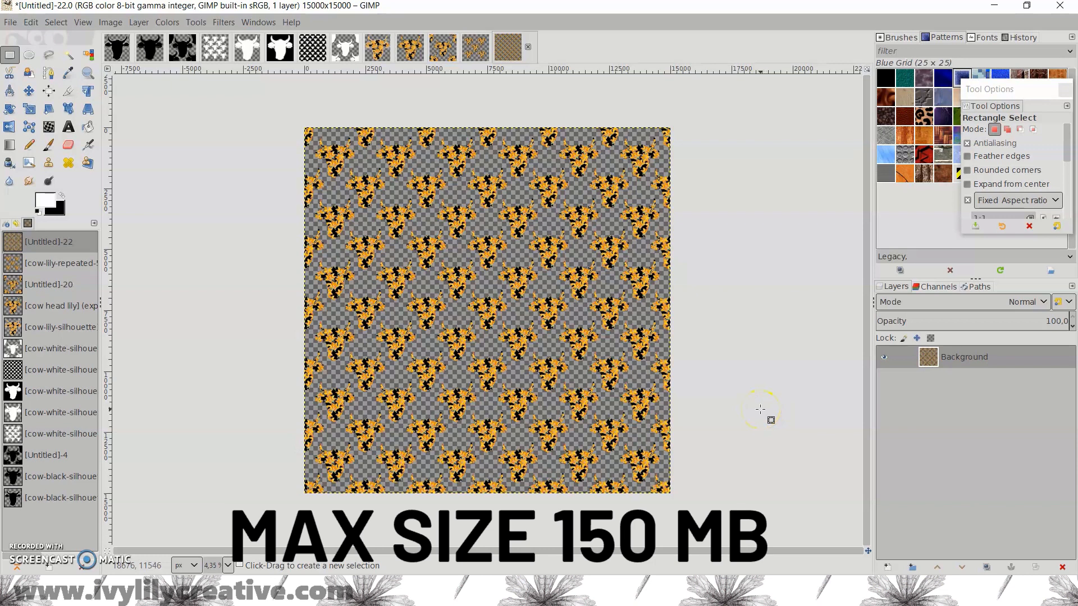
Step: Export the tiled pattern as "cow lily repeated 15000px.jpg" in the Transparent folder at JPEG quality 90
click(10, 22)
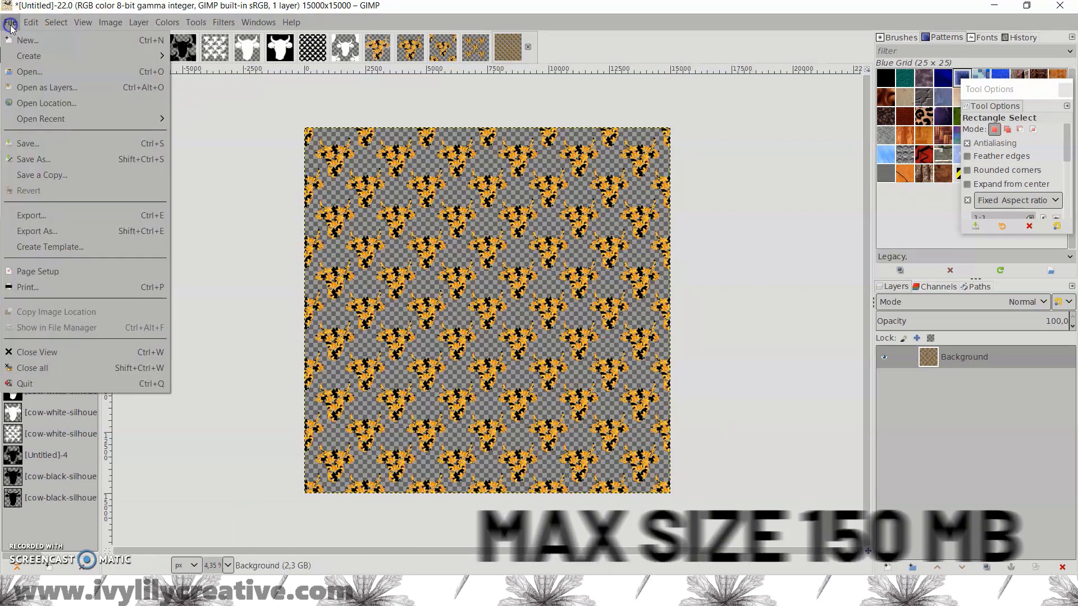
click(84, 231)
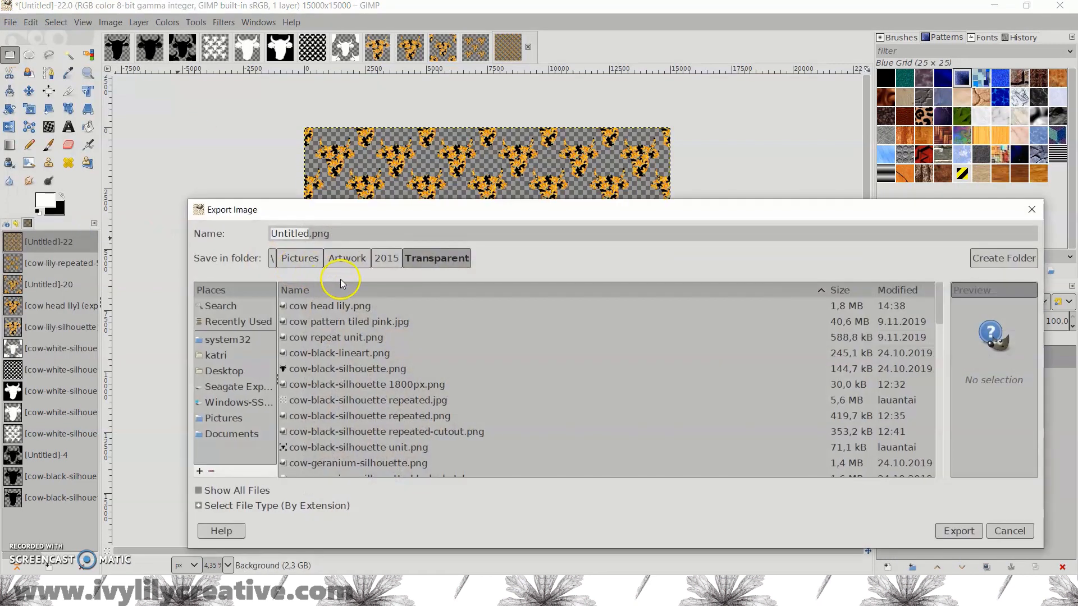
text(cow lily repeated 15000px.jpg)
click(959, 531)
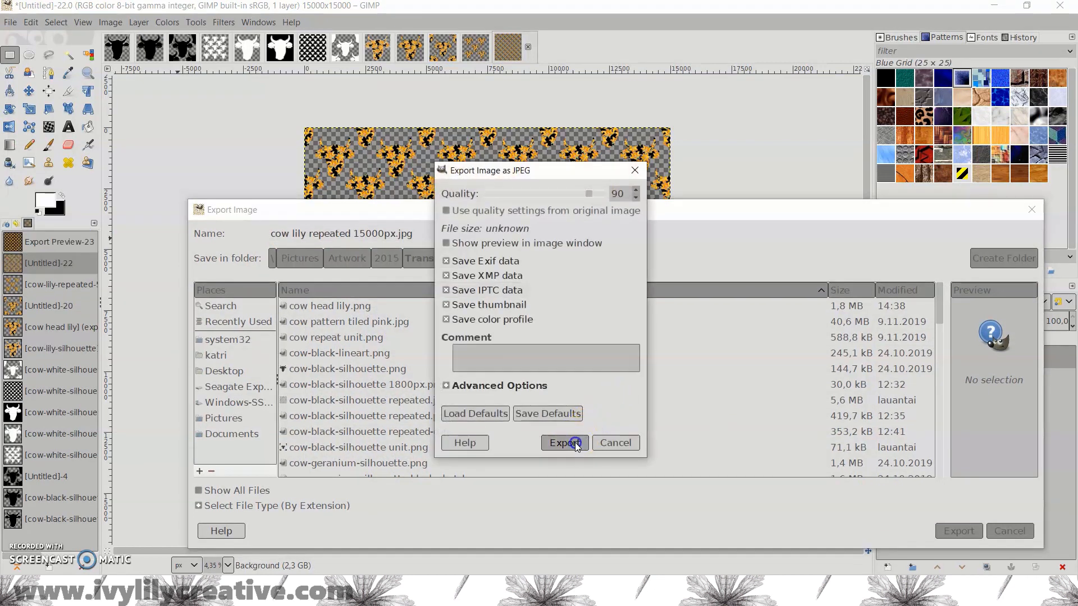
click(568, 441)
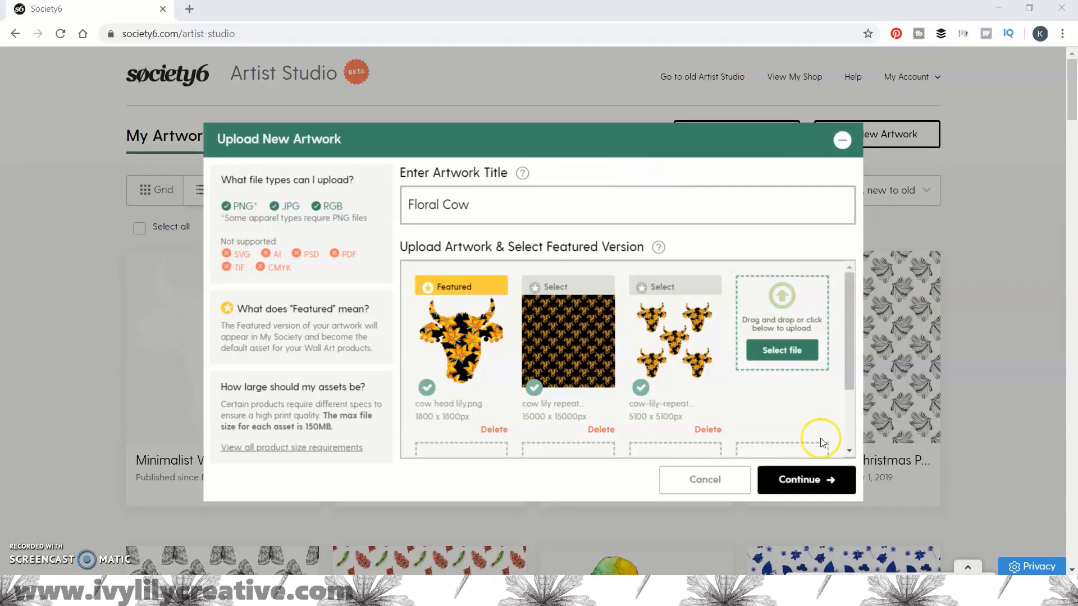
Step: In Society6's Artist Studio, continue the Floral Cow upload, accept the artist agreement, and declare that the artwork contains no mature content
click(804, 478)
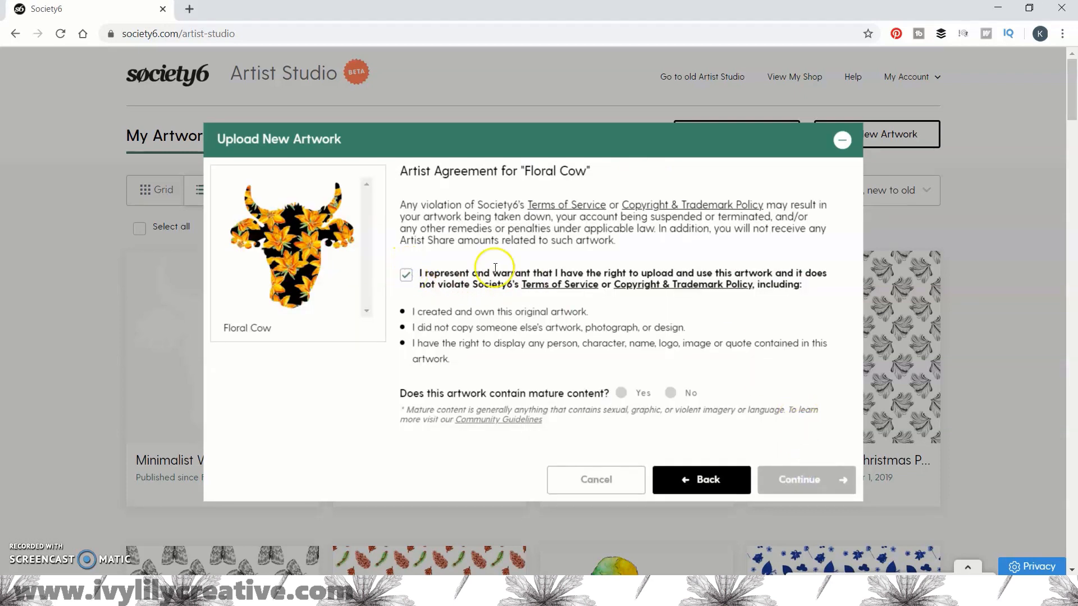
click(672, 398)
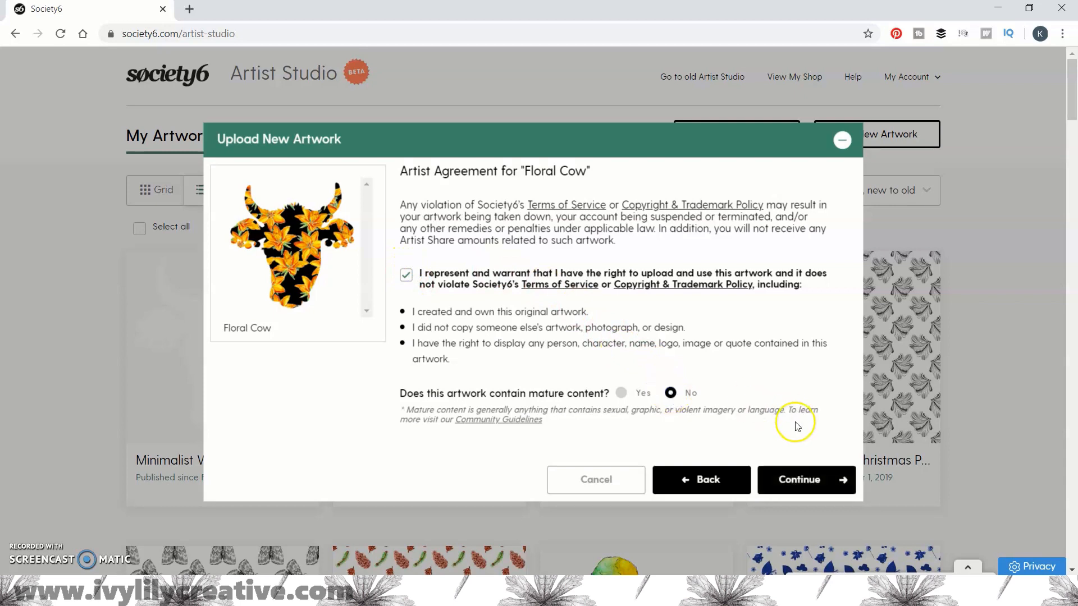
click(806, 481)
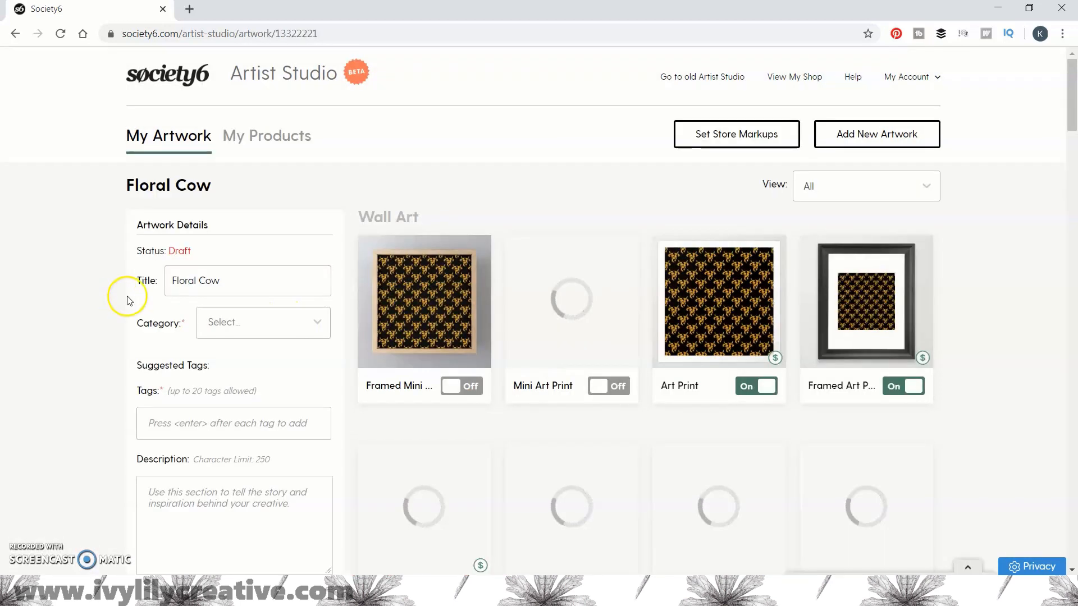
Step: Set the artwork's category to collage and fill its description with the "Decorative floral cow pattern" text copied from the cow notes file
click(268, 324)
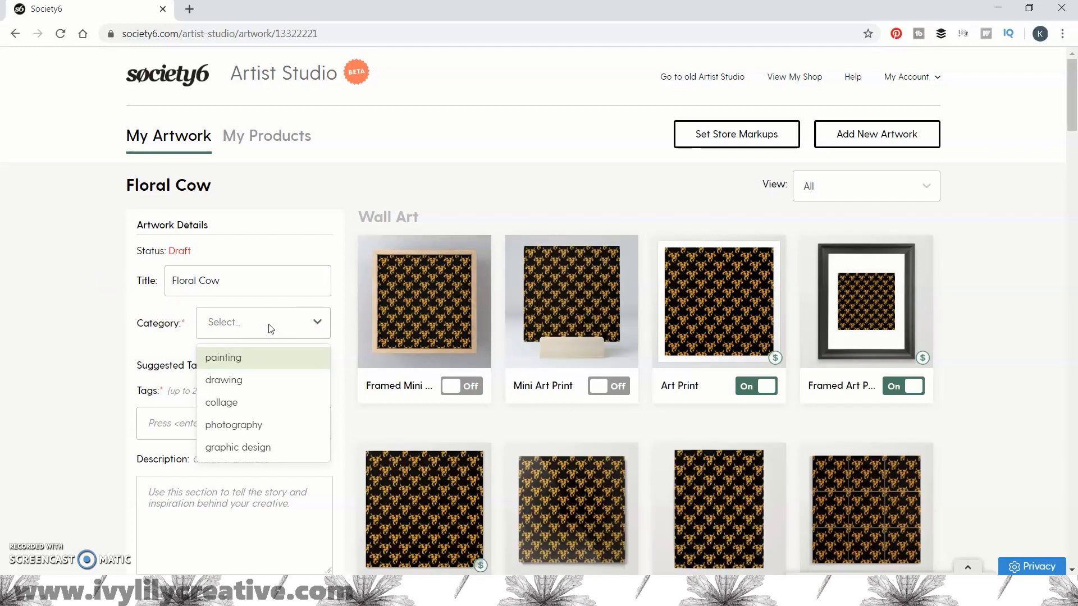
click(275, 446)
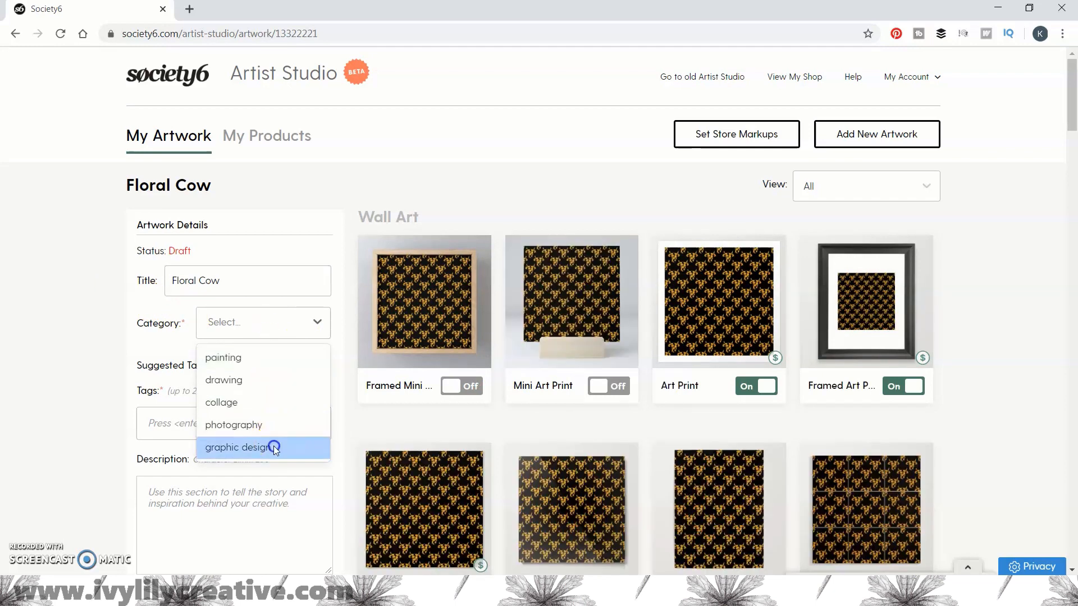
click(279, 402)
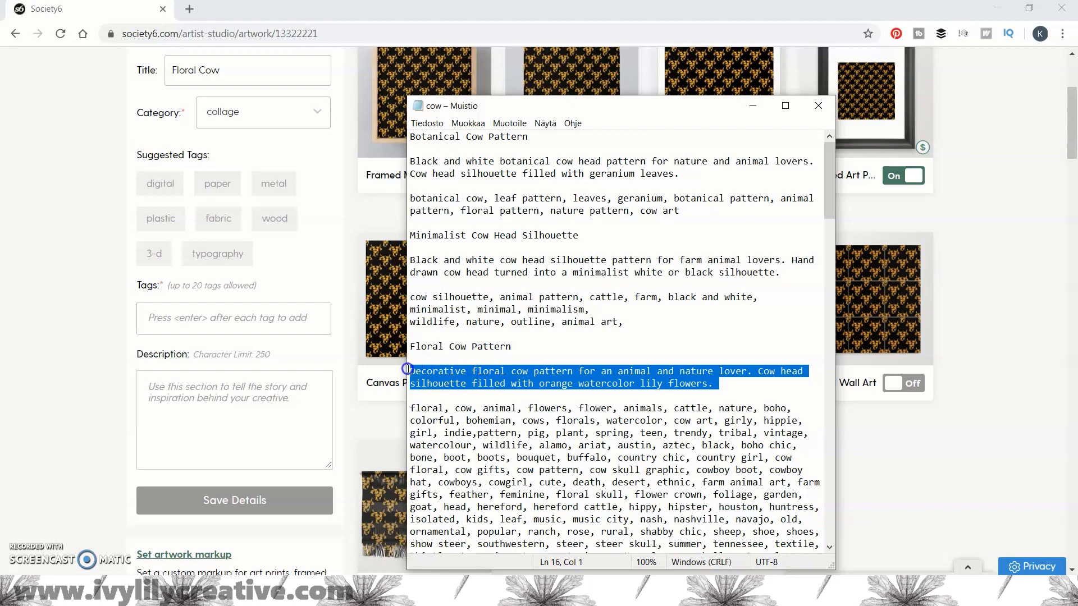
click(266, 392)
key(ctrl+v)
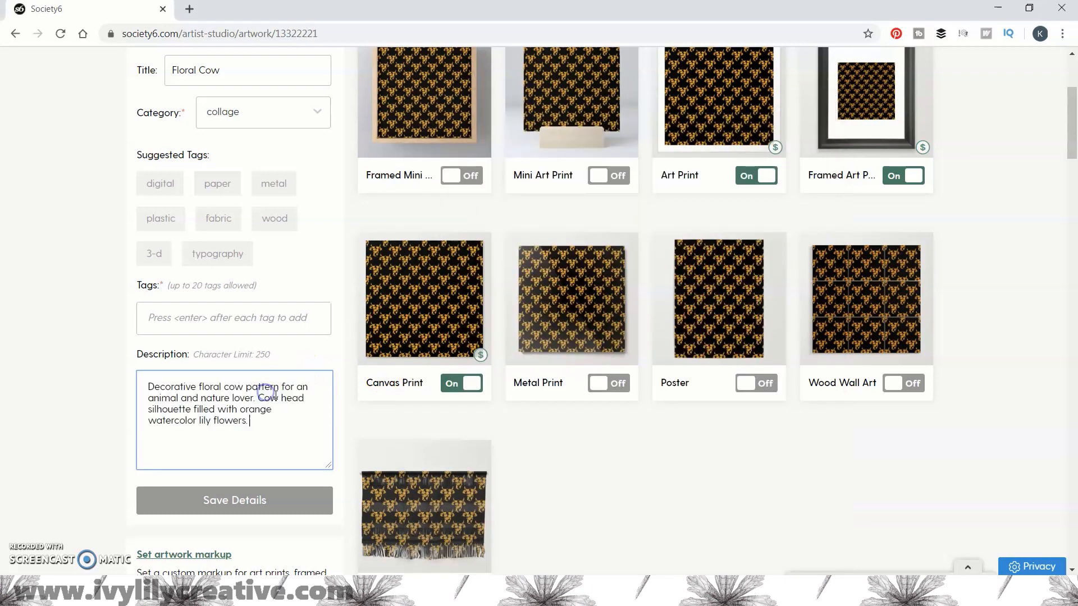
Step: Fill the artwork's tags with the Floral Cow Pattern keywords from "floral" through "vintage" copied from the cow notes file, and save the details
key(alt+Tab)
scroll(419, 370, down, 1)
drag(411, 371, 419, 370)
drag(666, 364, 812, 390)
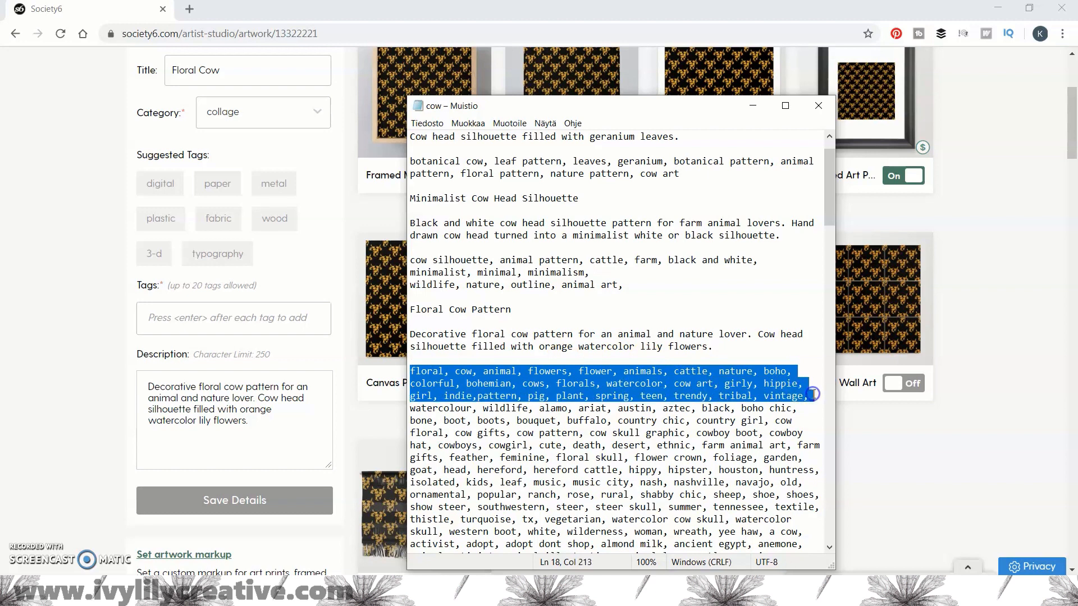
key(ctrl+c)
click(212, 317)
key(ctrl+v)
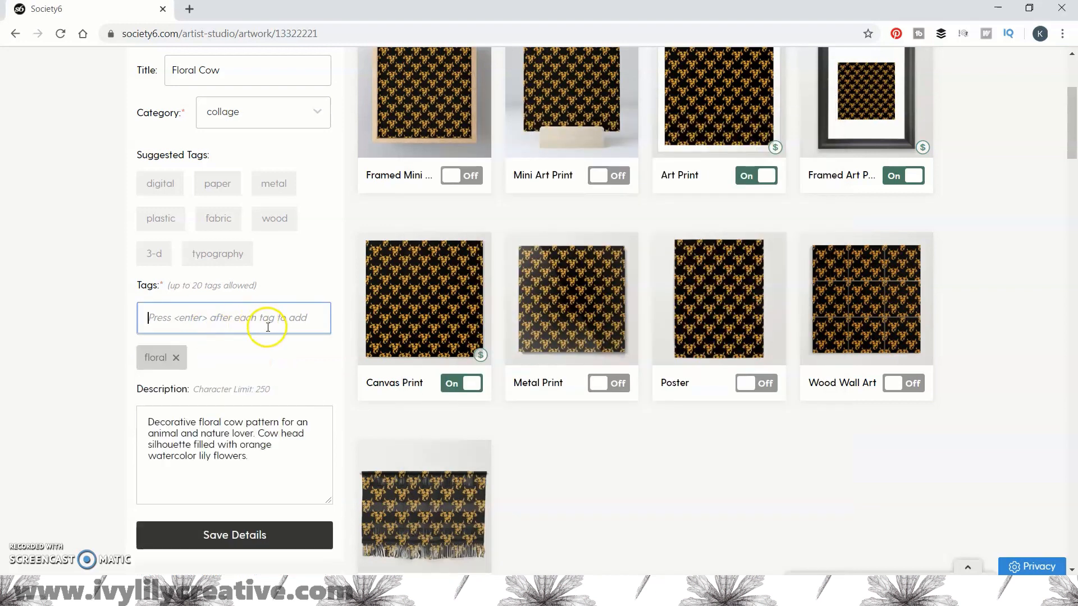
scroll(308, 349, down, 7)
click(240, 387)
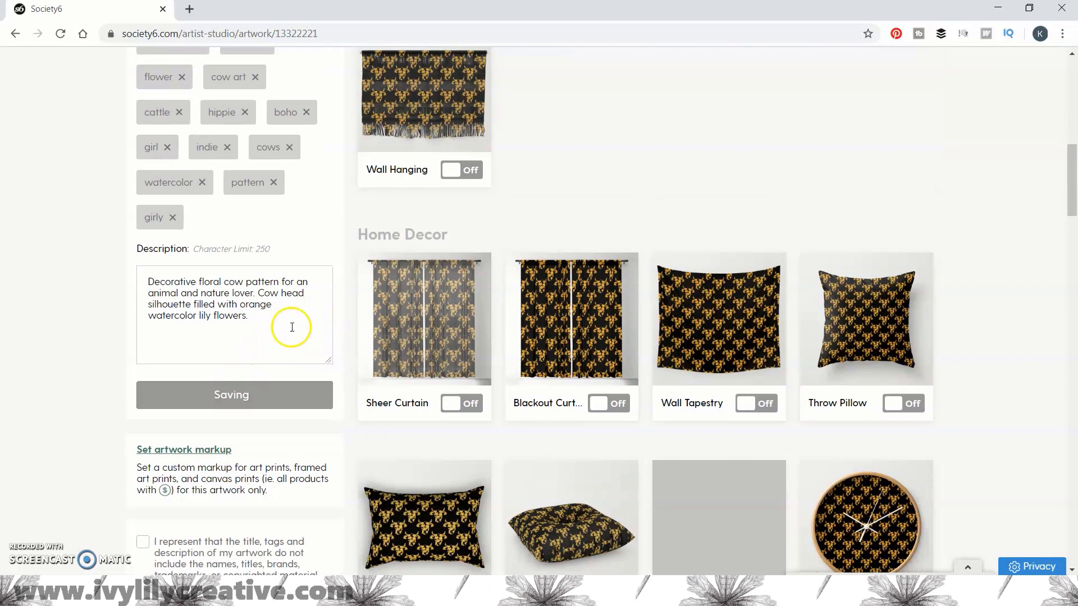
Step: Review the saved tags, artwork details and the list of available products on the Floral Cow page
scroll(339, 273, up, 2)
scroll(339, 274, up, 3)
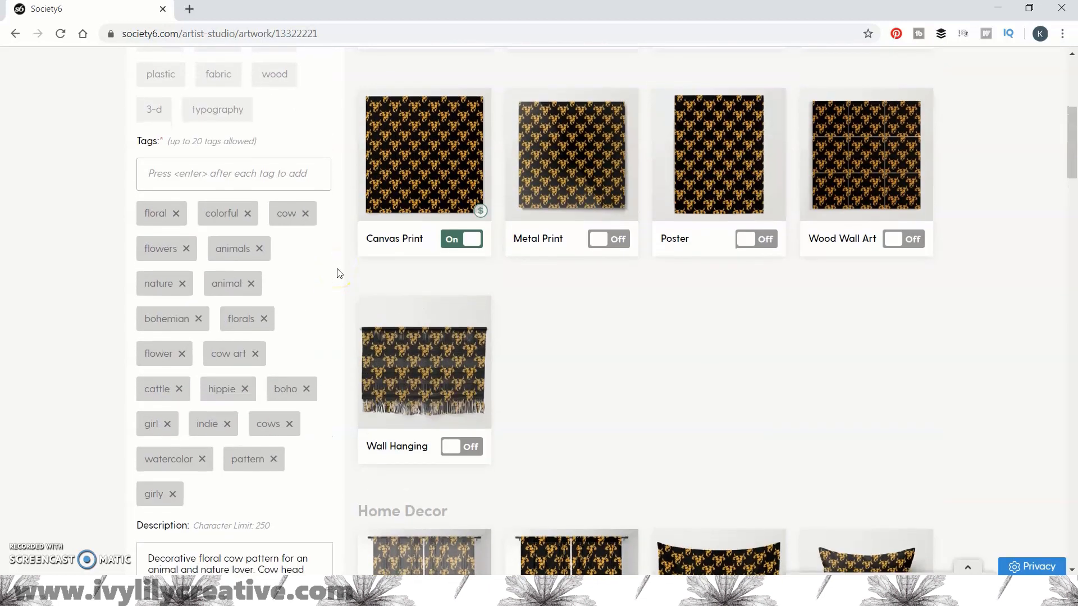
scroll(340, 273, down, 4)
scroll(339, 273, up, 8)
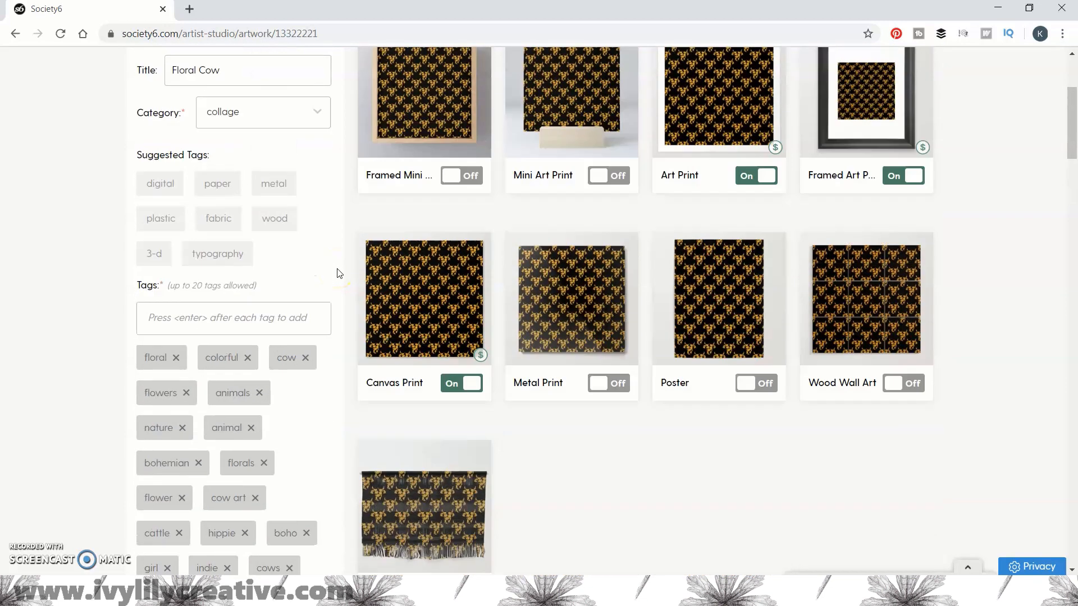
scroll(339, 274, up, 2)
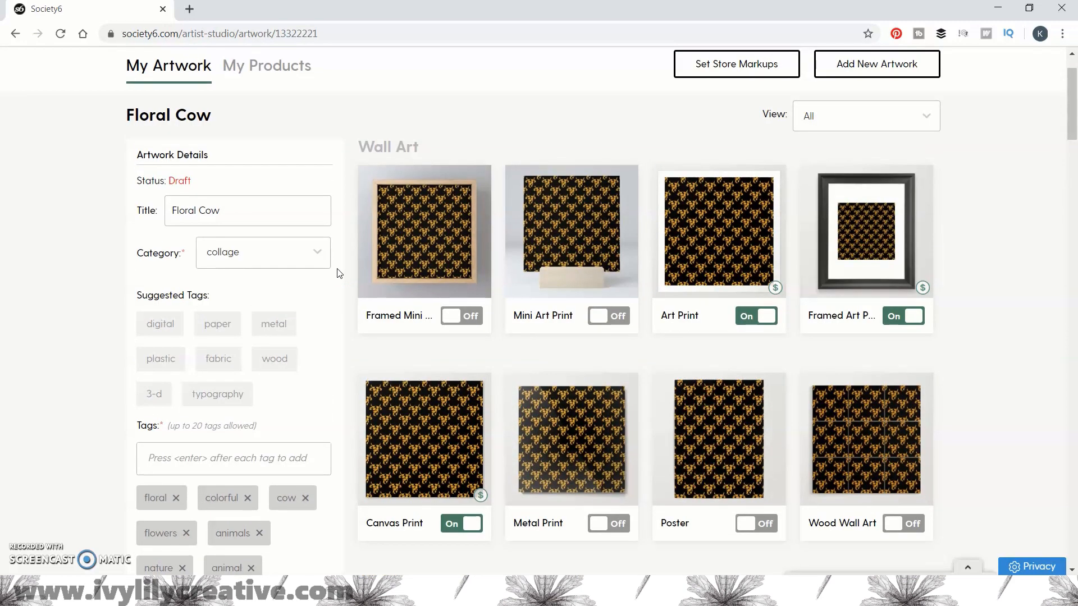
scroll(353, 242, down, 13)
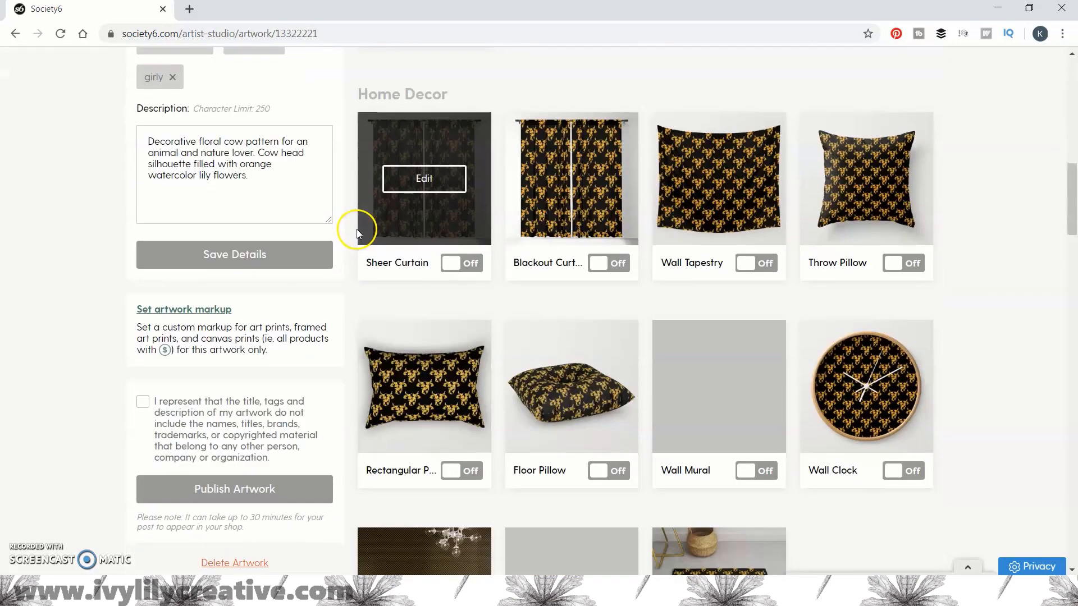
scroll(356, 229, up, 7)
scroll(382, 235, up, 7)
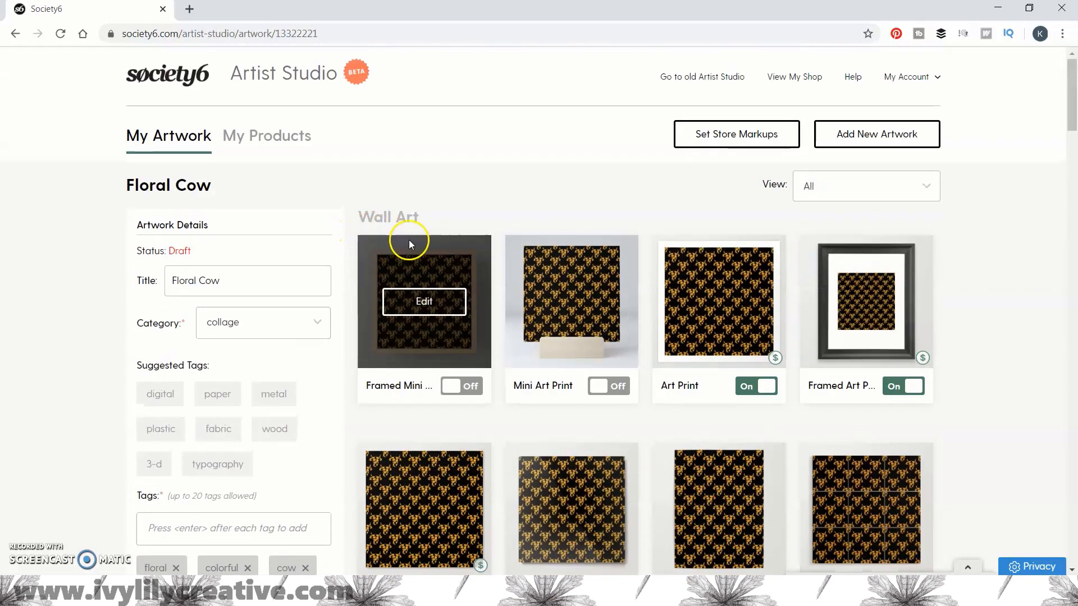
Step: Enable the Framed Mini Art Print, Mini Art Print, Wood Wall Art, Poster, Metal Print and Wall Hanging in Wall Art
click(480, 388)
click(606, 387)
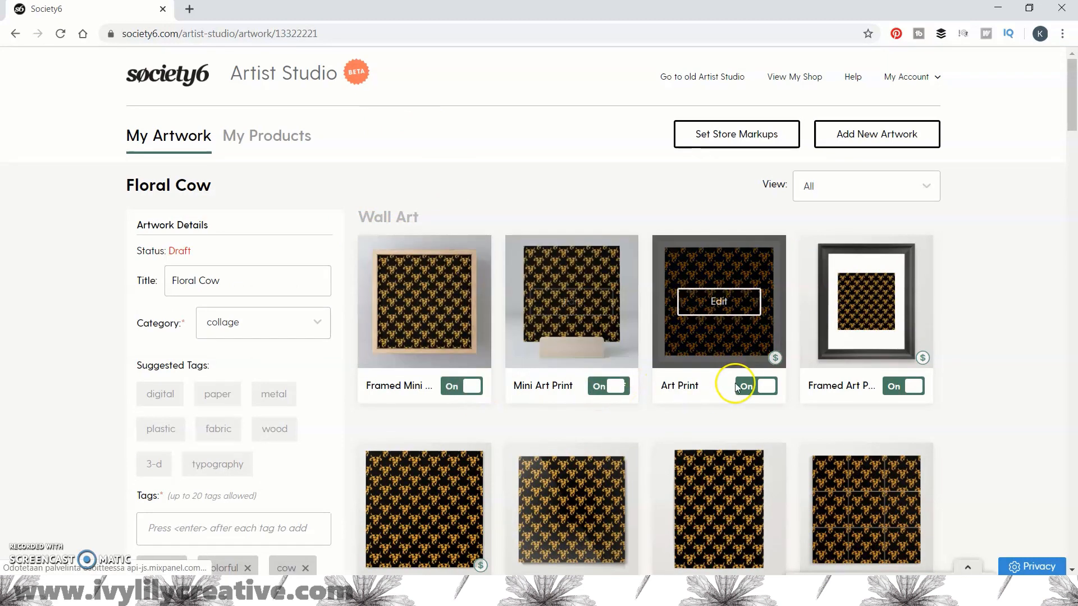
scroll(1046, 380, down, 2)
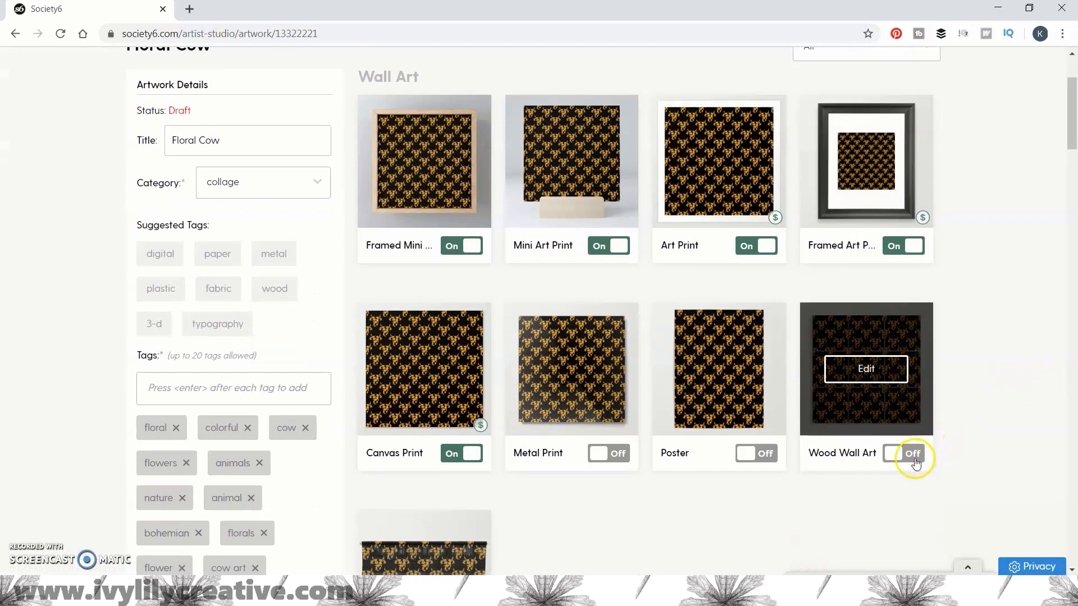
click(912, 454)
click(756, 454)
click(609, 453)
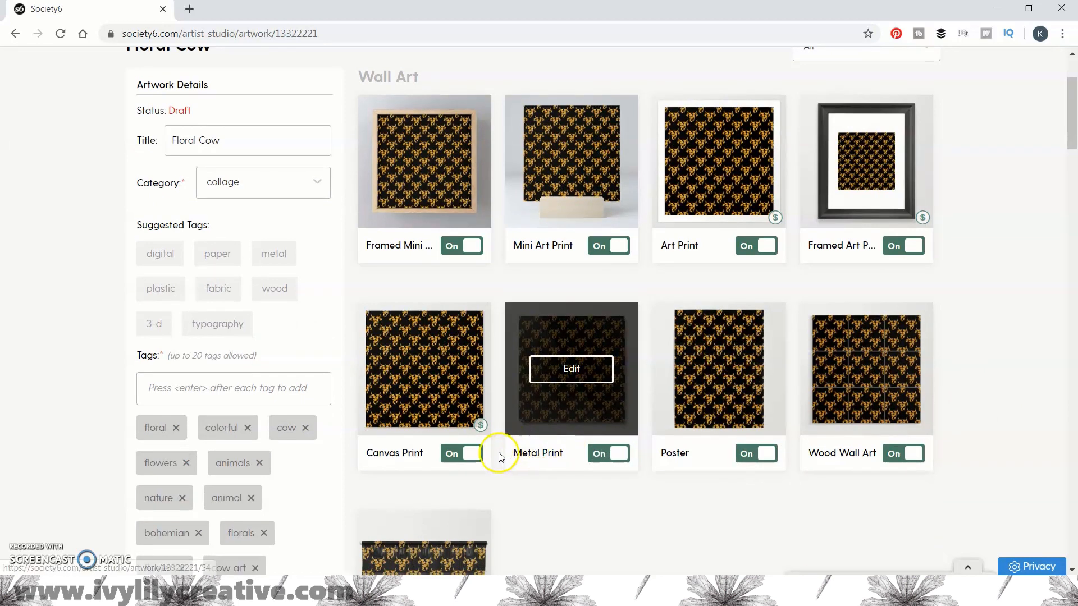
scroll(460, 467, down, 4)
scroll(457, 447, down, 5)
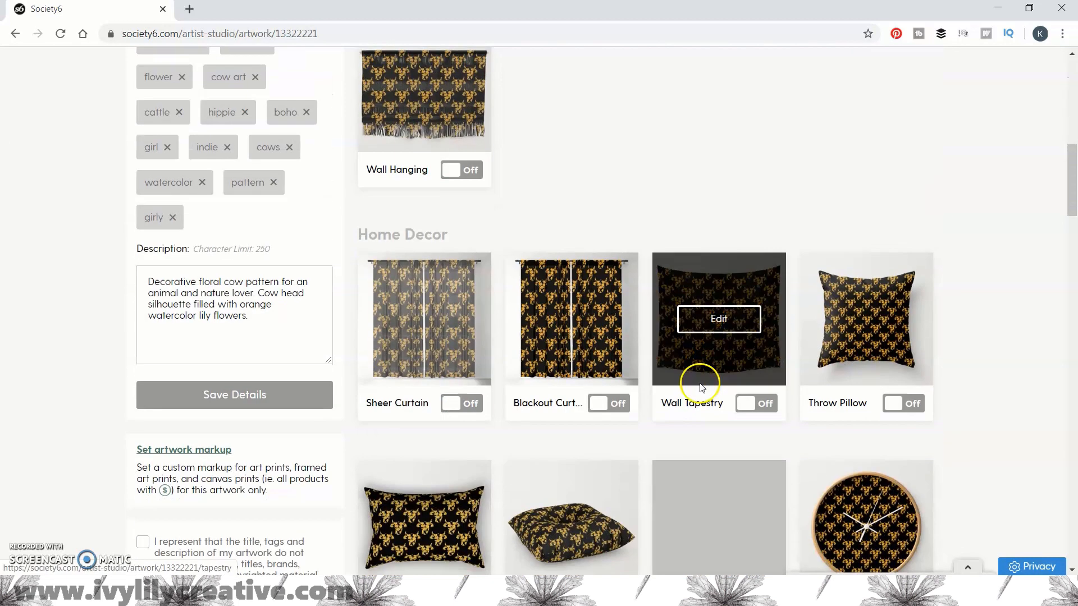
click(461, 169)
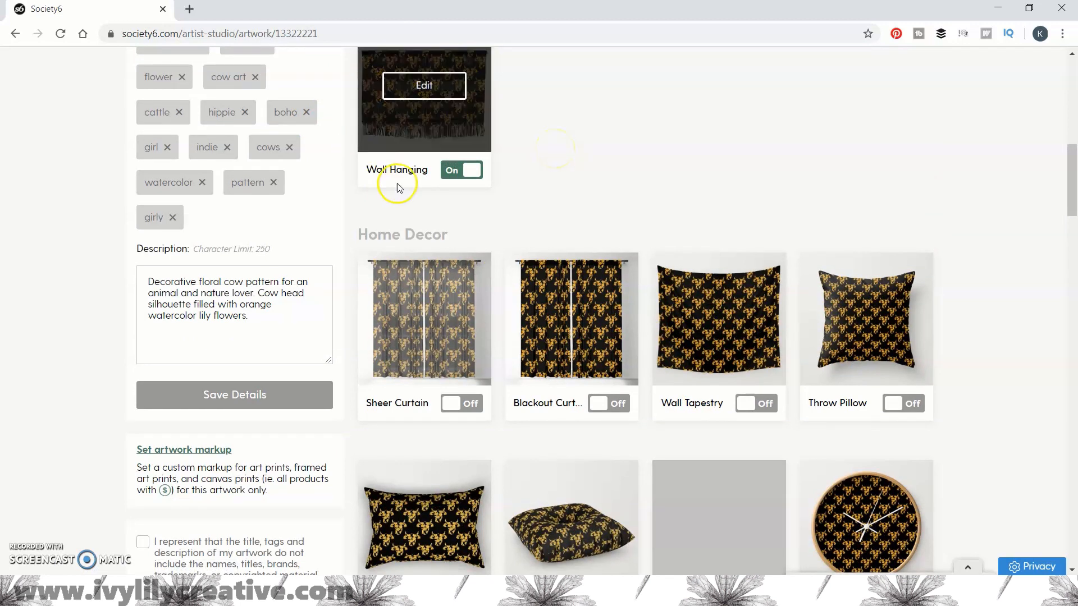
Step: Enable the Sheer Curtain, Blackout Curtain, Wall Tapestry and Throw Pillow in Home Decor
scroll(584, 356, down, 3)
click(474, 269)
click(610, 264)
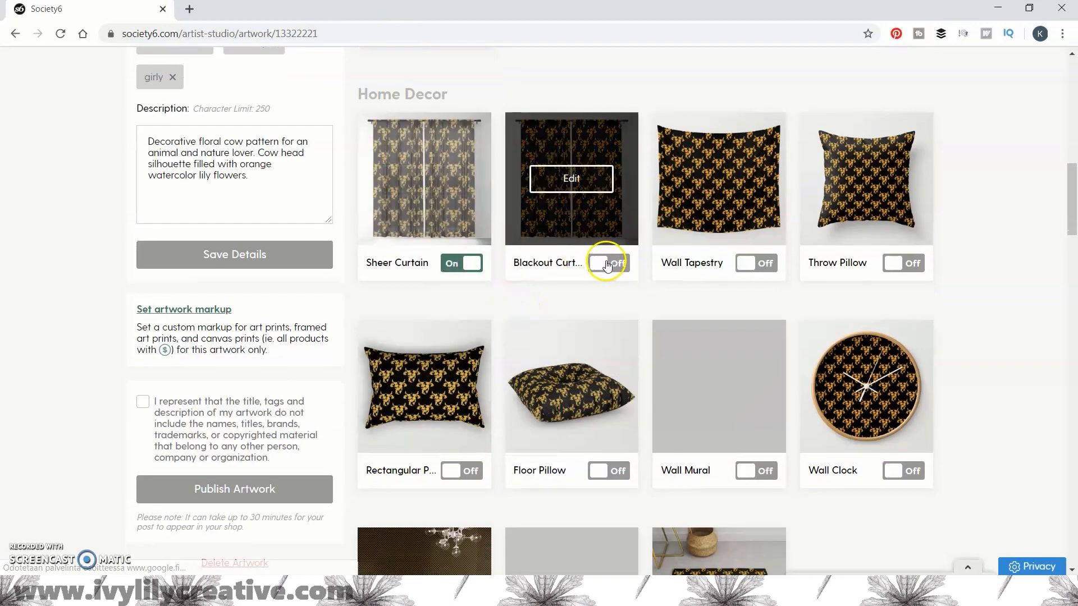
click(770, 263)
click(924, 270)
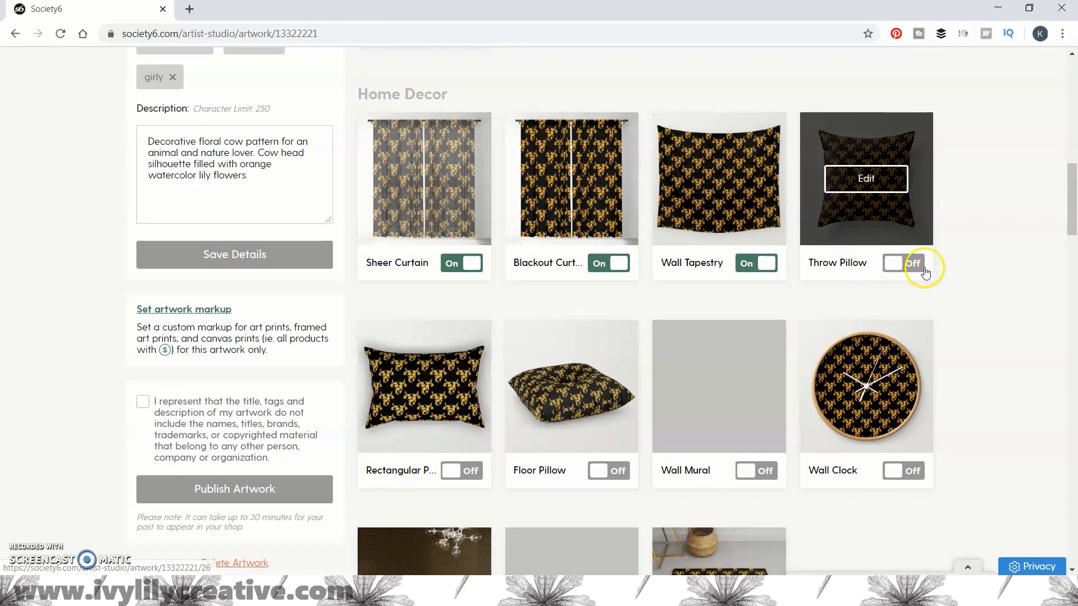
Step: Enable the Rectangular Pillow, Floor Pillow, Wall Clock and Rug in Home Decor
scroll(584, 309, down, 3)
click(472, 269)
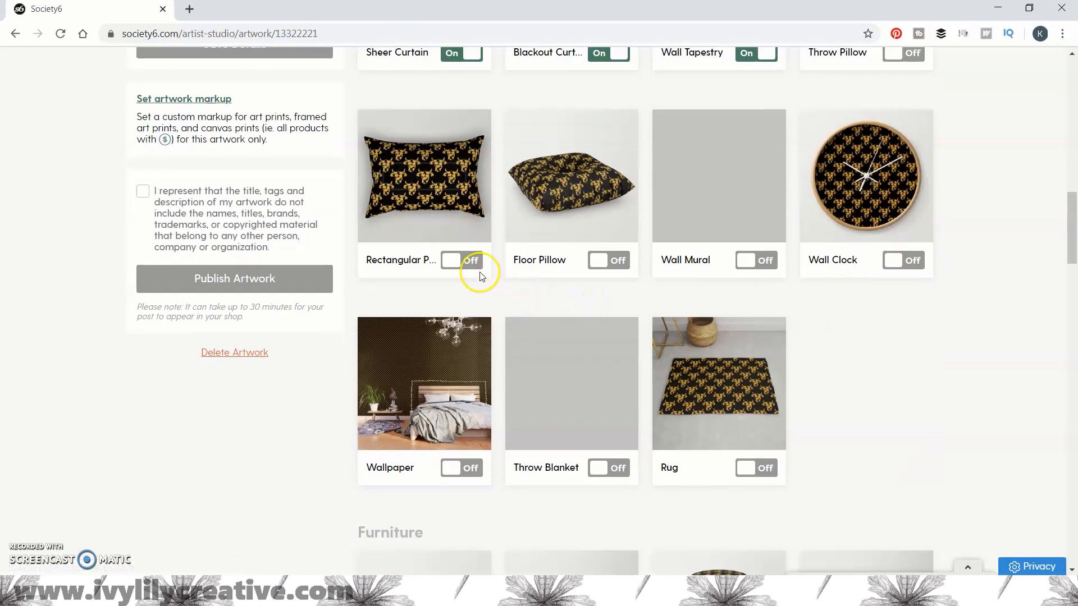
click(581, 262)
click(618, 260)
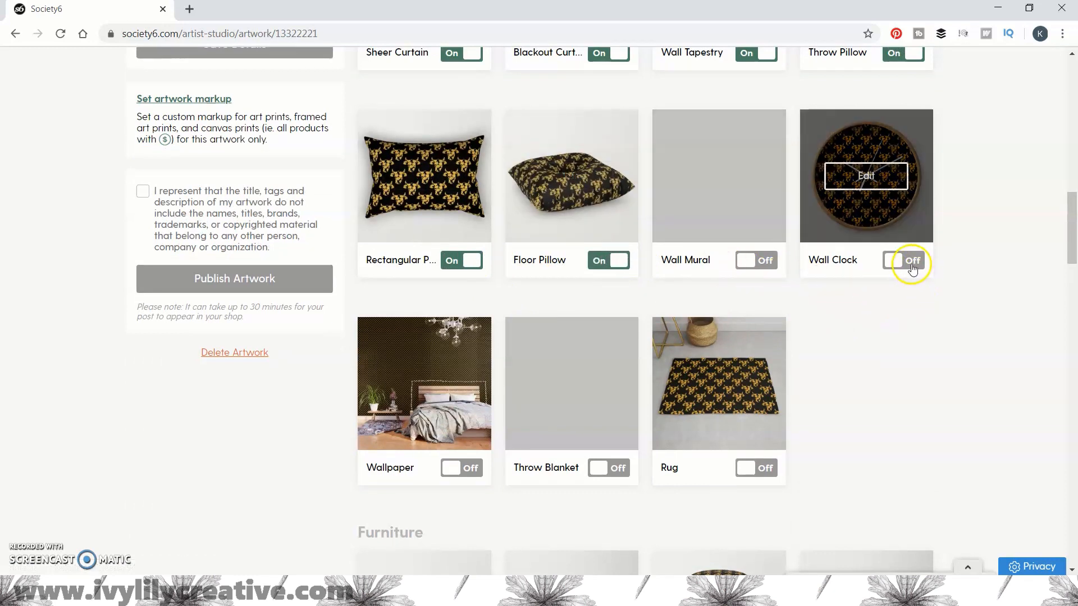
click(768, 472)
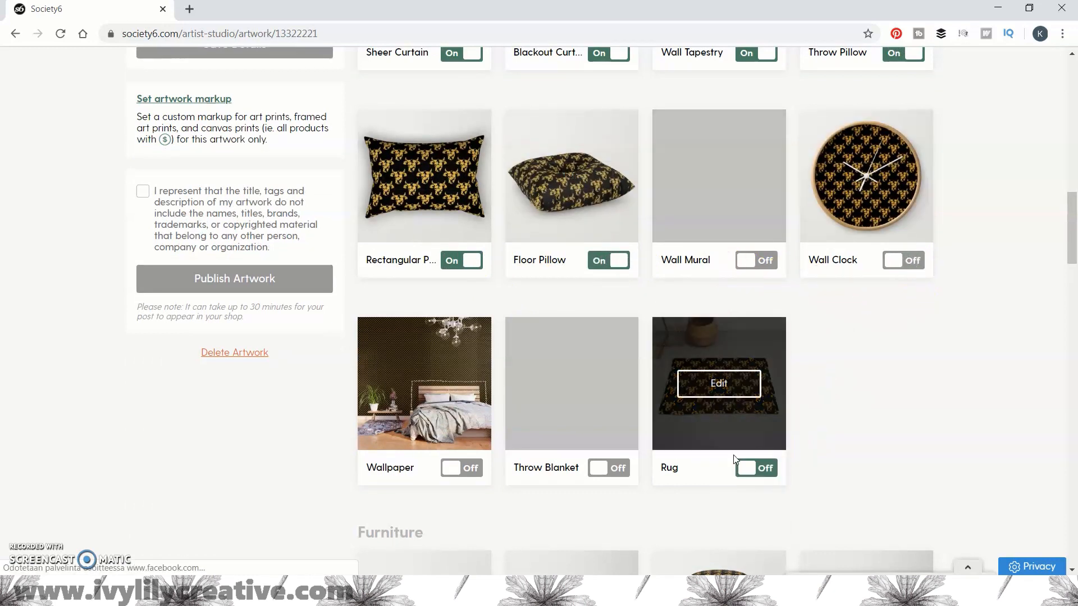
Step: Open the Throw Blanket's editor in a separate tab and center the pattern so that it covers the whole blanket
right_click(574, 387)
click(617, 393)
click(393, 8)
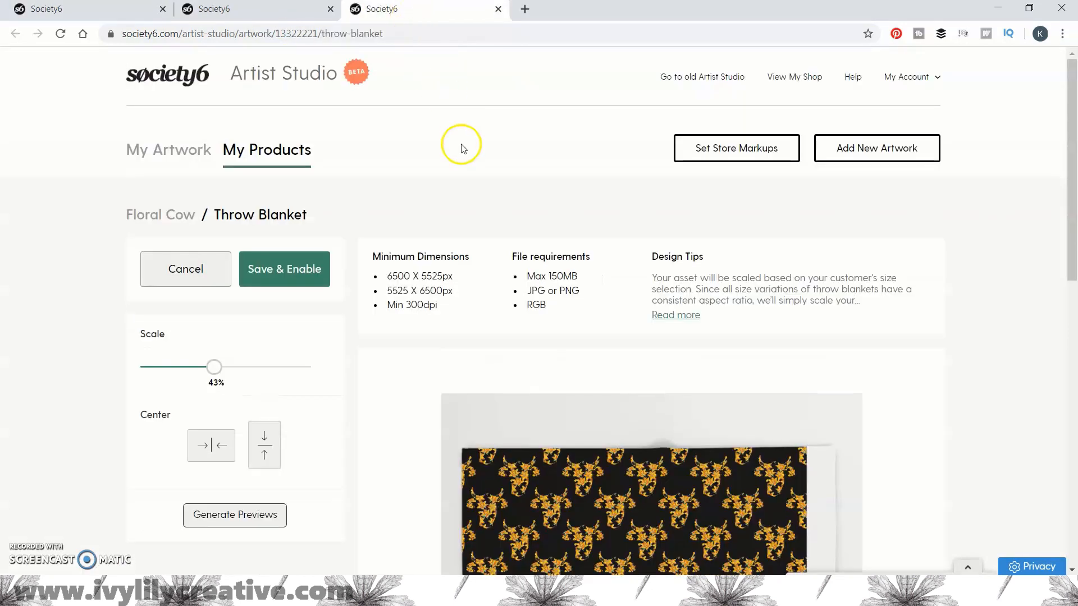
scroll(722, 212, down, 5)
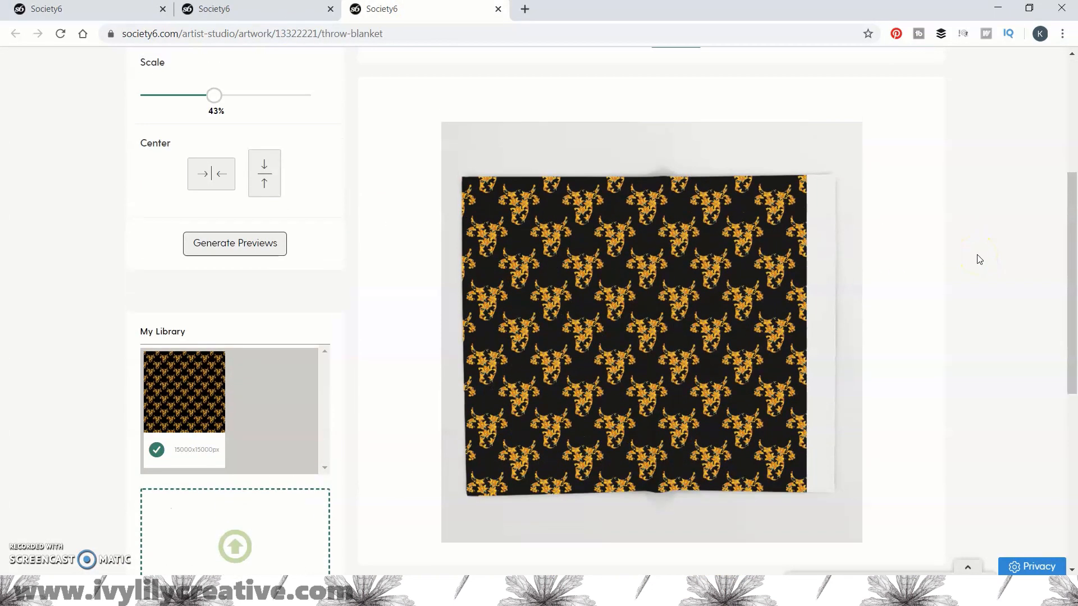
scroll(980, 260, up, 5)
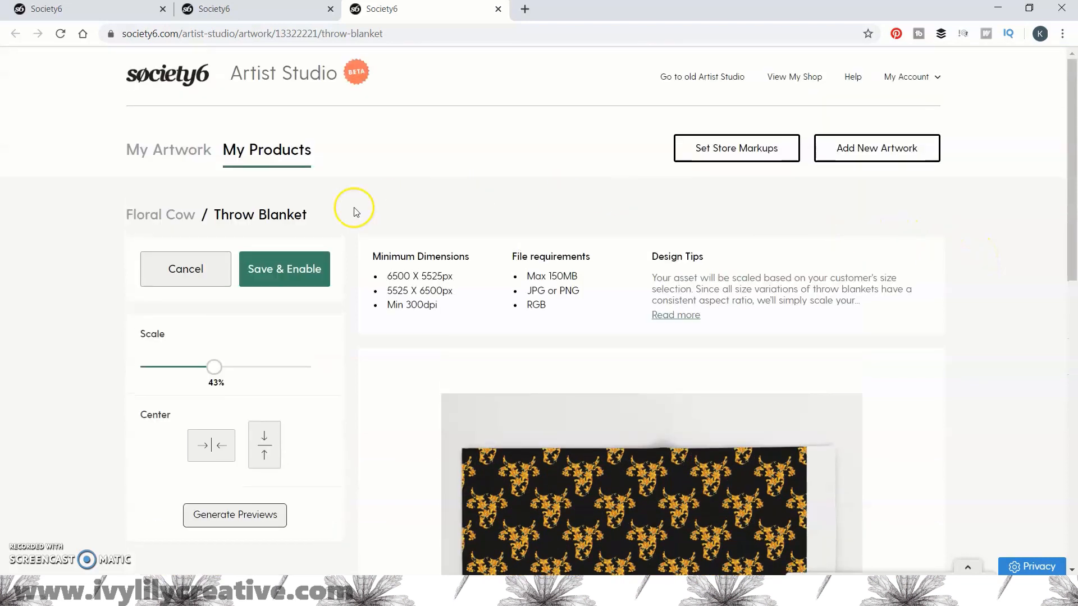
click(265, 447)
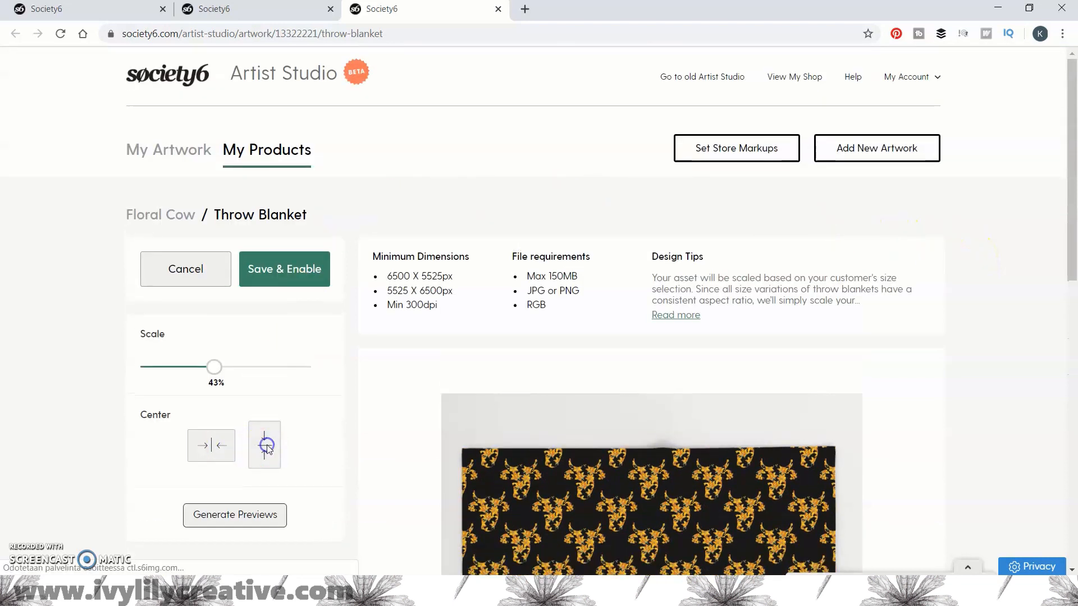
scroll(375, 366, down, 4)
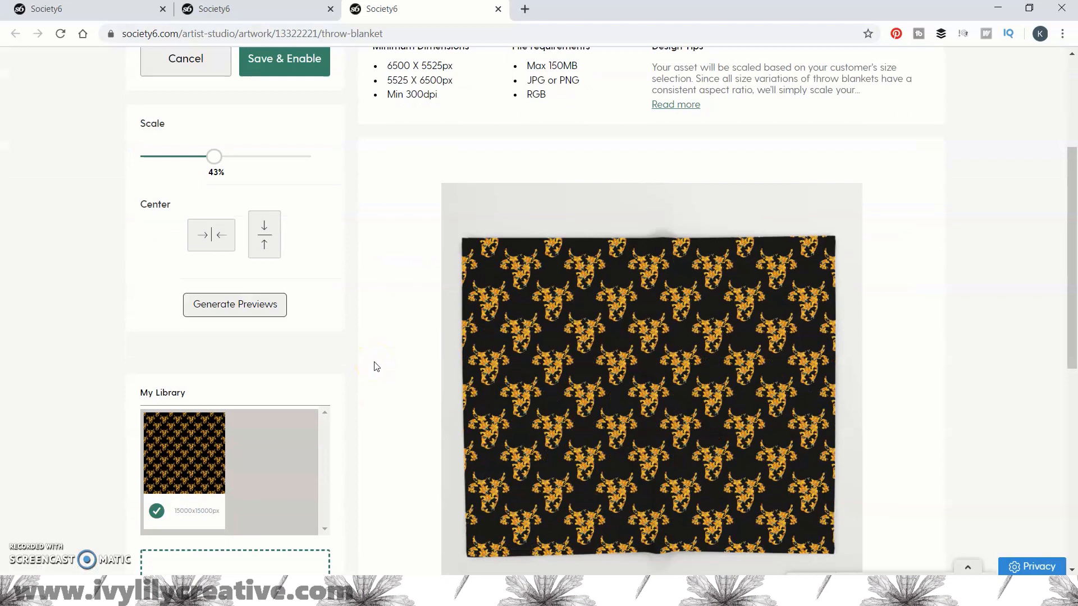
scroll(377, 367, up, 3)
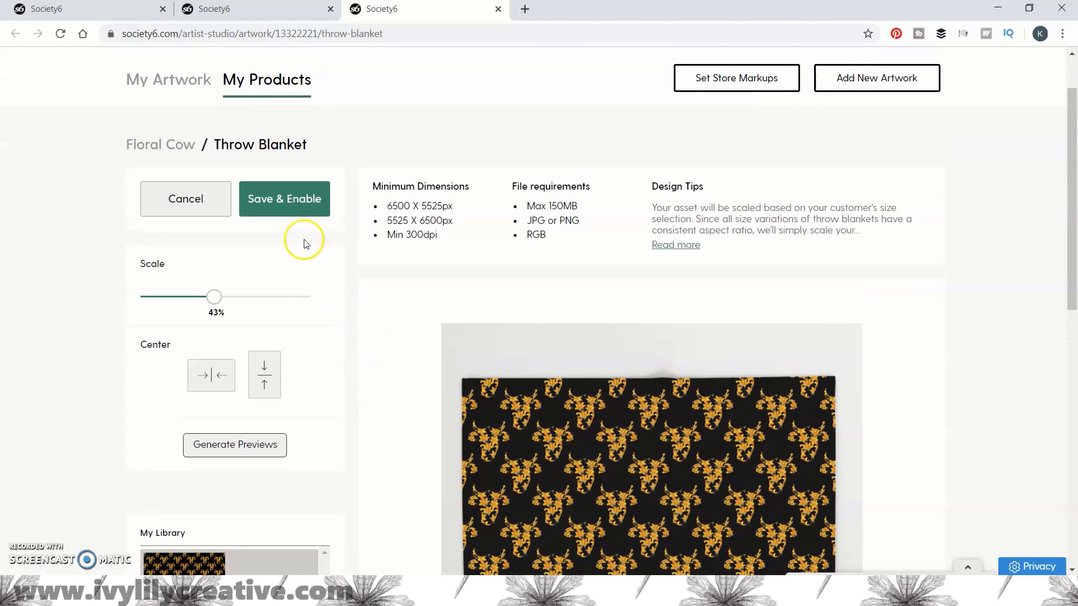
Step: Save and enable the Throw Blanket, applying its crop and positioning to the Wall Tapestry and Picnic Blanket as well
click(282, 201)
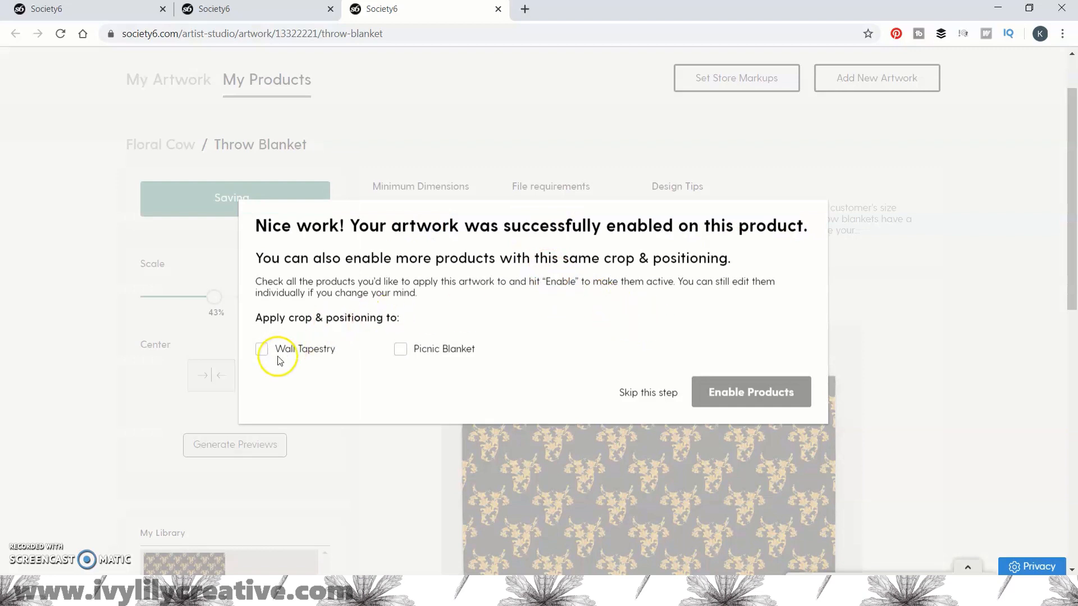
click(261, 352)
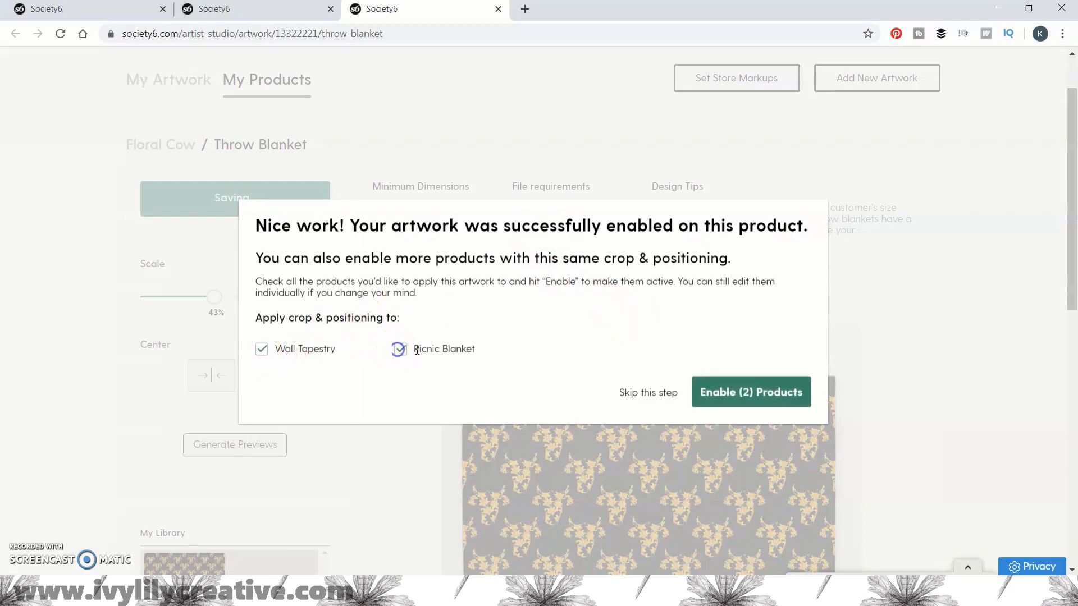
click(791, 390)
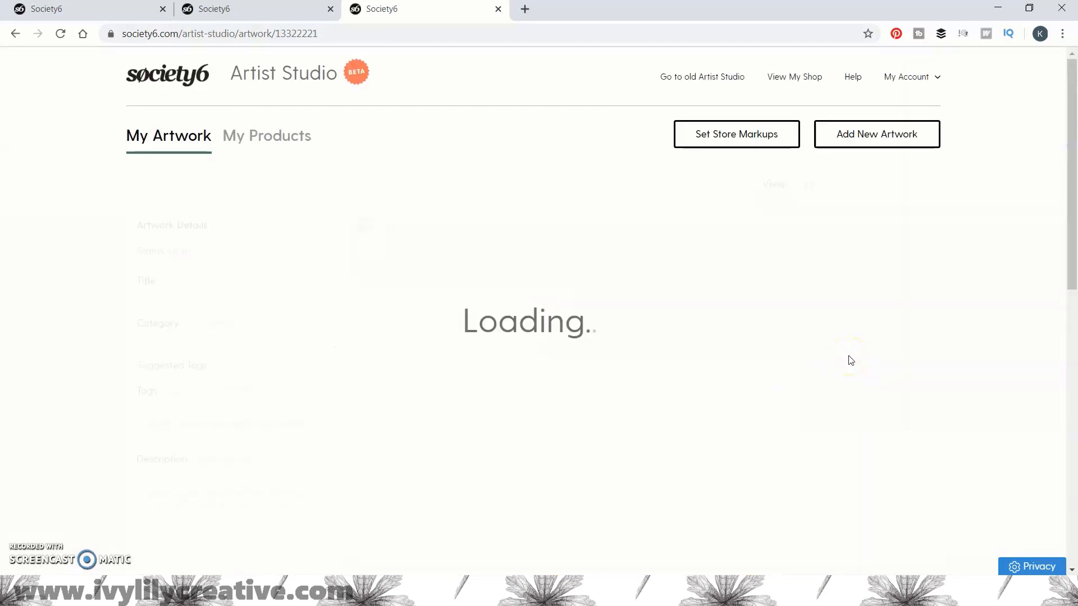
Step: Open the Wall Mural for editing, check its preview, and save and enable it with the 15000x15000px artwork
scroll(1028, 315, down, 10)
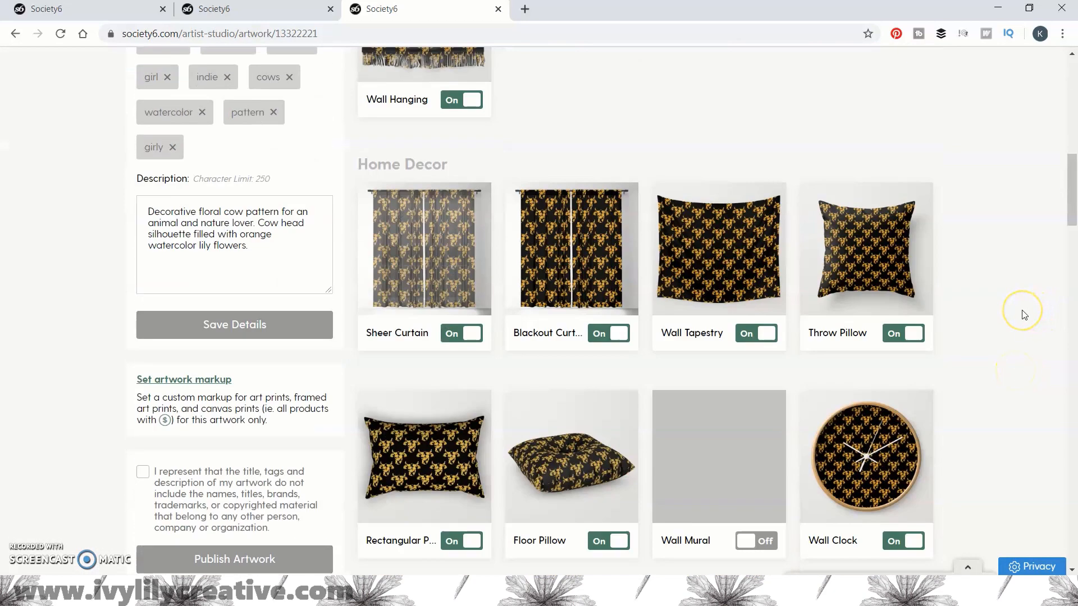
scroll(1023, 314, down, 5)
click(708, 110)
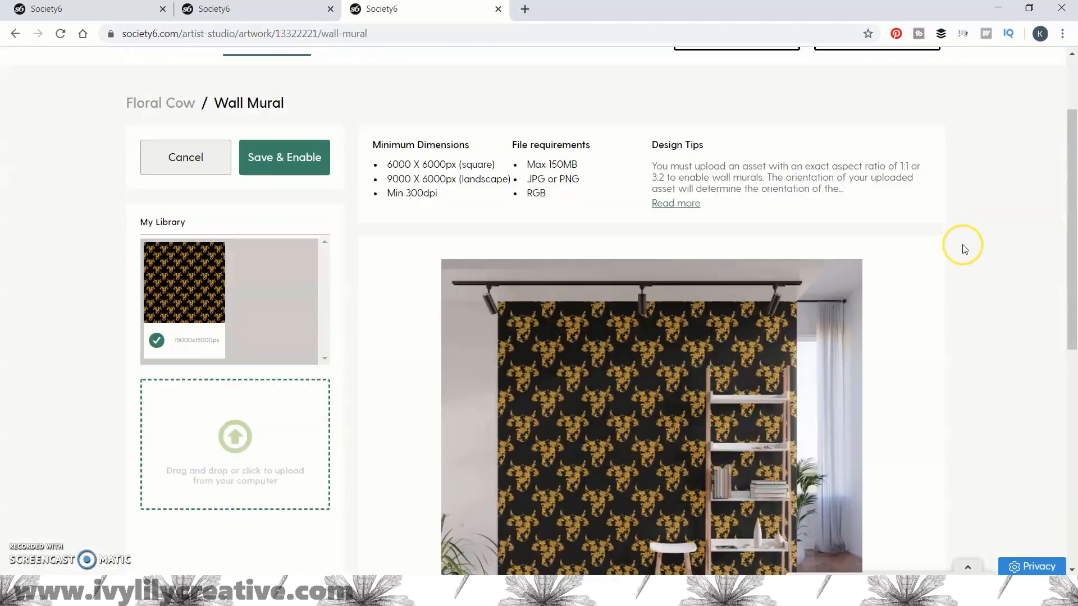
scroll(964, 247, down, 5)
scroll(963, 245, up, 5)
click(285, 129)
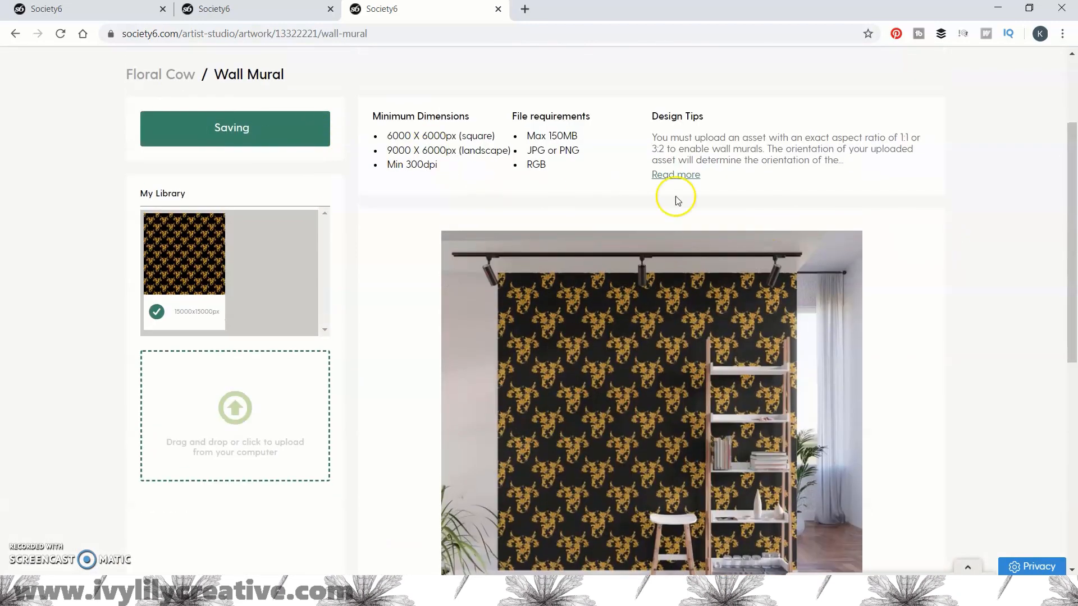
Step: Enable the Coffee Table, Bench, Bar Stool, Counter Stool and Side Table in Furniture
scroll(971, 260, down, 10)
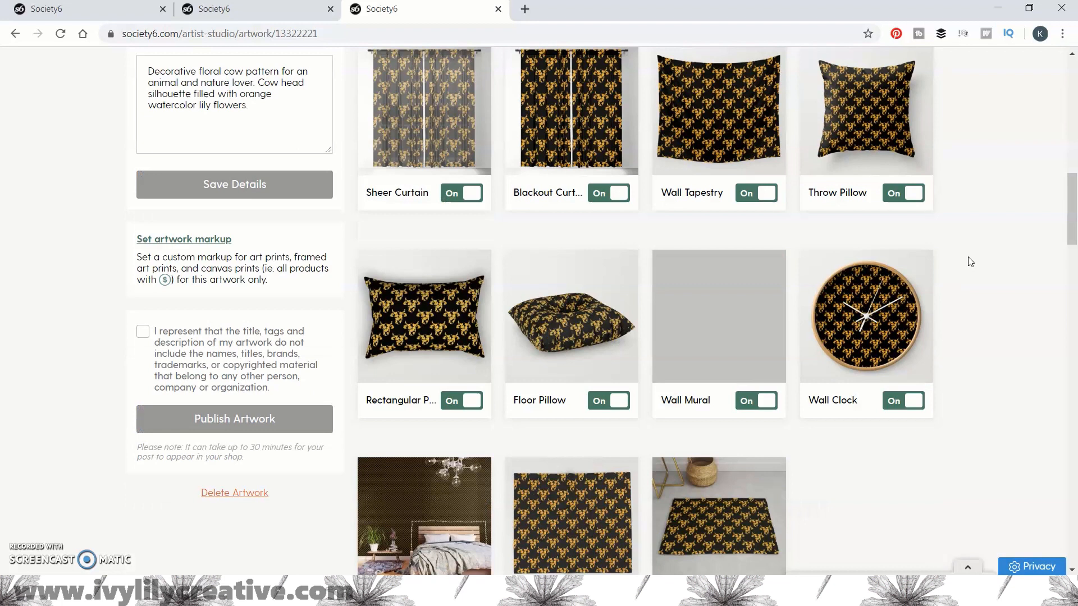
scroll(971, 262, down, 9)
click(462, 351)
click(610, 352)
click(756, 351)
click(903, 354)
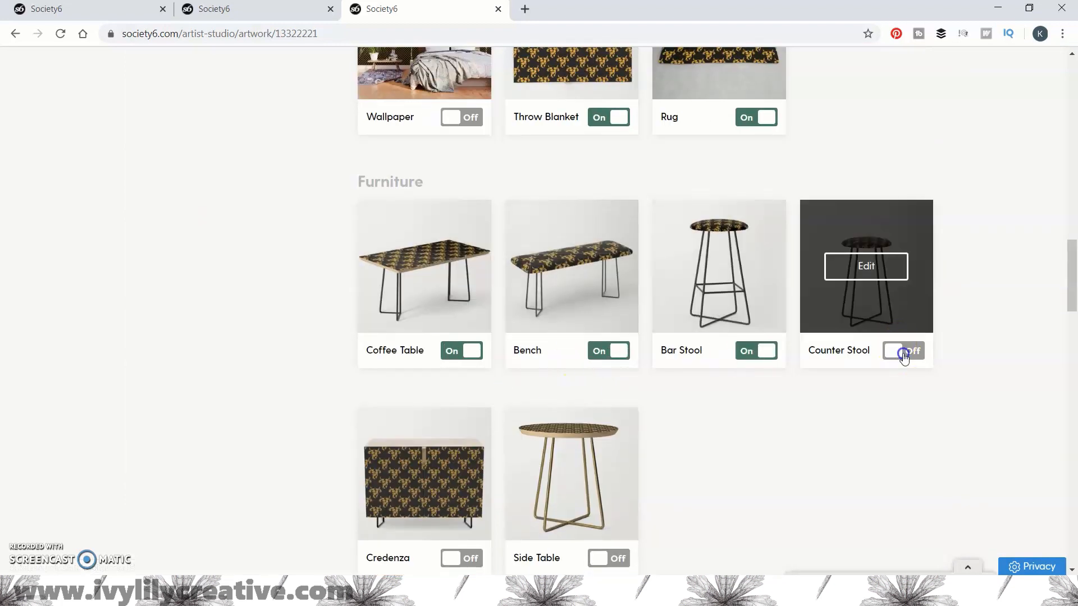
click(609, 277)
Step: Enable the Duvet Cover, Shower Curtain, Comforters, hand and bath towels, Pillow Sham and Bath Mat
scroll(578, 284, down, 7)
click(461, 90)
click(609, 90)
click(756, 90)
click(903, 90)
click(461, 297)
click(612, 298)
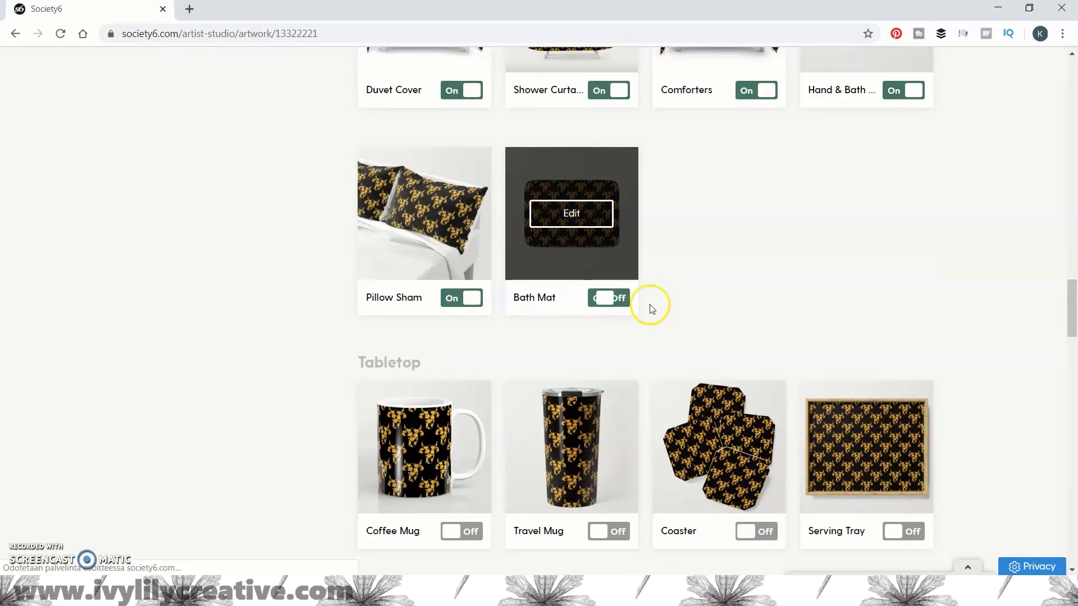
Step: Enable the Coffee Mug, Travel Mug, Coaster and Serving Tray in Tabletop
scroll(651, 309, down, 4)
click(462, 321)
click(609, 321)
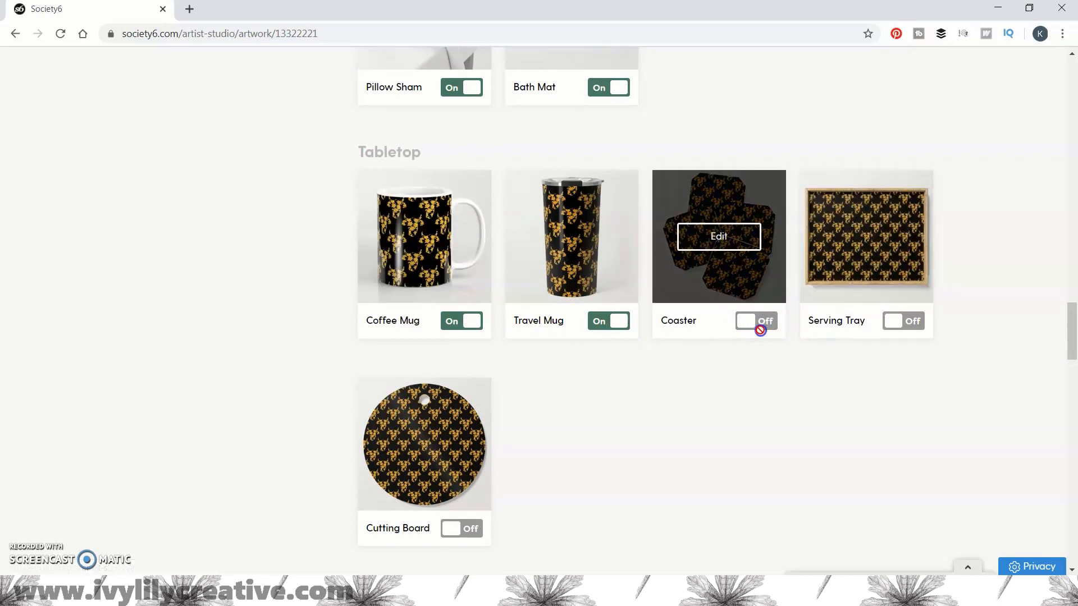
click(756, 321)
click(903, 321)
scroll(465, 320, down, 8)
scroll(515, 292, up, 1)
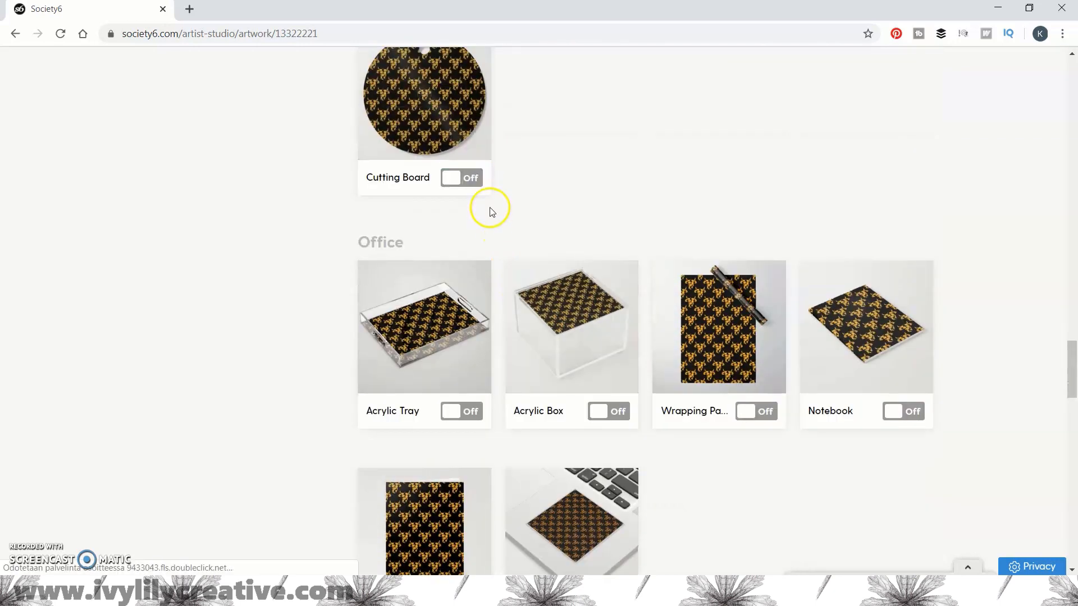
Step: Enable the Cutting Board, and the Acrylic Tray, Acrylic Box and Wrapping Paper in Office
click(462, 178)
click(462, 412)
click(609, 411)
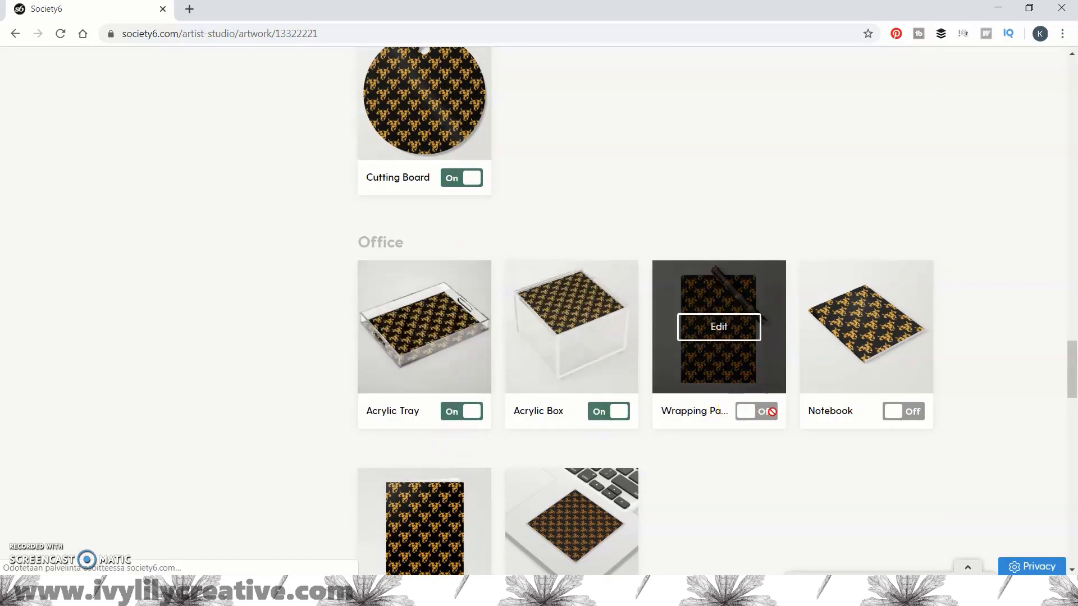
click(757, 412)
scroll(767, 428, down, 4)
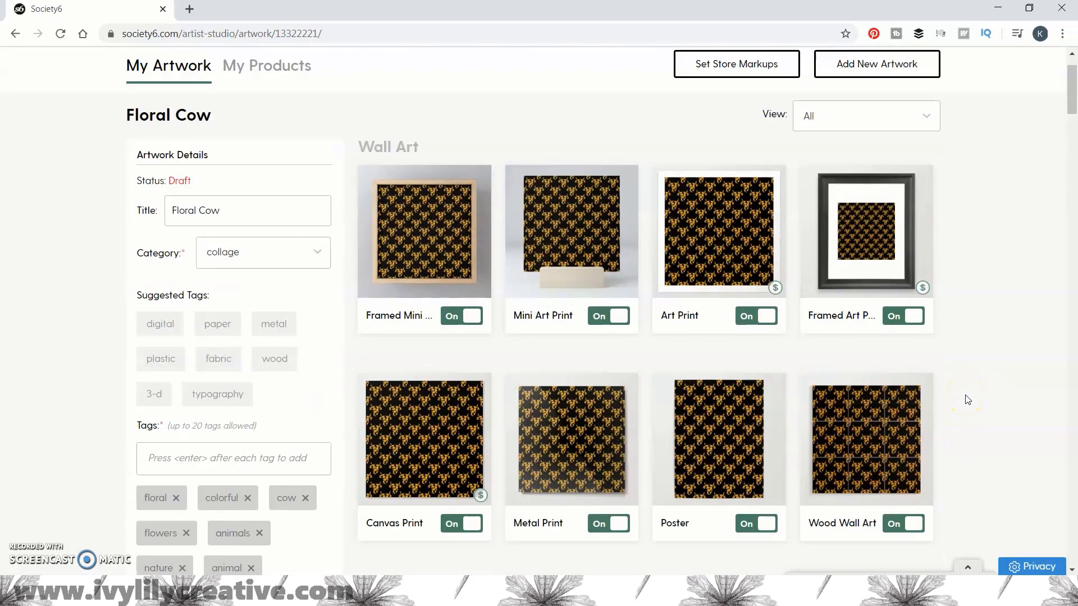
Step: Open the Framed Art Print and the Art Print from Wall Art for editing, each in its own browser tab
right_click(866, 240)
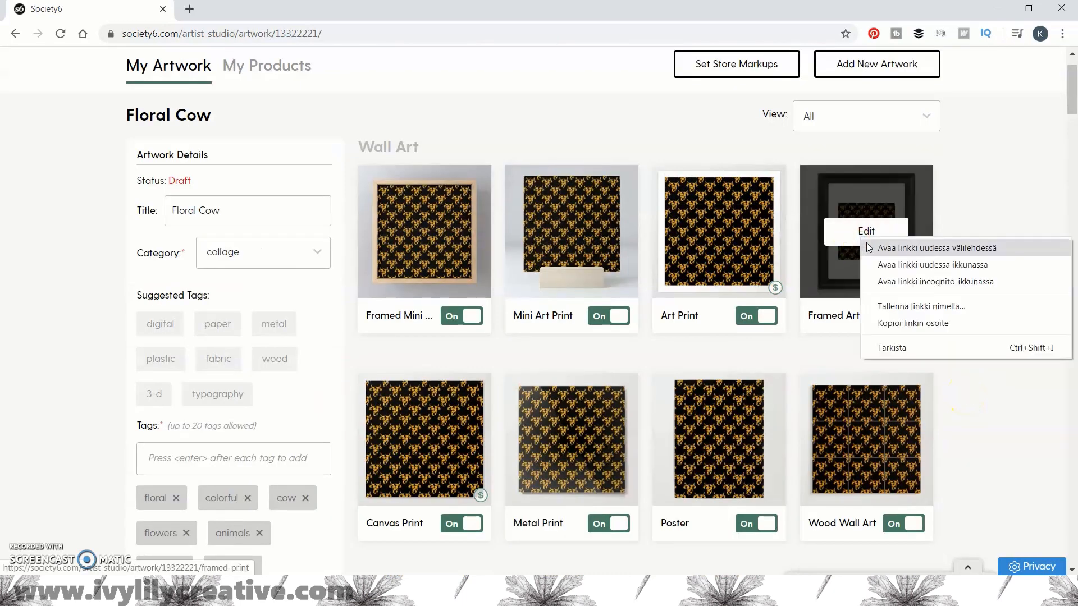
click(868, 246)
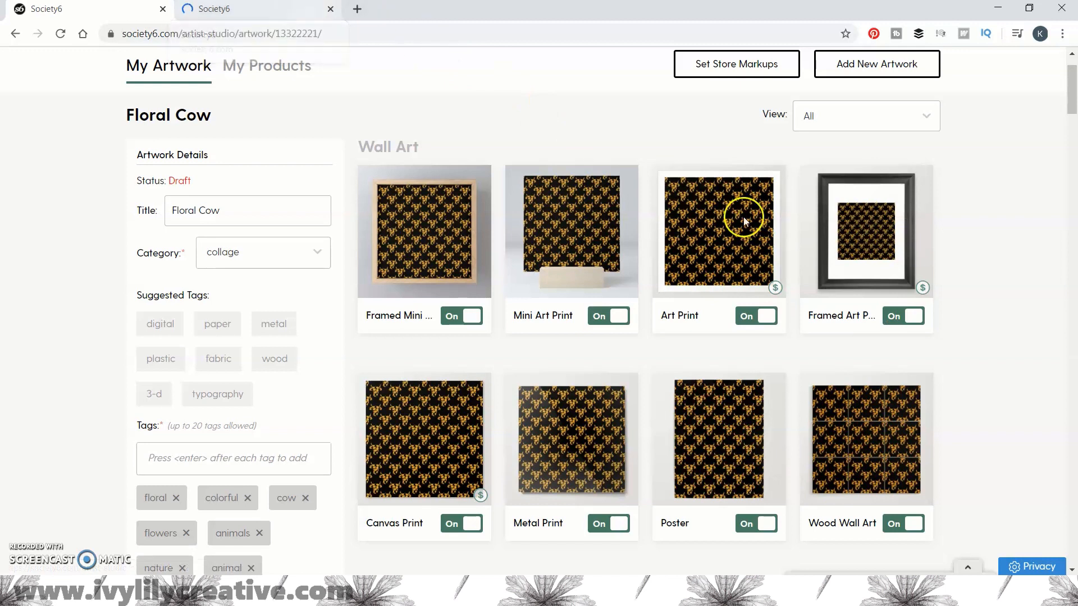
right_click(723, 227)
click(728, 235)
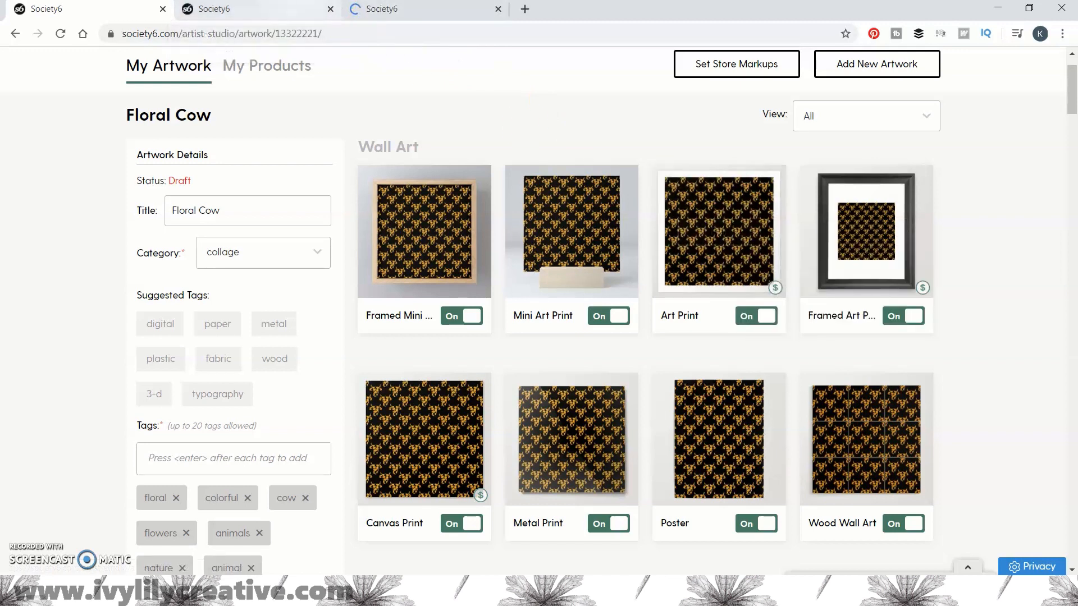
Step: Switch the Framed Art Print to the single-cow 1800x1800px artwork, save and enable it, and go to the other open product tab
key(ctrl+Tab)
scroll(459, 251, down, 2)
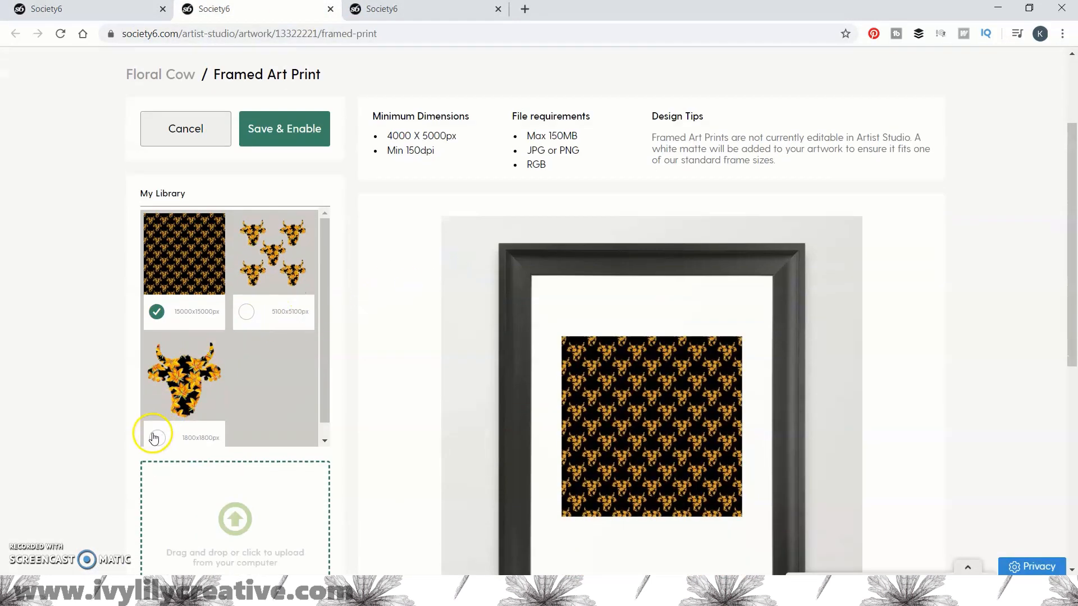
click(185, 382)
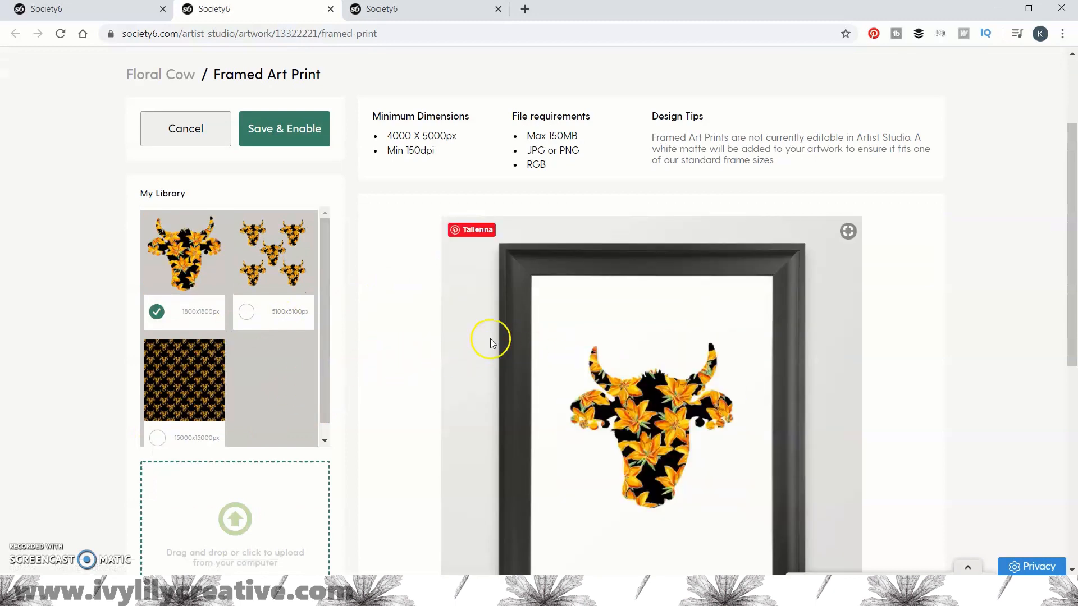
scroll(481, 337, down, 3)
scroll(474, 336, up, 5)
click(309, 202)
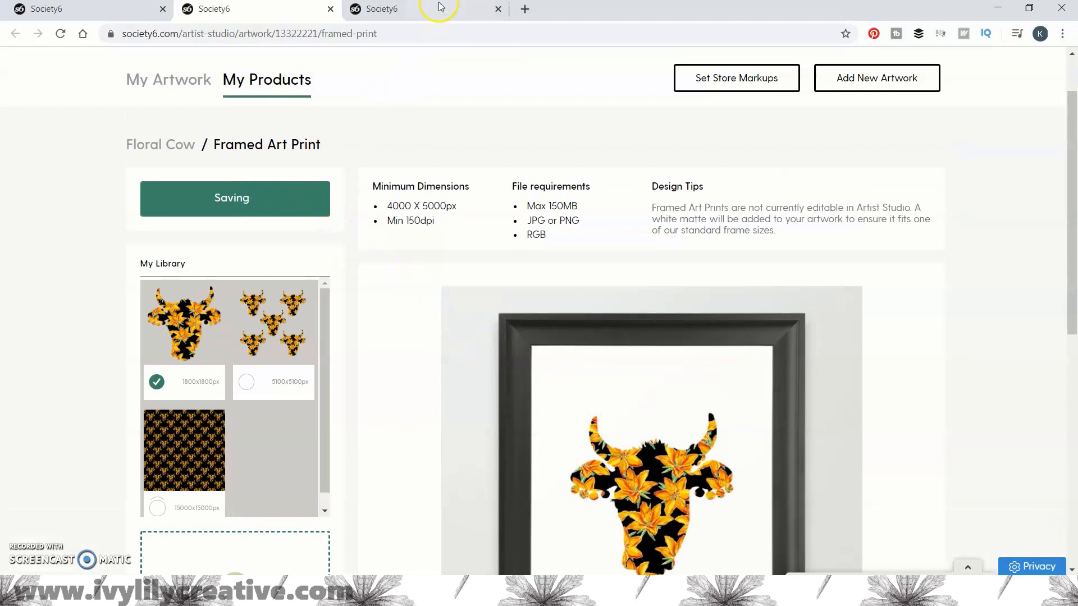
click(440, 7)
scroll(264, 370, down, 2)
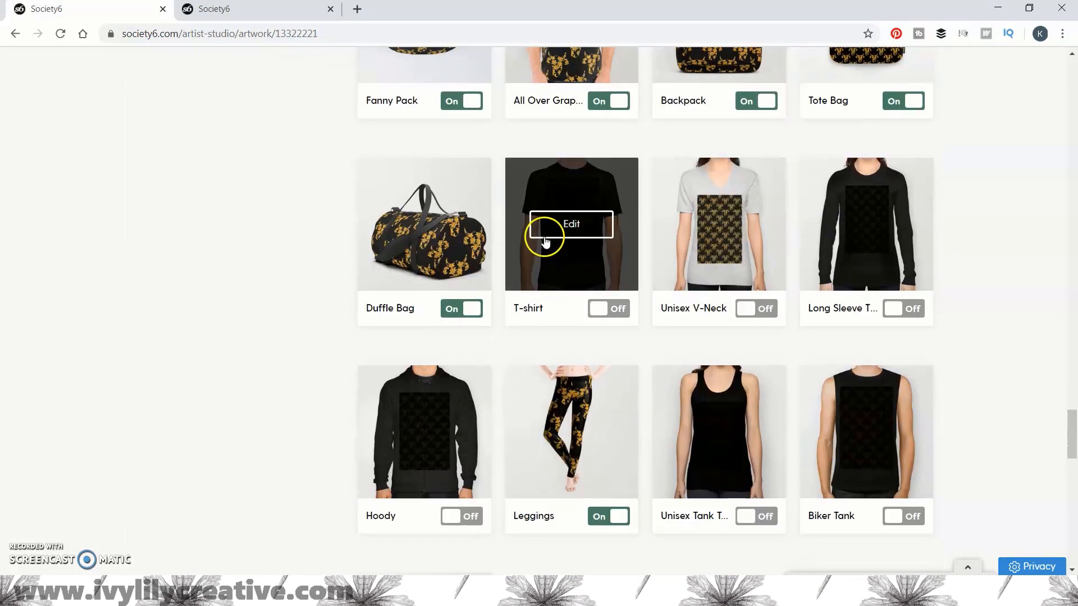
Step: Open the T-shirt for editing in a new tab and apply the five-cow 5100x5100px artwork
middle_click(552, 237)
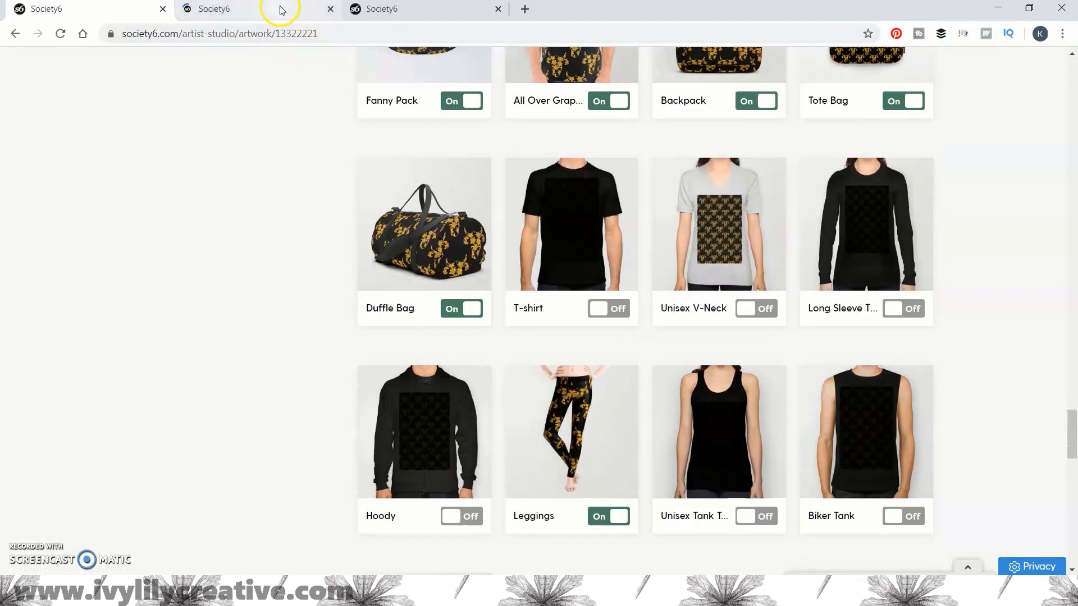
click(278, 9)
click(497, 9)
scroll(500, 185, down, 9)
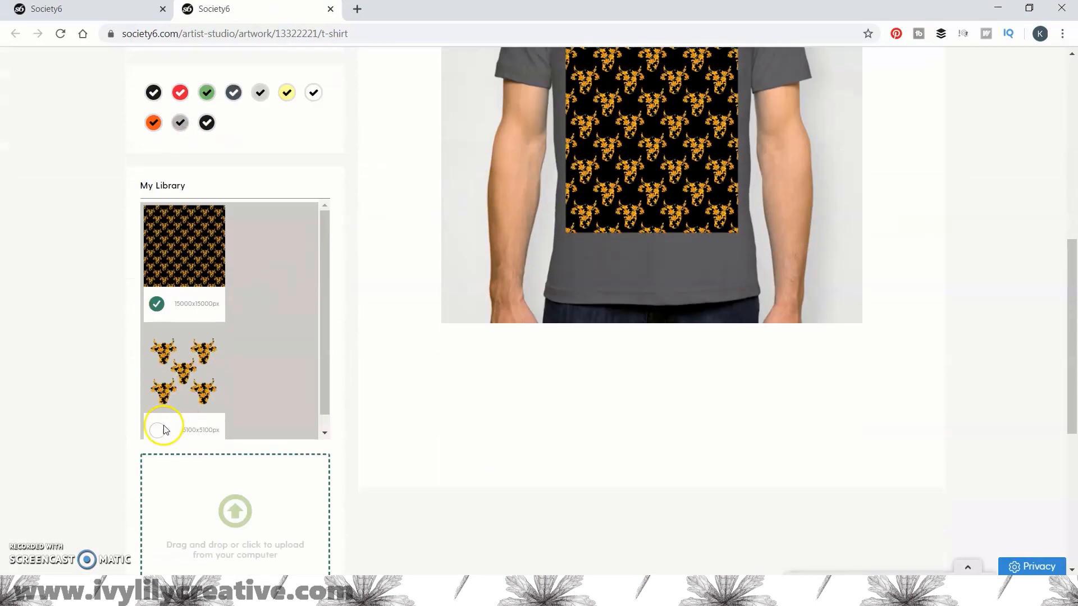
Step: Scale the T-shirt artwork to 70% and move it to the upper edge of the print area
scroll(392, 311, up, 6)
drag(278, 226, 260, 227)
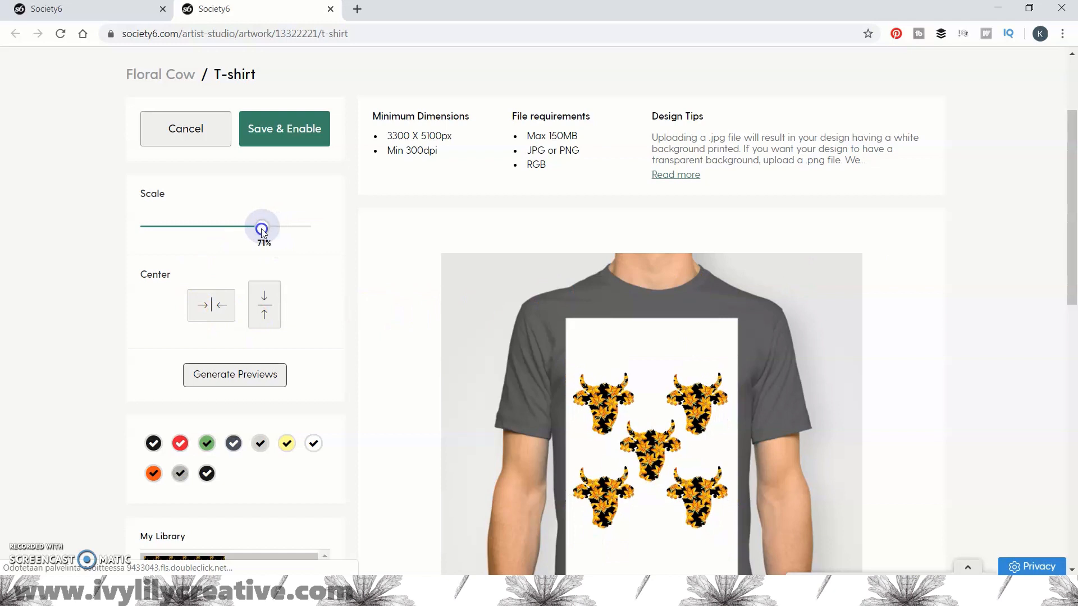
drag(594, 378, 595, 330)
drag(696, 355, 697, 354)
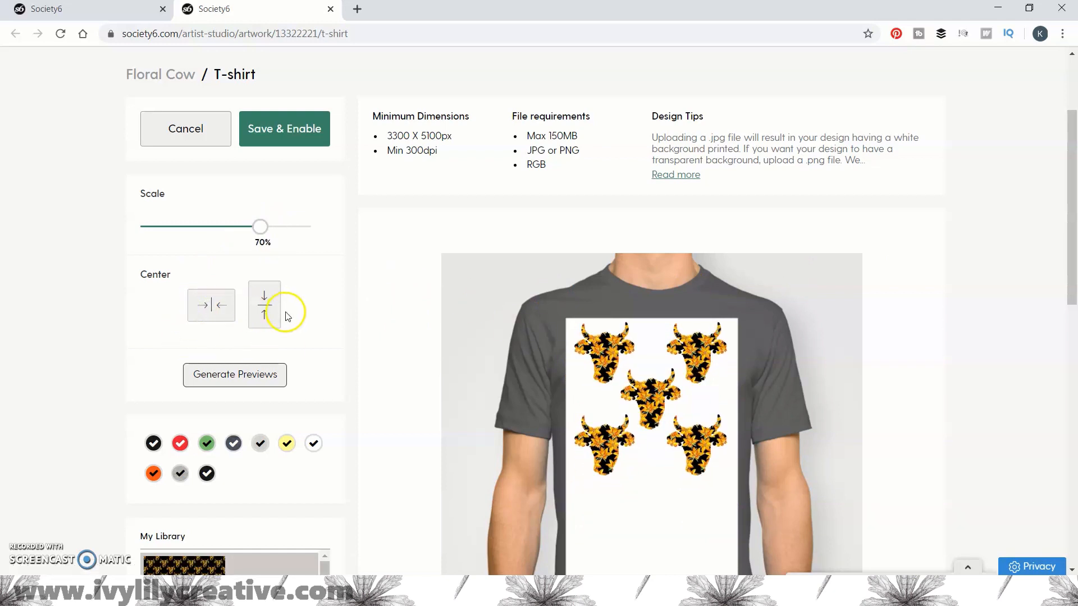
Step: Generate the T-shirt previews and examine how the cow design looks on each men's and women's shirt colour
scroll(294, 317, down, 3)
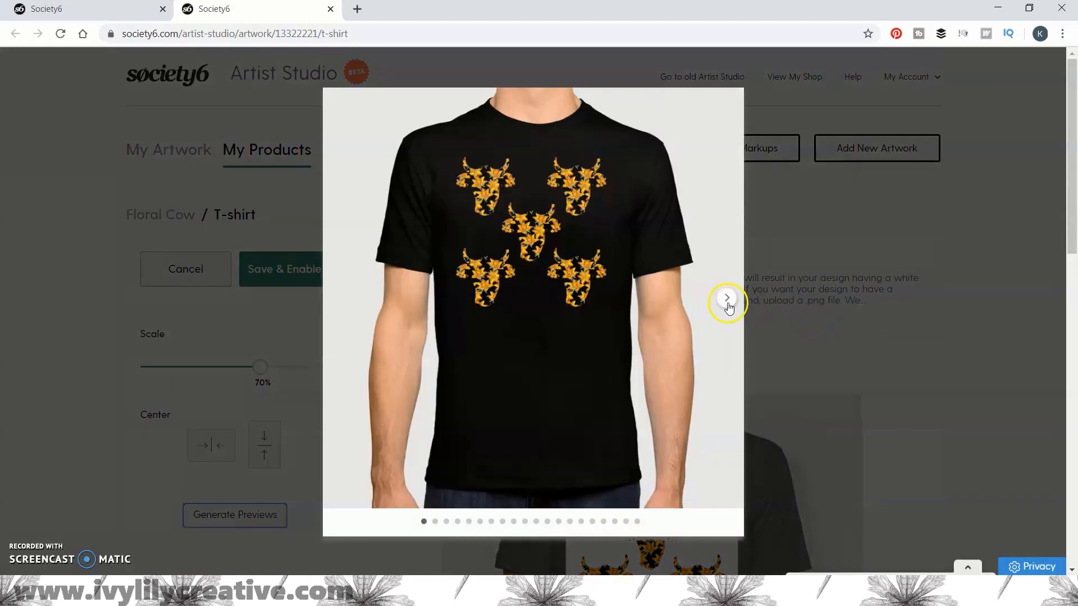
click(727, 304)
click(728, 306)
click(728, 303)
click(728, 303)
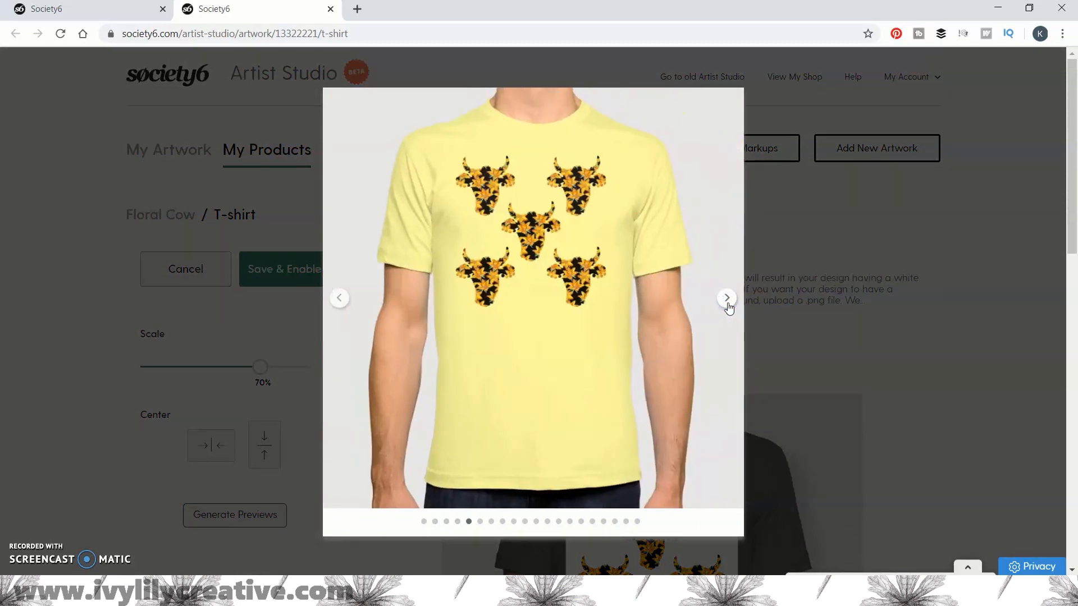
click(727, 303)
click(727, 304)
click(727, 300)
click(727, 300)
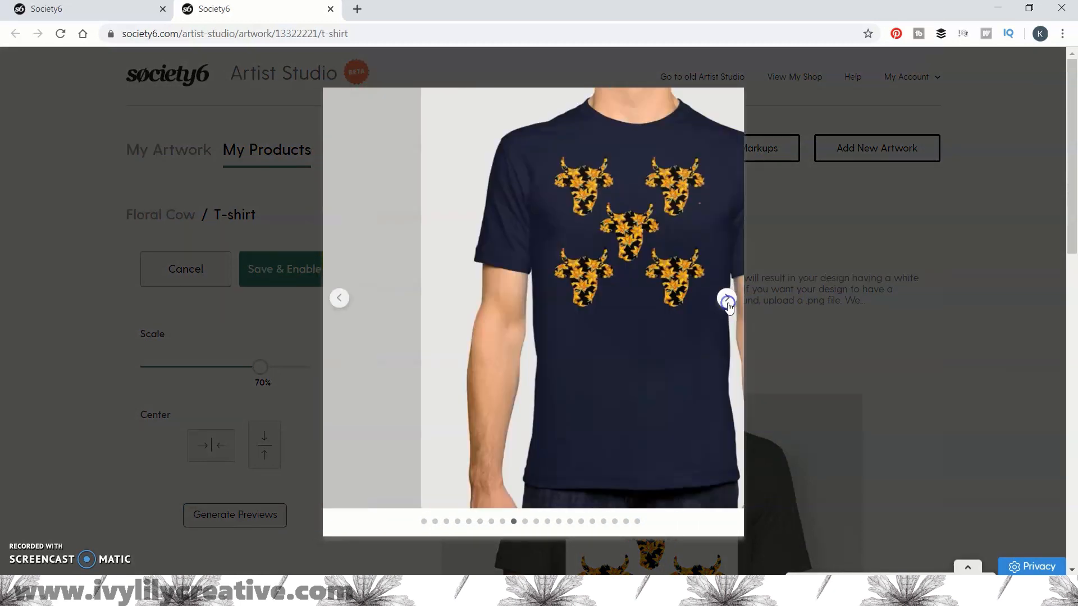
click(727, 300)
click(727, 301)
click(727, 302)
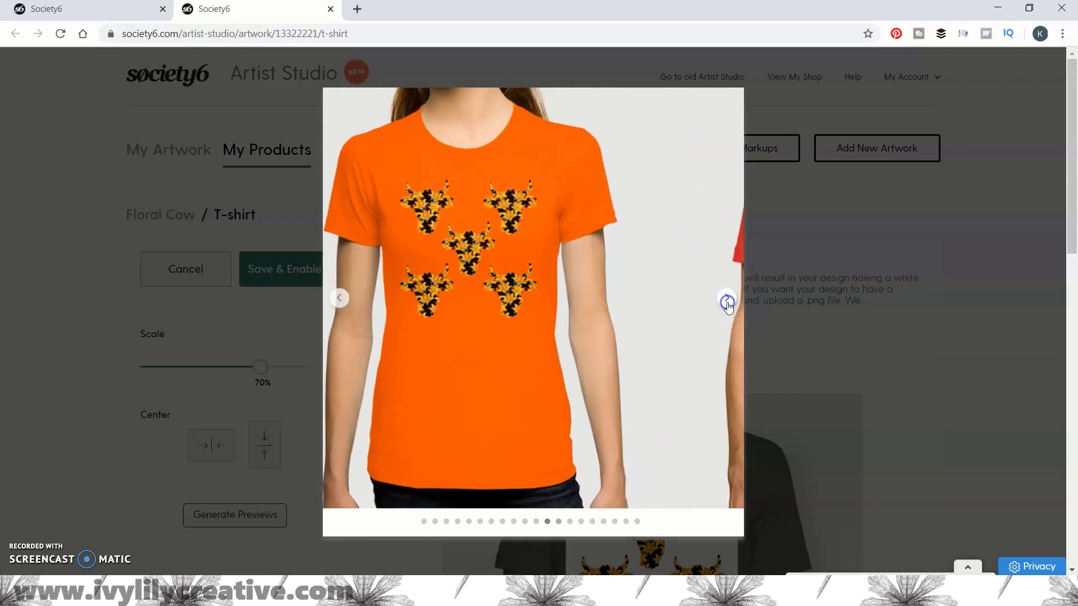
click(728, 302)
click(728, 302)
click(728, 302)
click(727, 302)
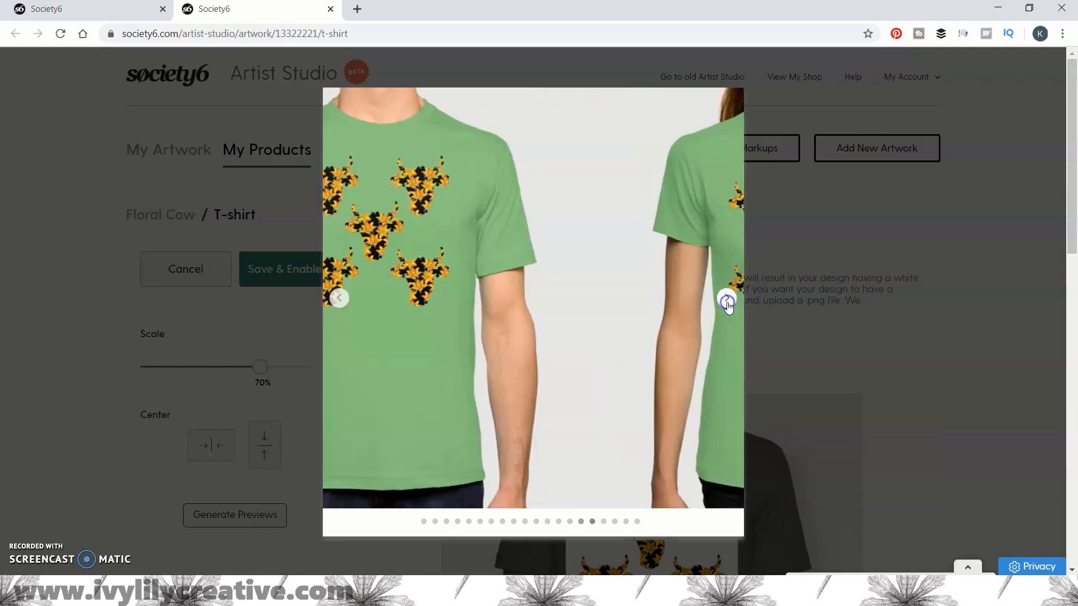
click(727, 302)
click(728, 302)
click(727, 302)
click(727, 302)
click(930, 363)
Step: Deselect the yellow, orange and grey T-shirt colours, then save and enable it together with the Hoody, Unisex Tank Top, Biker Tank and Long Sleeve T-shirt
scroll(246, 302, down, 4)
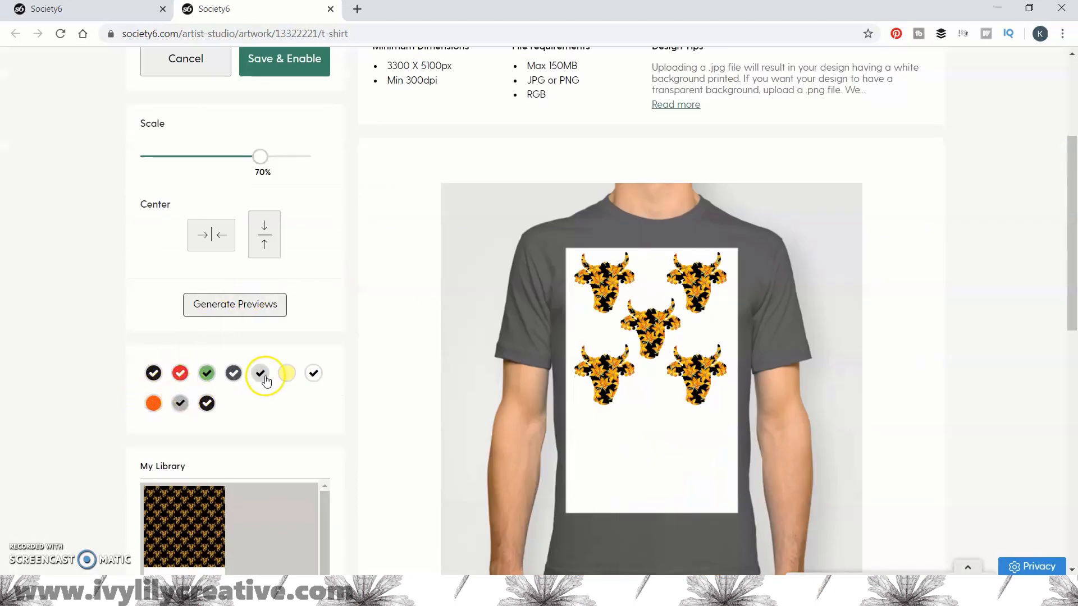
scroll(330, 257, up, 3)
click(308, 202)
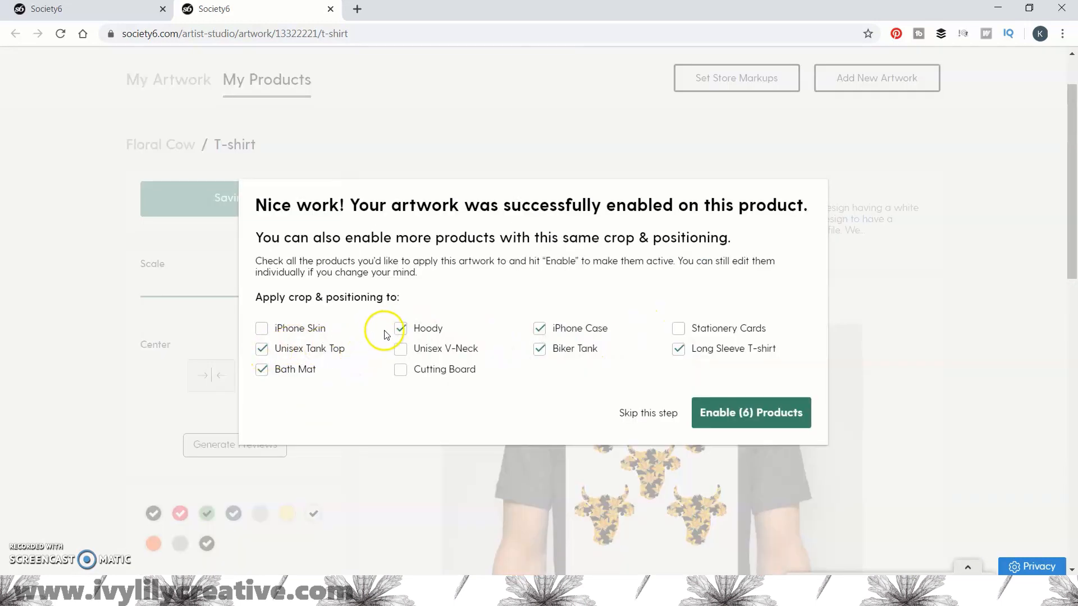
click(798, 412)
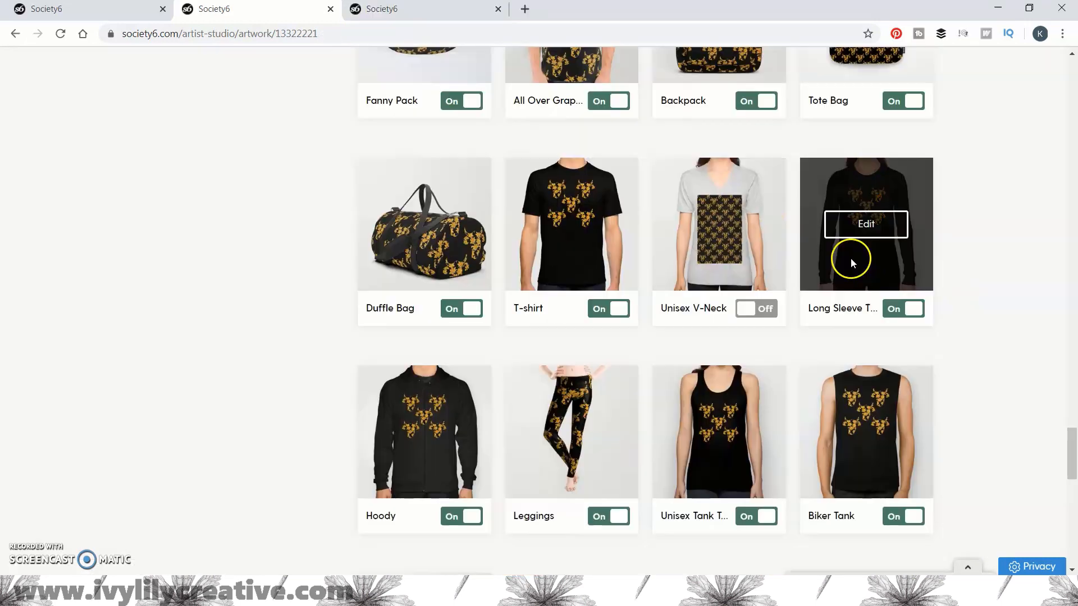
Step: Open the Unisex V-Neck, Long Sleeve T-shirt, Hoody, Unisex Tank Top and Biker Tank for editing in separate tabs
right_click(425, 431)
click(502, 438)
right_click(842, 430)
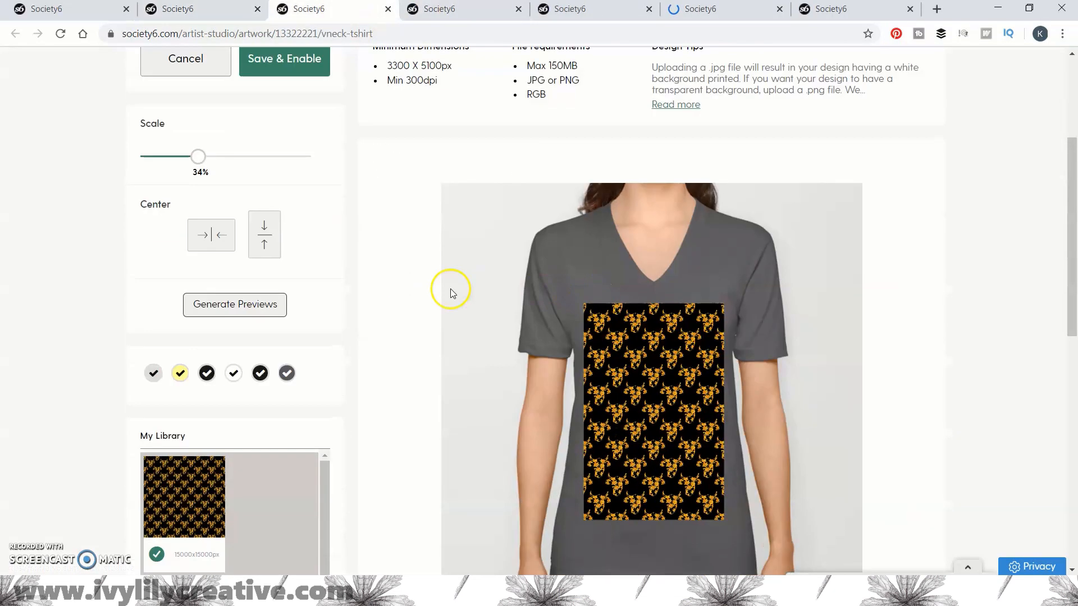
Step: Apply the 5100x5100px artwork to the Unisex V-Neck at a reduced scale, deselect the light grey colour, and save and enable it
scroll(284, 417, down, 4)
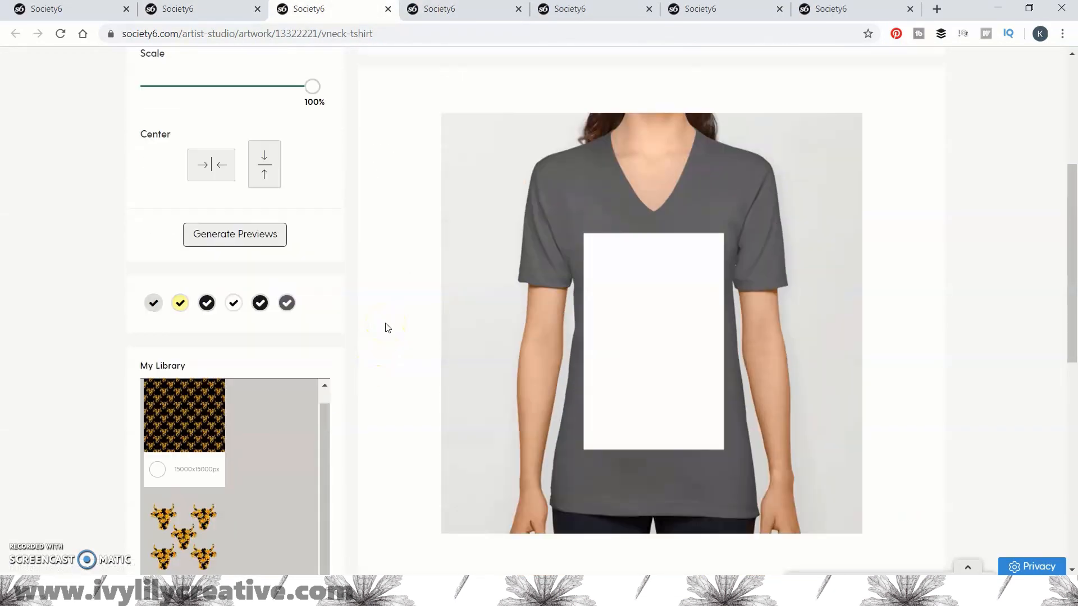
scroll(387, 328, up, 1)
drag(313, 156, 262, 156)
click(158, 371)
scroll(410, 349, up, 2)
click(315, 198)
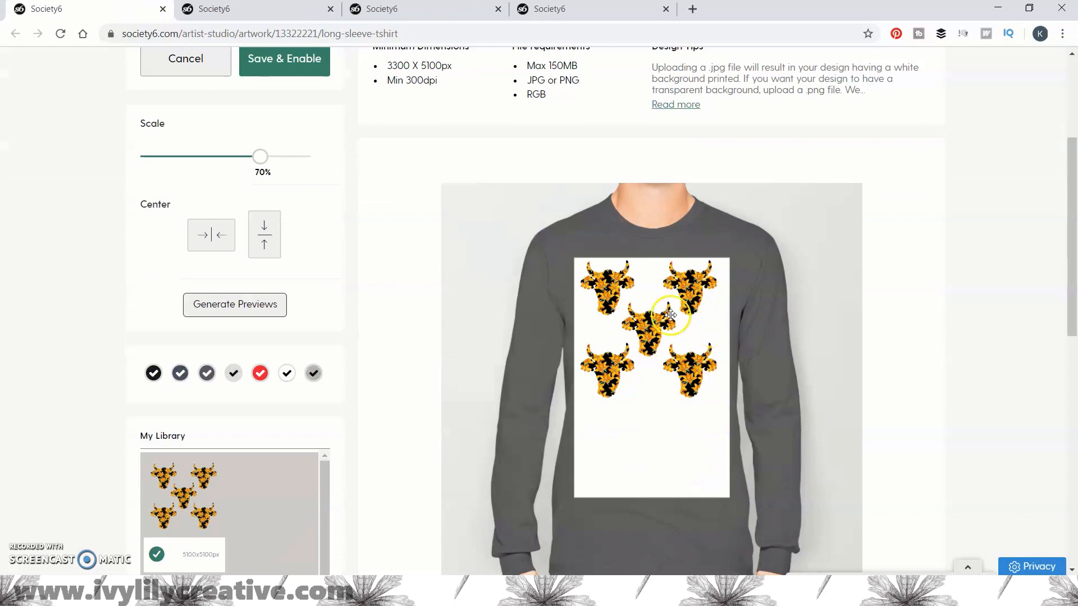
Step: Deselect the light grey colour of the Long Sleeve T-shirt and save and enable it
scroll(444, 295, down, 1)
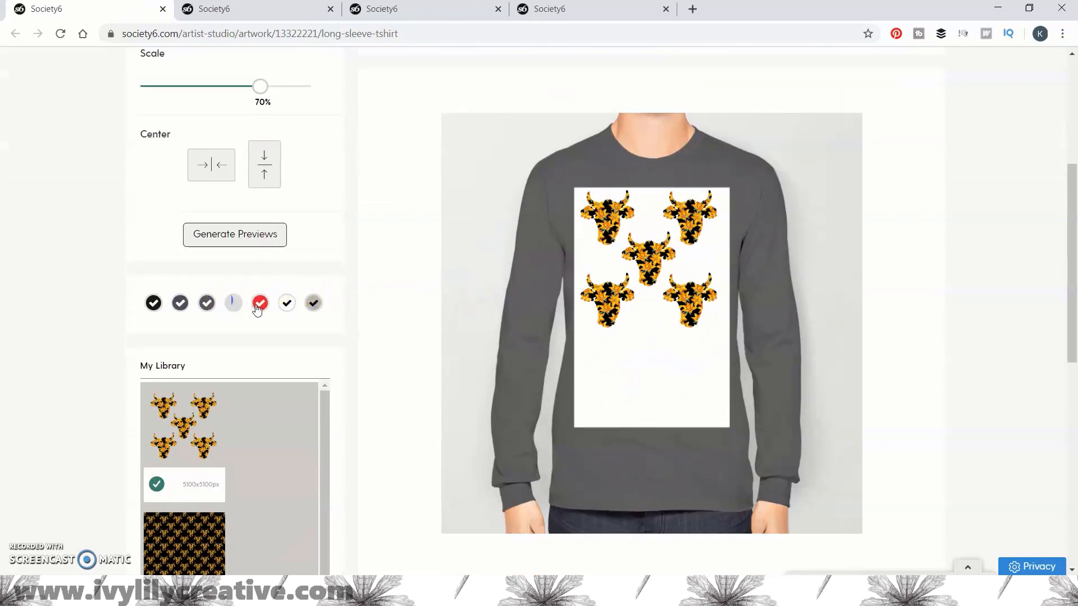
scroll(418, 323, up, 3)
click(303, 198)
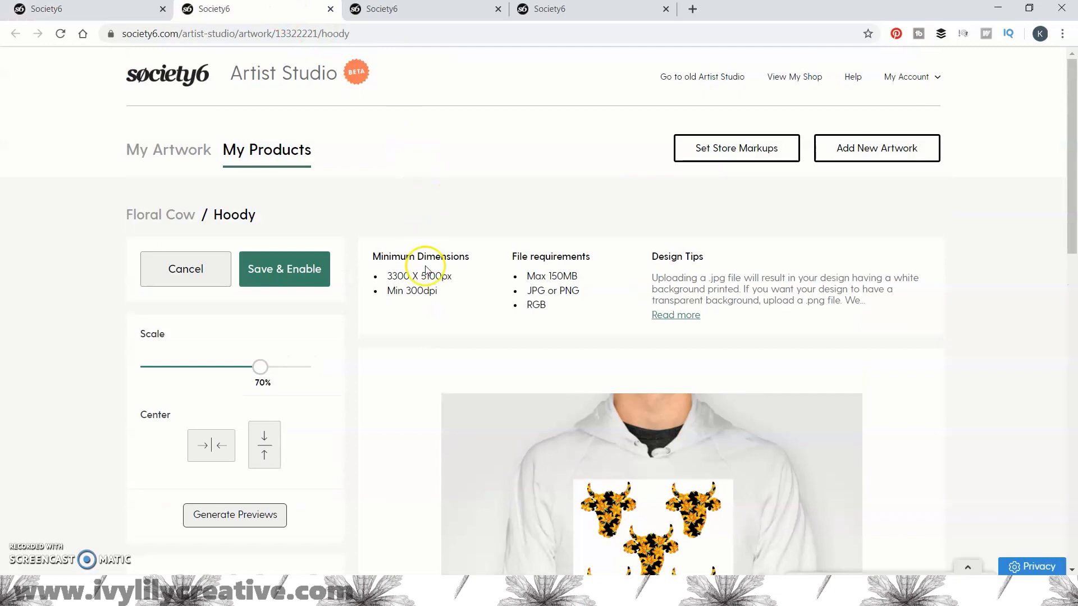
Step: Deselect the two light grey colours of the Hoody and save and enable it
scroll(421, 264, down, 5)
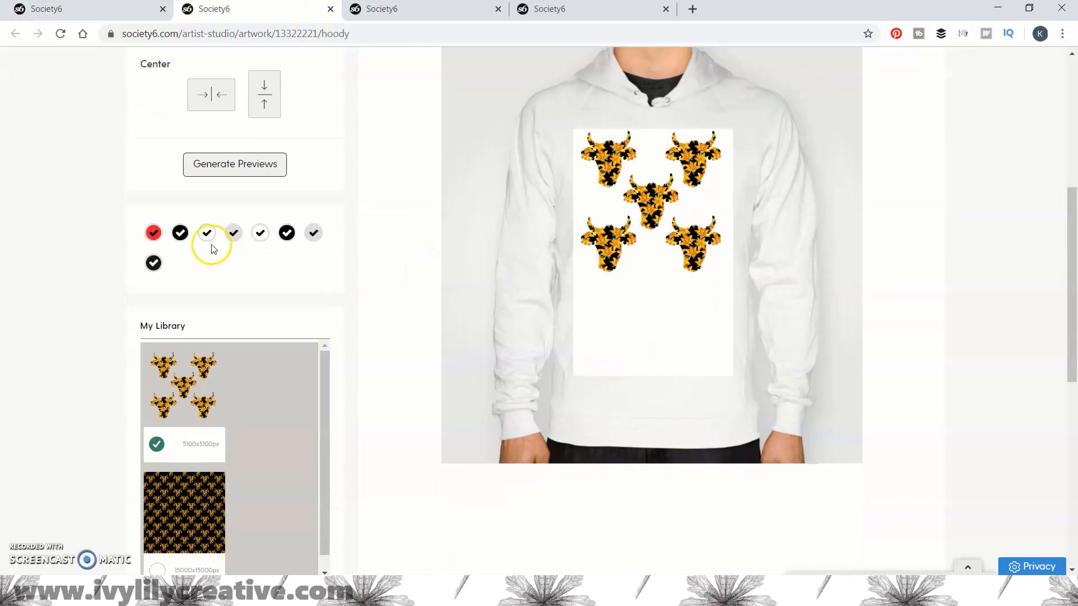
scroll(396, 298, up, 5)
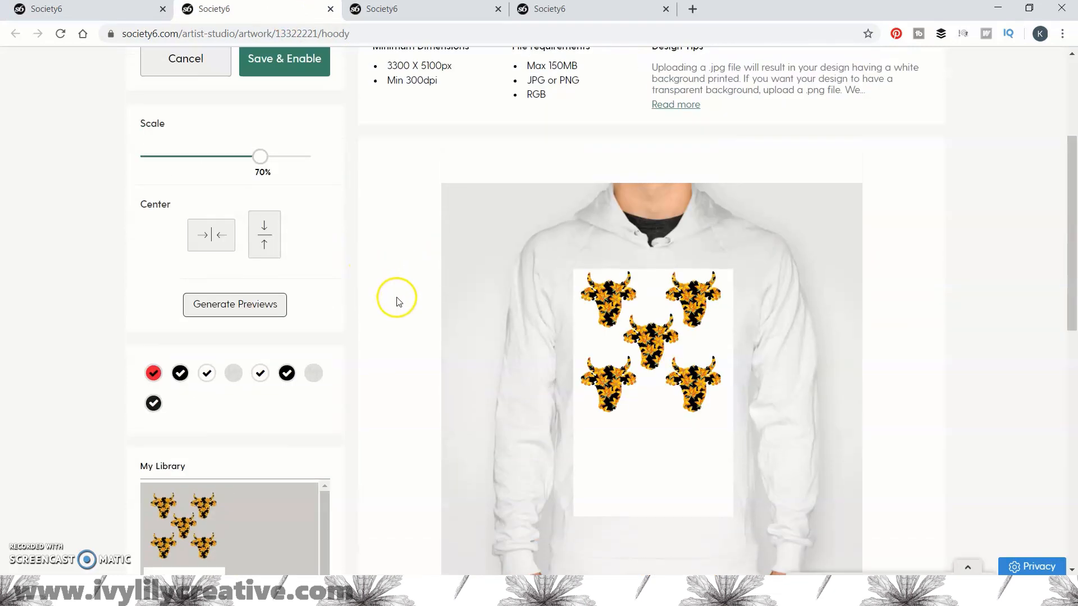
click(279, 262)
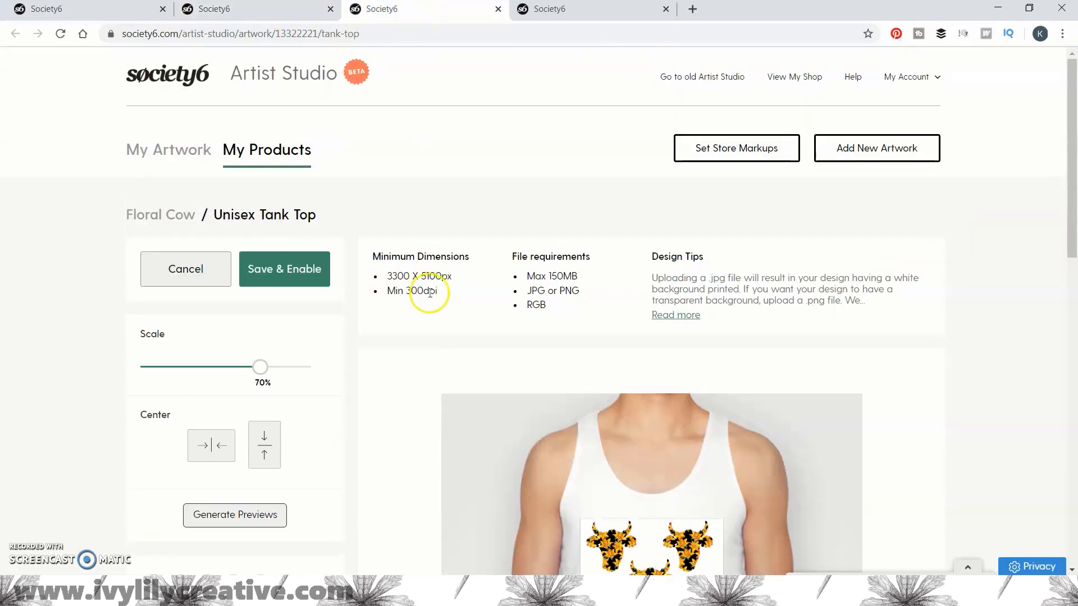
Step: Deselect the three grey colours of the Unisex Tank Top and save and enable it
scroll(424, 303, down, 5)
scroll(415, 317, down, 1)
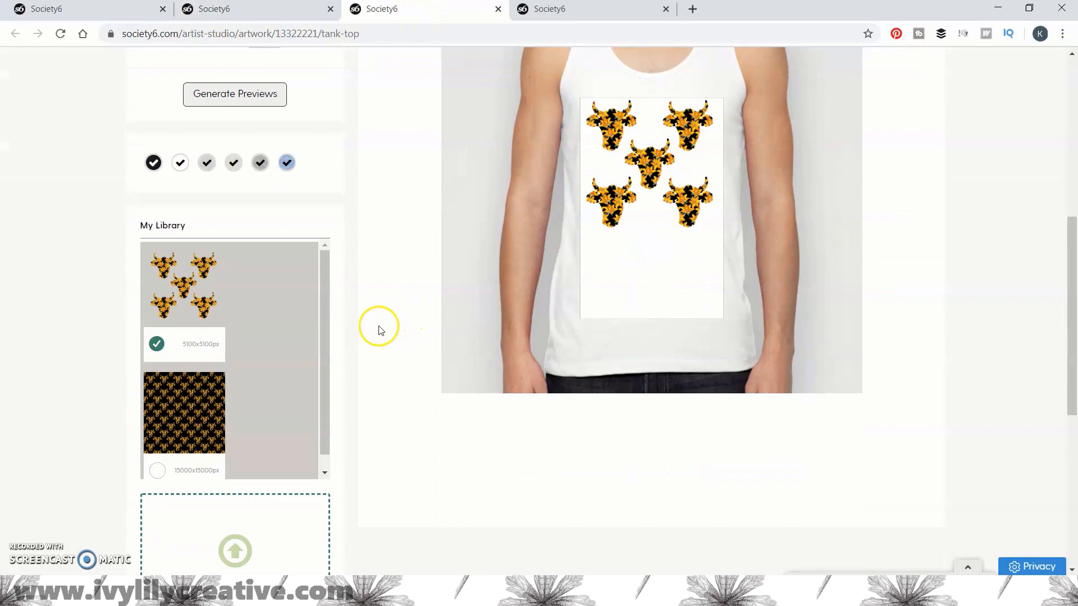
scroll(378, 325, up, 4)
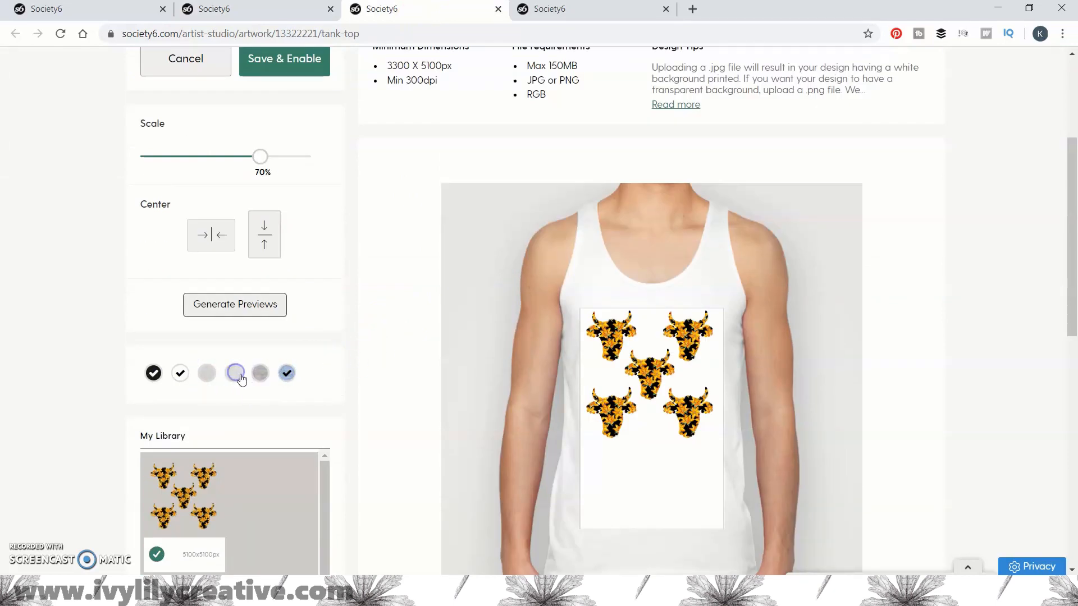
scroll(285, 375, up, 4)
click(304, 261)
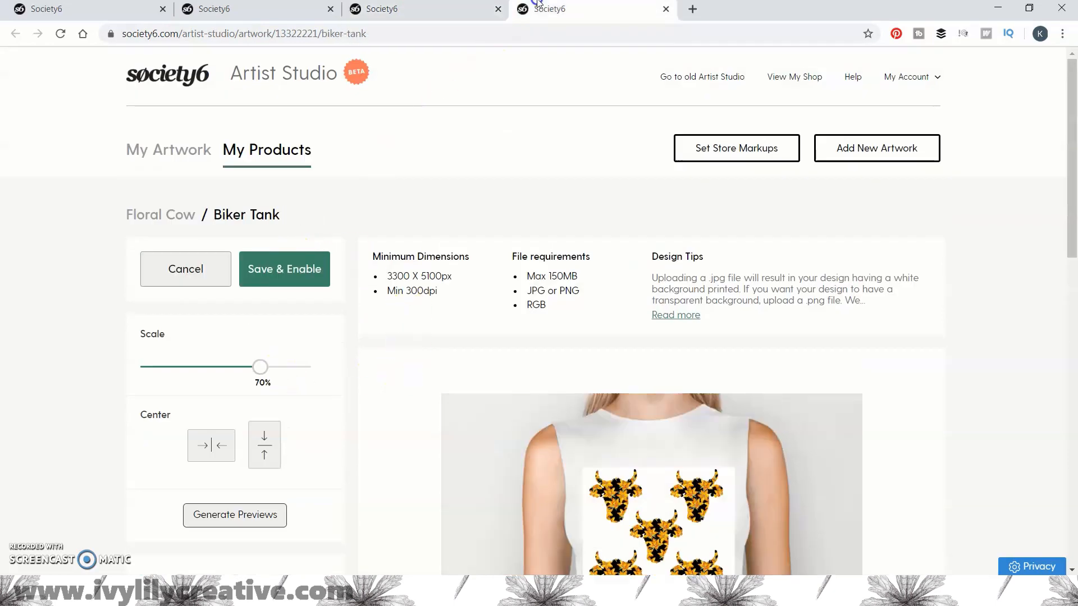
Step: Save and enable the Biker Tank in both colours, and skip applying the Long Sleeve T-shirt's positioning to more products
scroll(409, 291, down, 5)
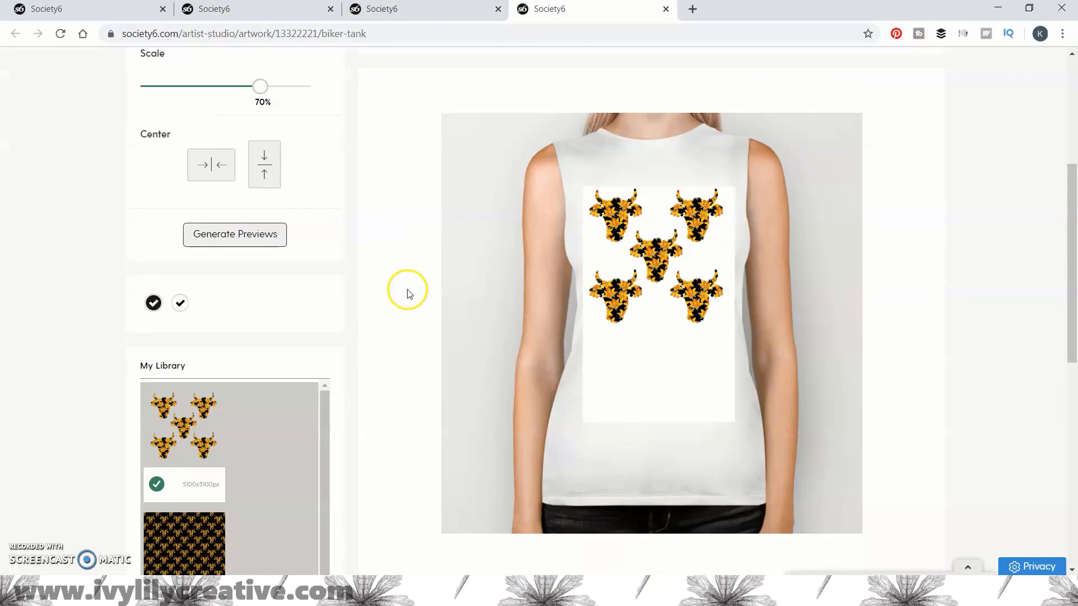
scroll(197, 296, up, 5)
click(306, 201)
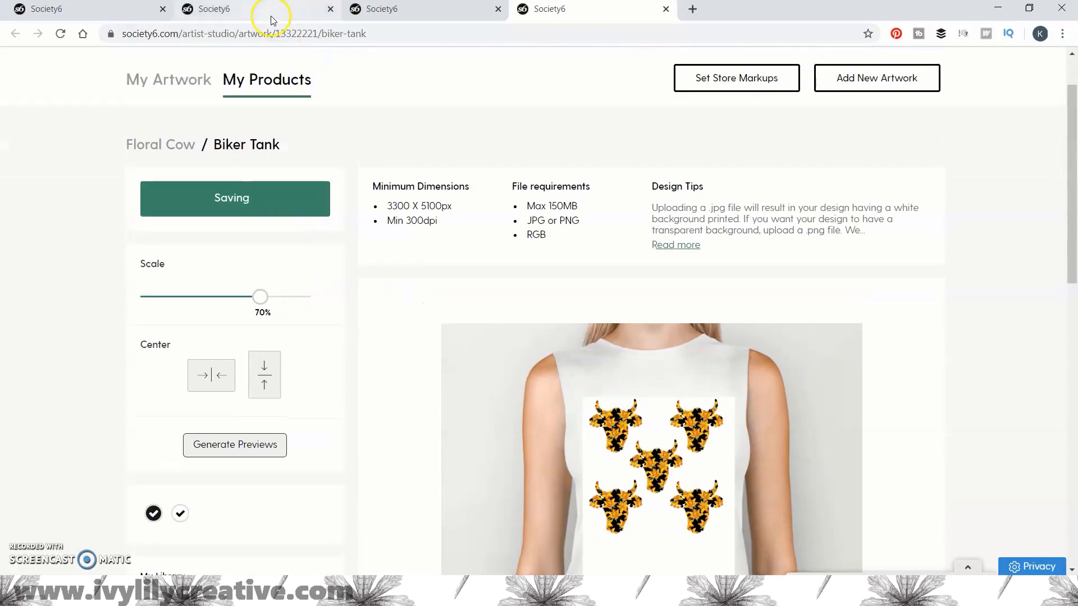
click(112, 9)
click(622, 407)
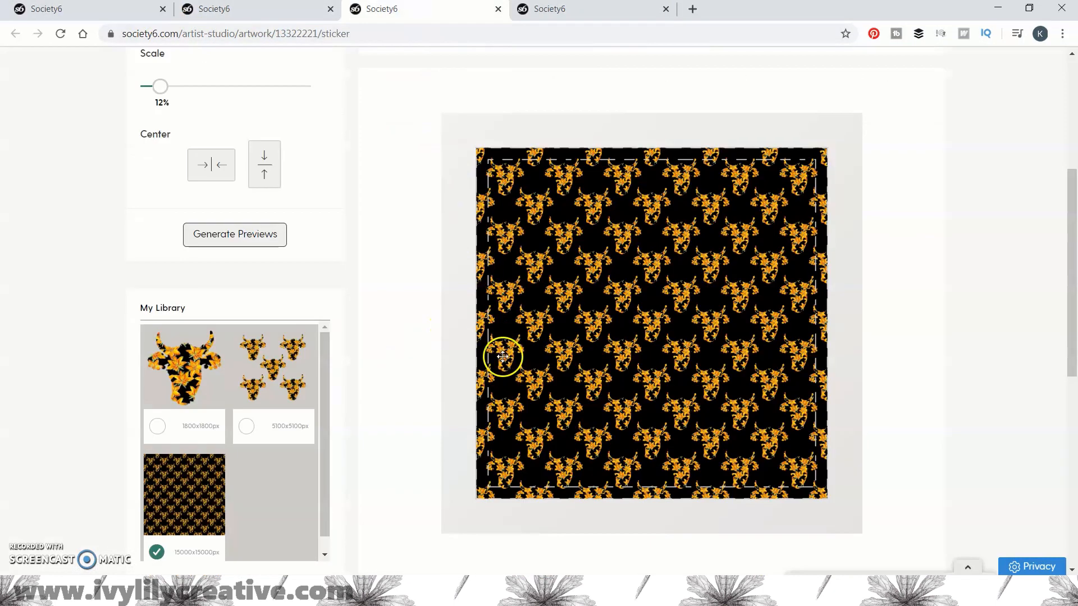
Step: Switch the Sticker to the 1800x1800px single cow head artwork, scale it to 88% and centre it vertically
scroll(501, 359, up, 4)
scroll(245, 390, down, 4)
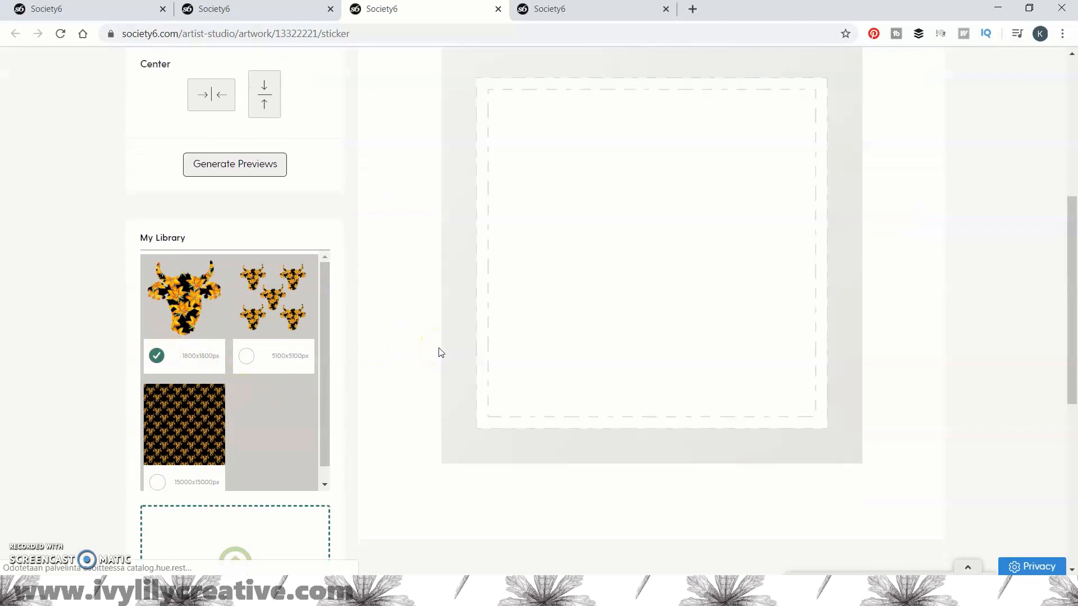
scroll(519, 284, up, 2)
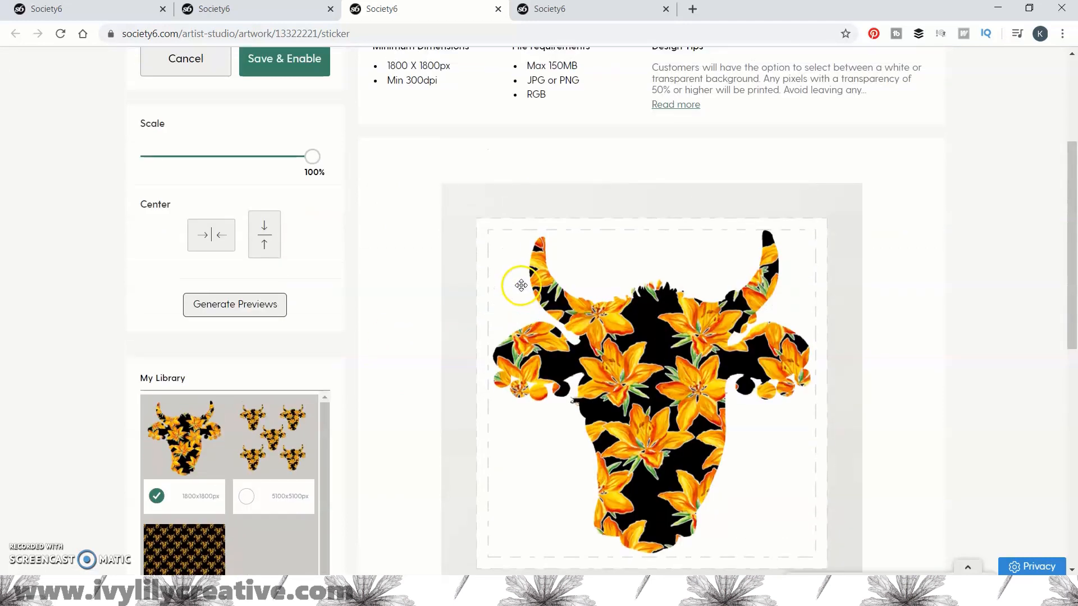
scroll(570, 290, down, 1)
click(291, 86)
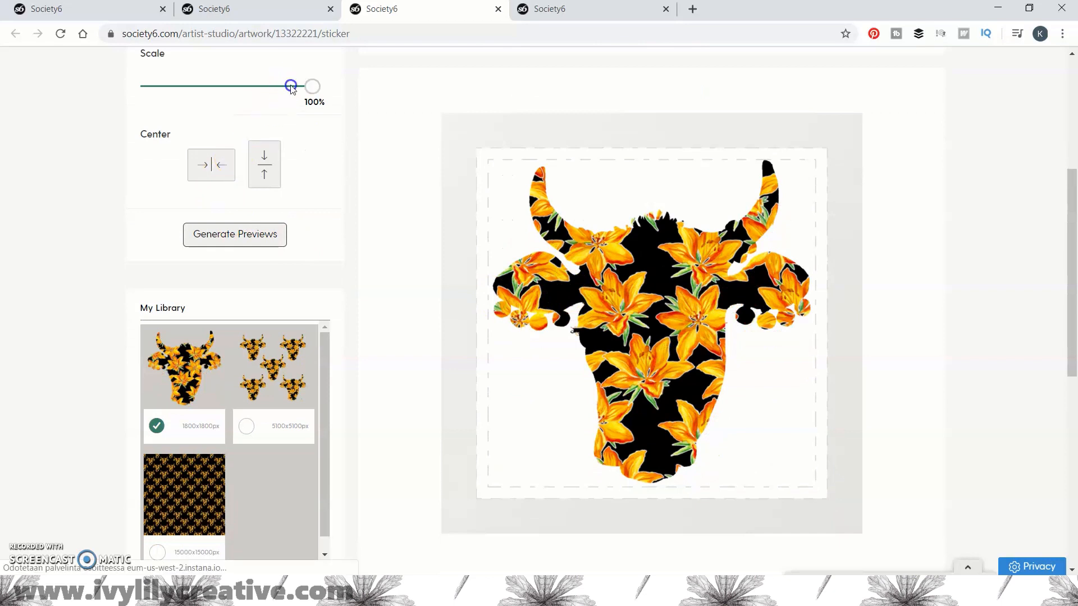
click(259, 166)
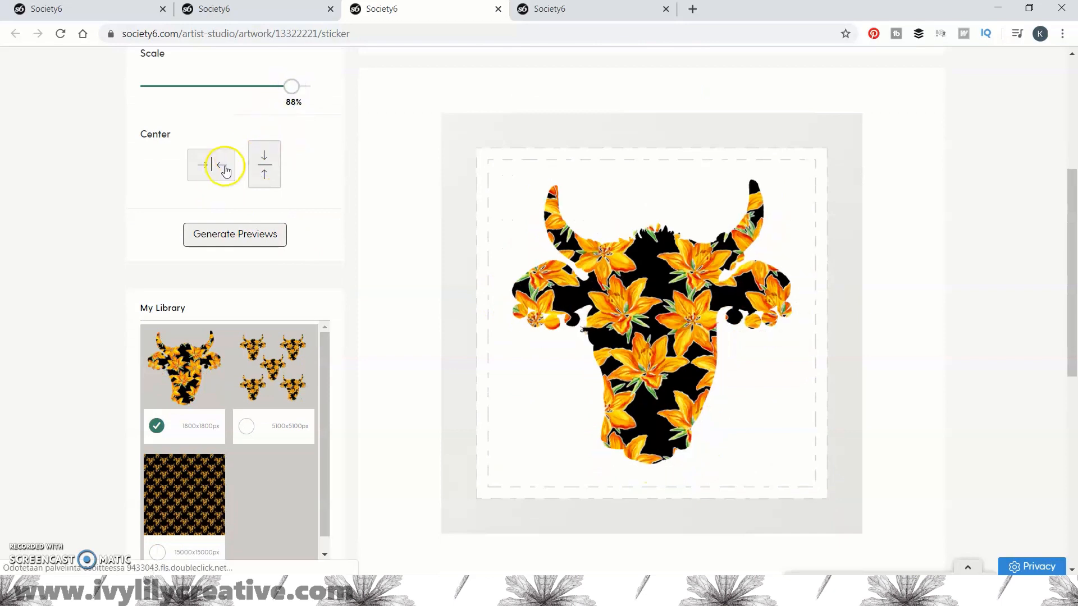
Step: Save and enable the Sticker
scroll(400, 200, down, 4)
scroll(399, 207, up, 6)
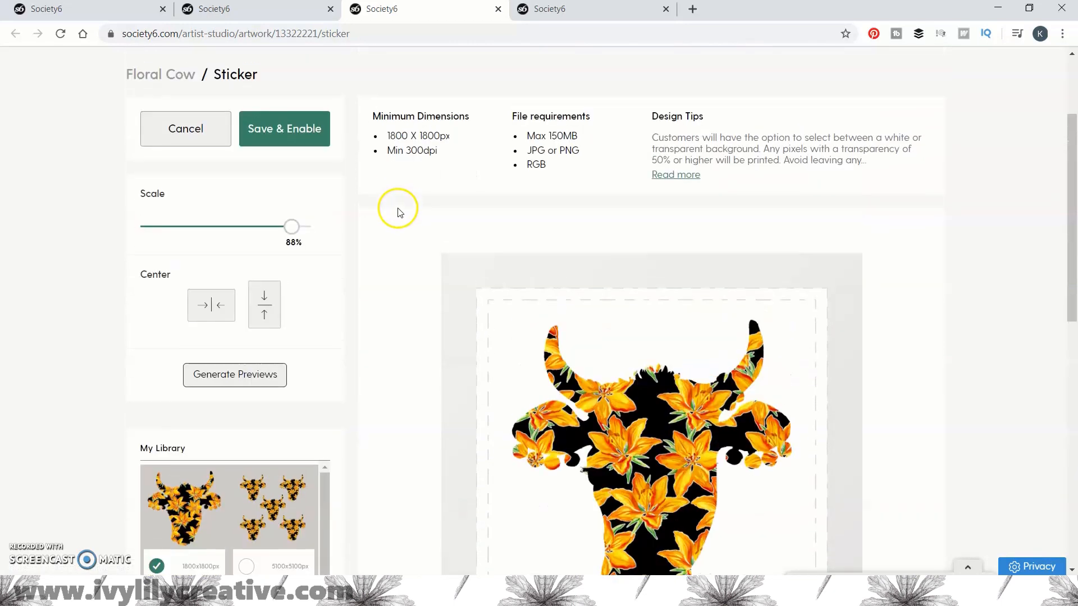
click(324, 144)
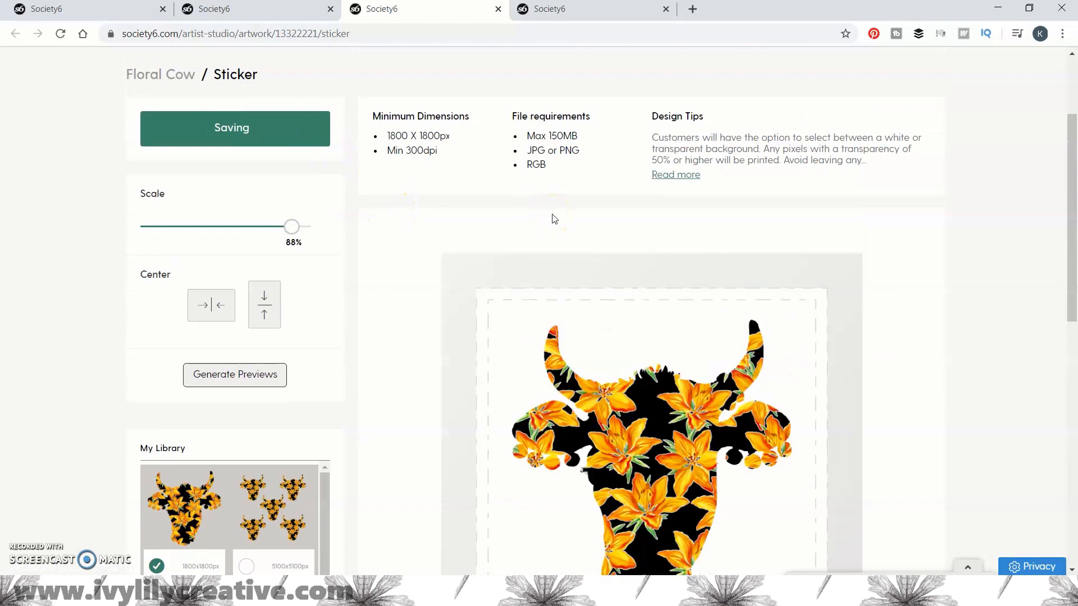
click(261, 350)
click(715, 388)
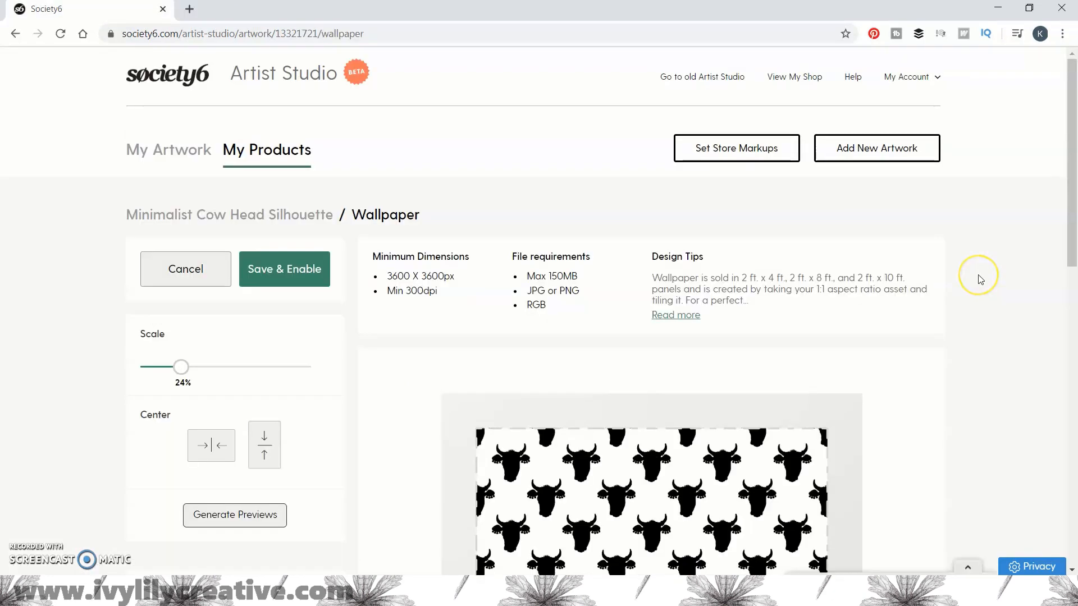
Step: Read the full design tips for the Minimalist Cow Head Silhouette Wallpaper and generate its product preview
scroll(978, 279, down, 3)
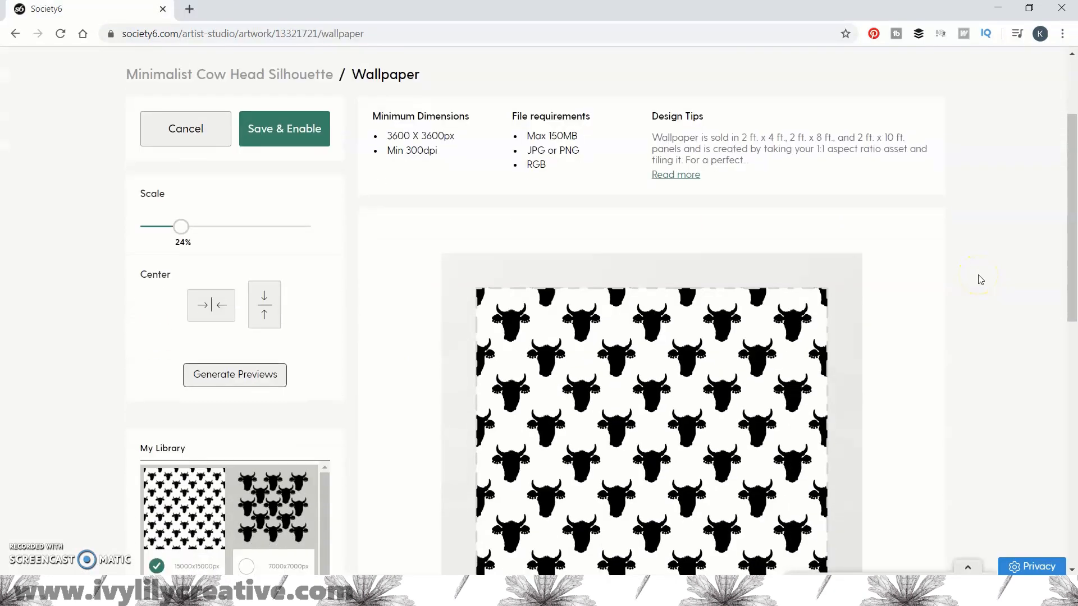
scroll(981, 279, down, 4)
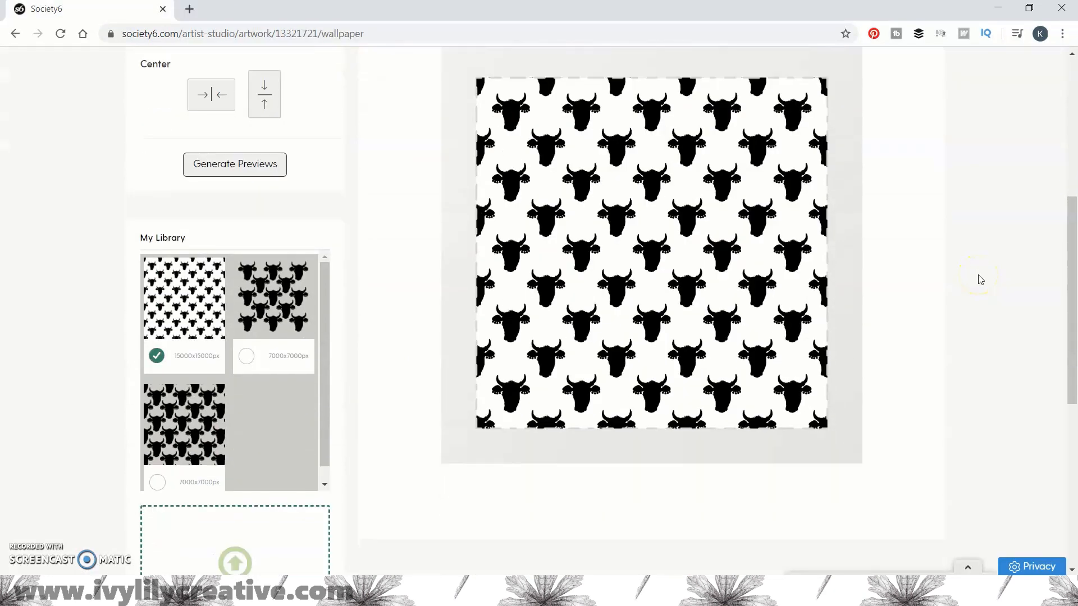
scroll(981, 279, up, 5)
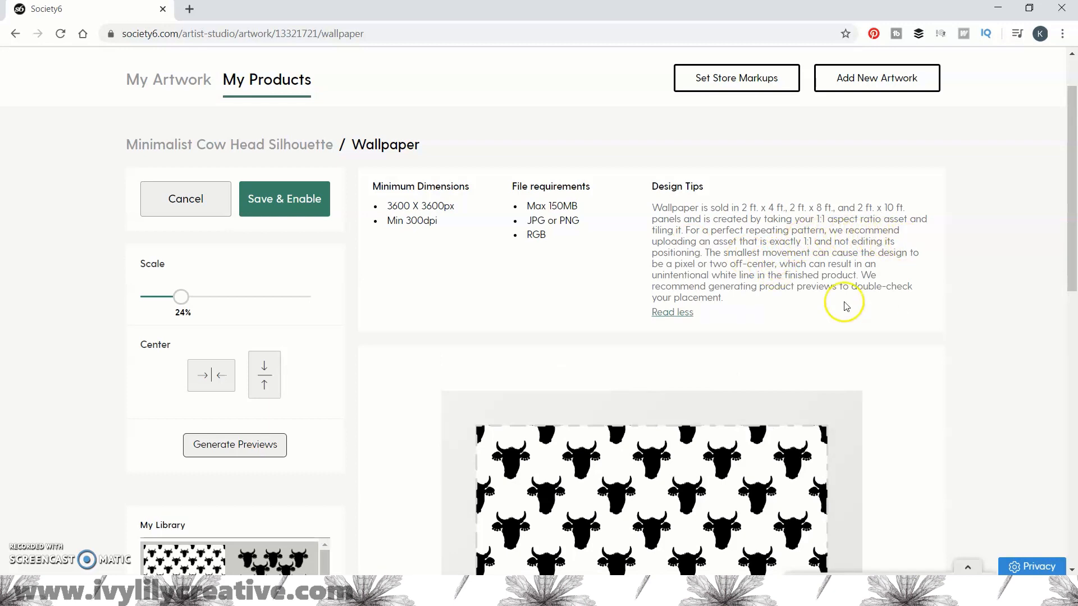
scroll(337, 371, down, 1)
click(227, 376)
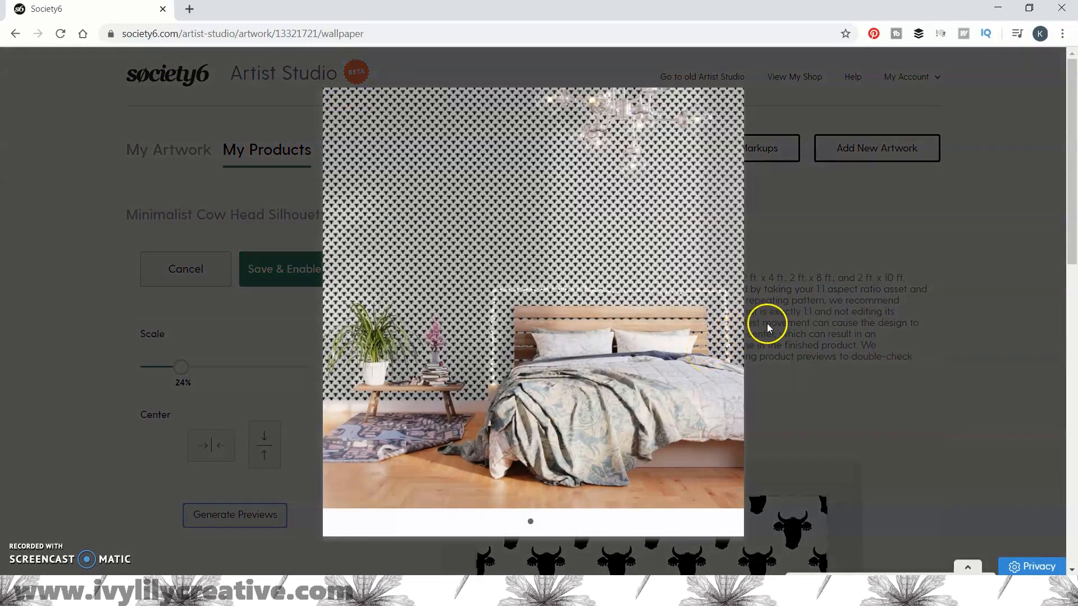
click(911, 333)
Step: Save and enable the Wallpaper of the Minimalist Cow Head Silhouette artwork
scroll(968, 385, down, 7)
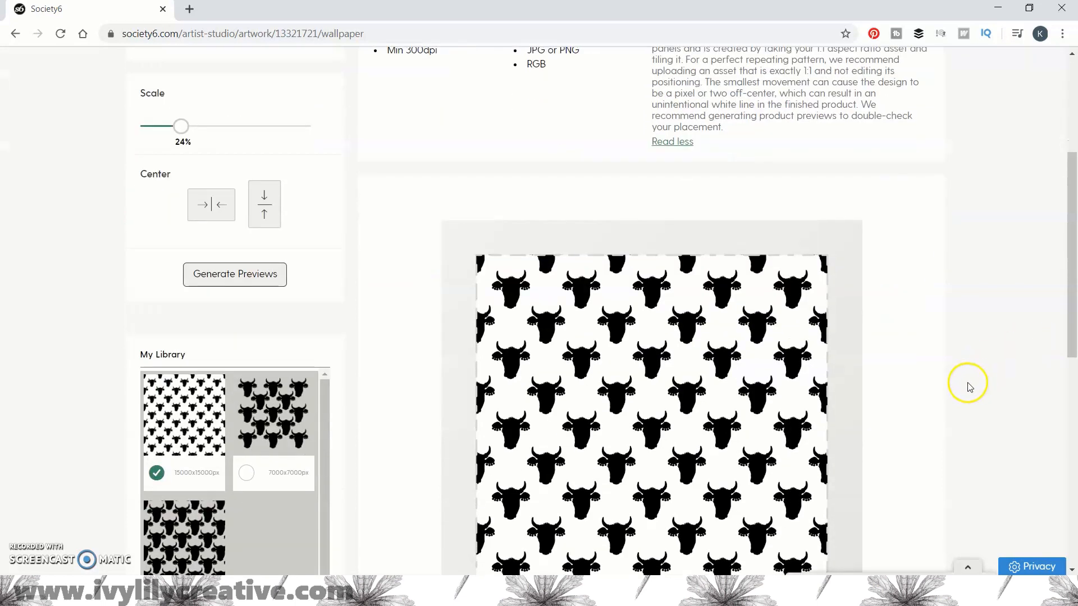
scroll(958, 390, up, 6)
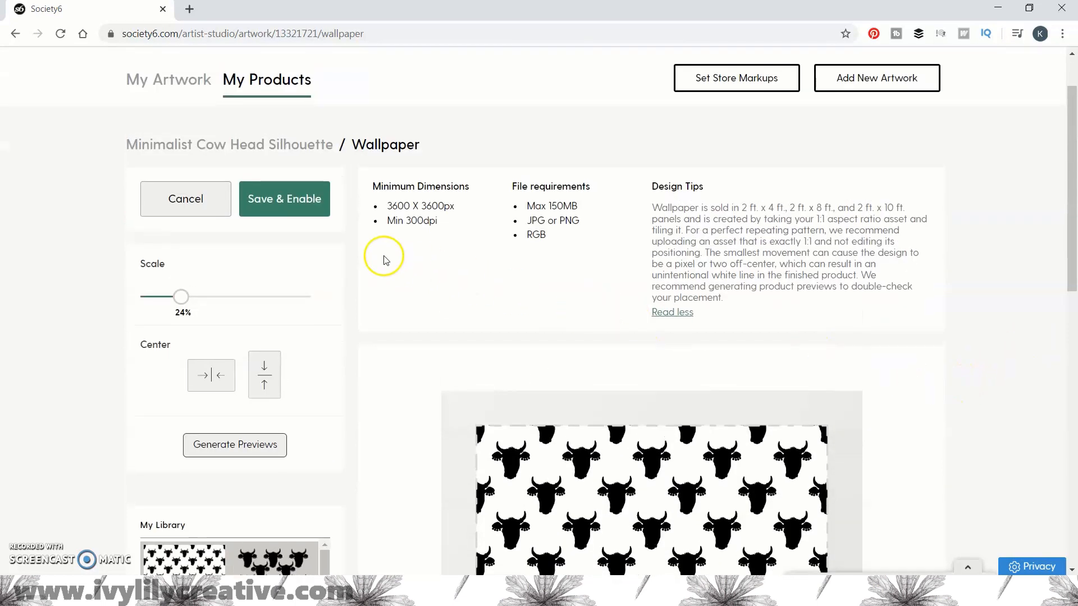
click(304, 211)
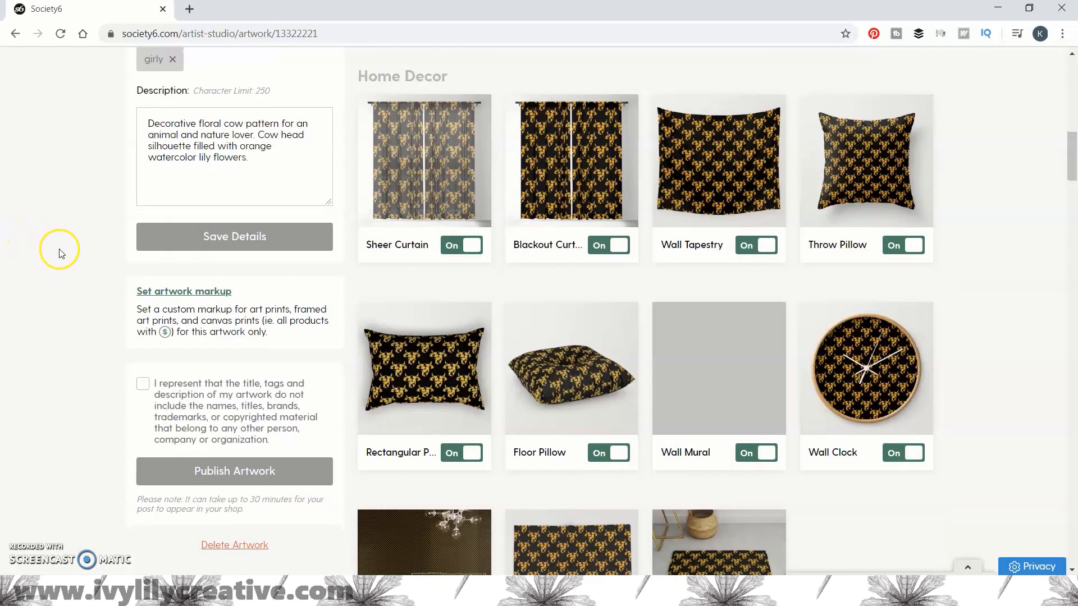
Step: Accept the copyright and trademark statement for the Floral Cow artwork and publish it
scroll(156, 267, down, 3)
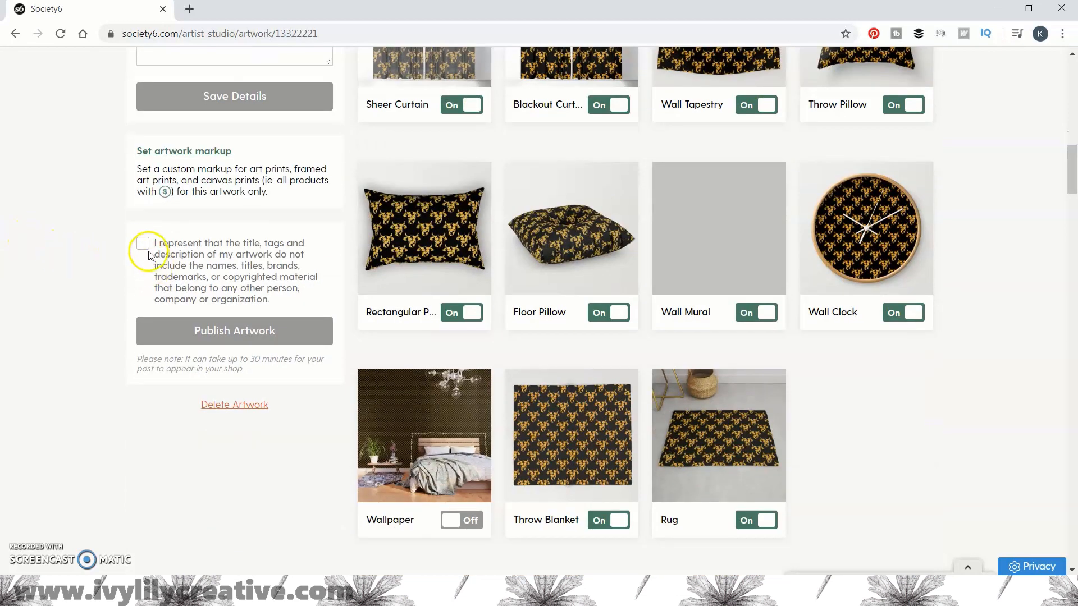
click(147, 252)
click(282, 330)
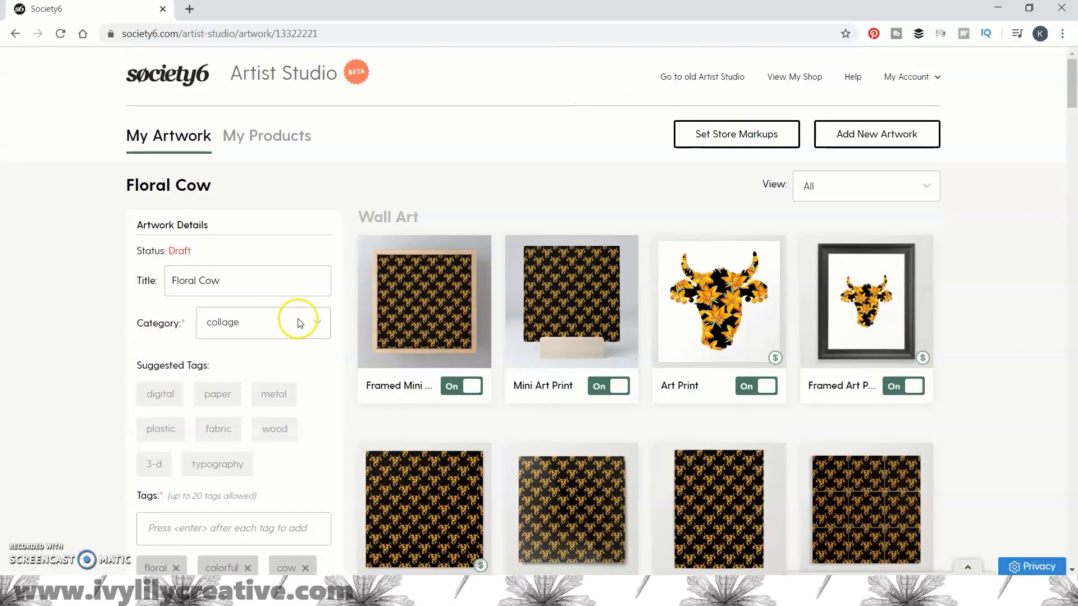
Step: Look through the published artworks in both the grid and the list view, ending in the grid view
scroll(895, 260, down, 5)
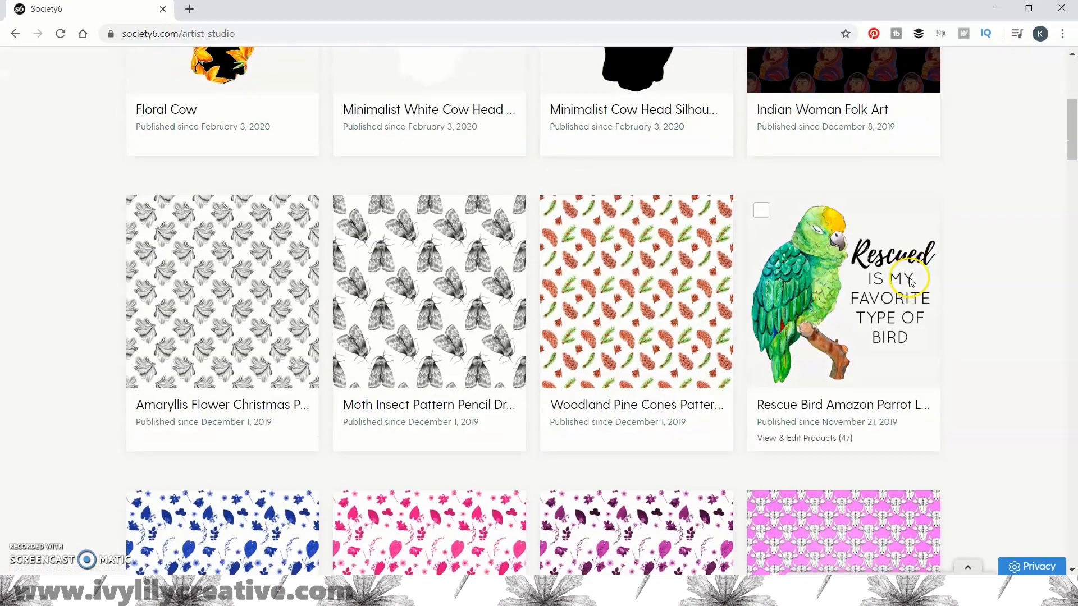
scroll(993, 303, down, 15)
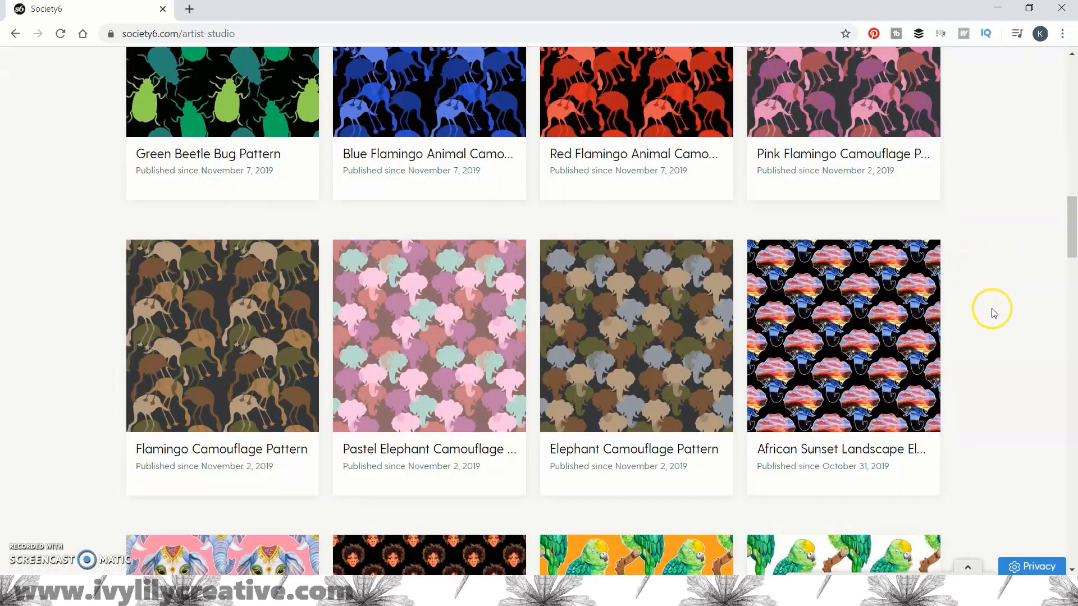
scroll(992, 313, up, 20)
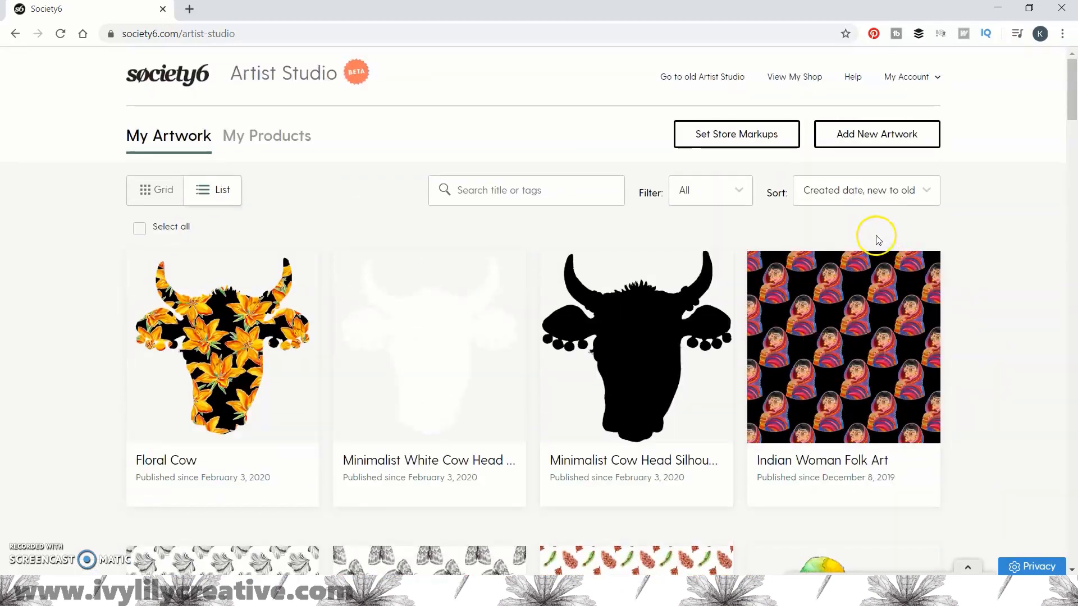
click(228, 199)
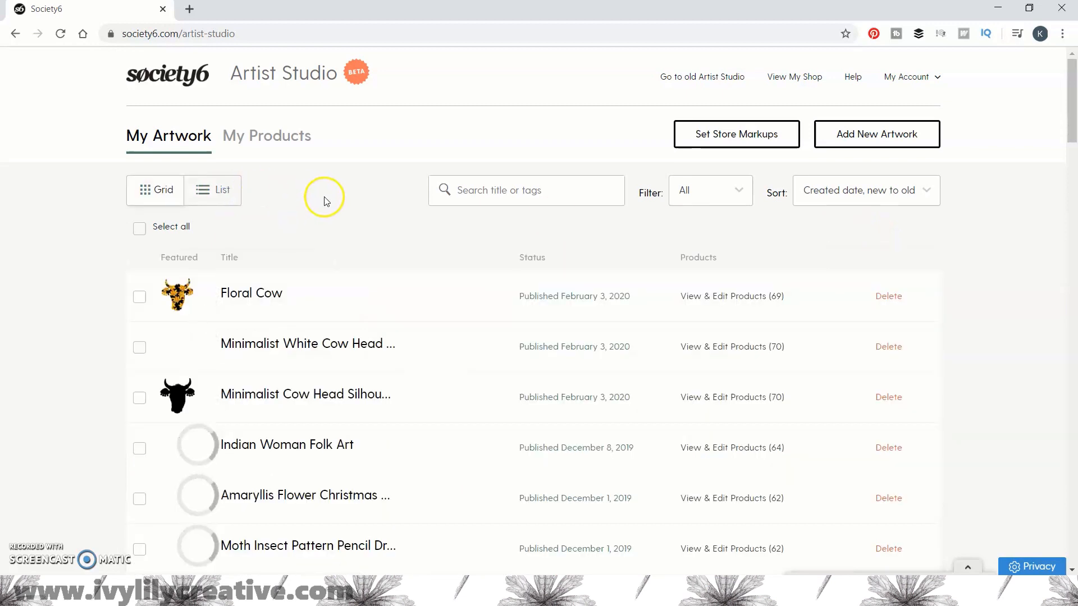
scroll(1042, 317, down, 1)
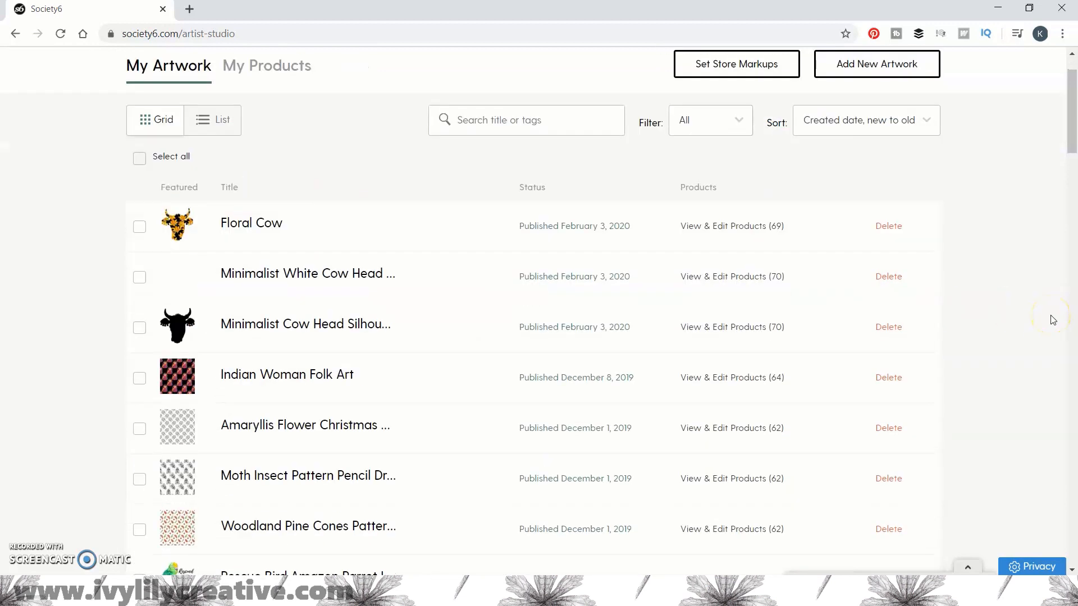
scroll(1051, 319, down, 7)
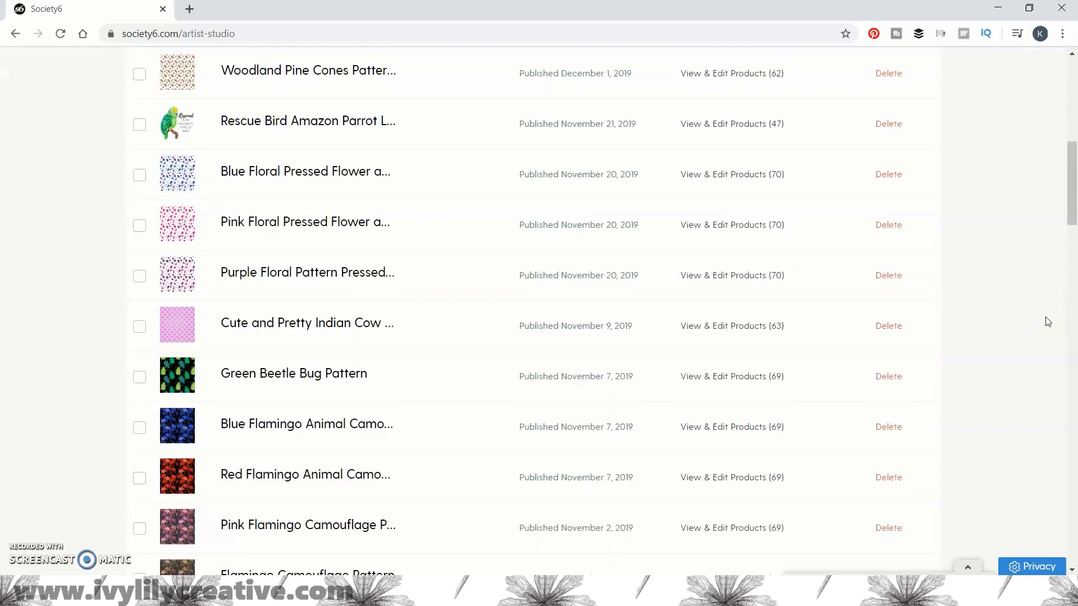
scroll(1048, 321, up, 8)
click(163, 192)
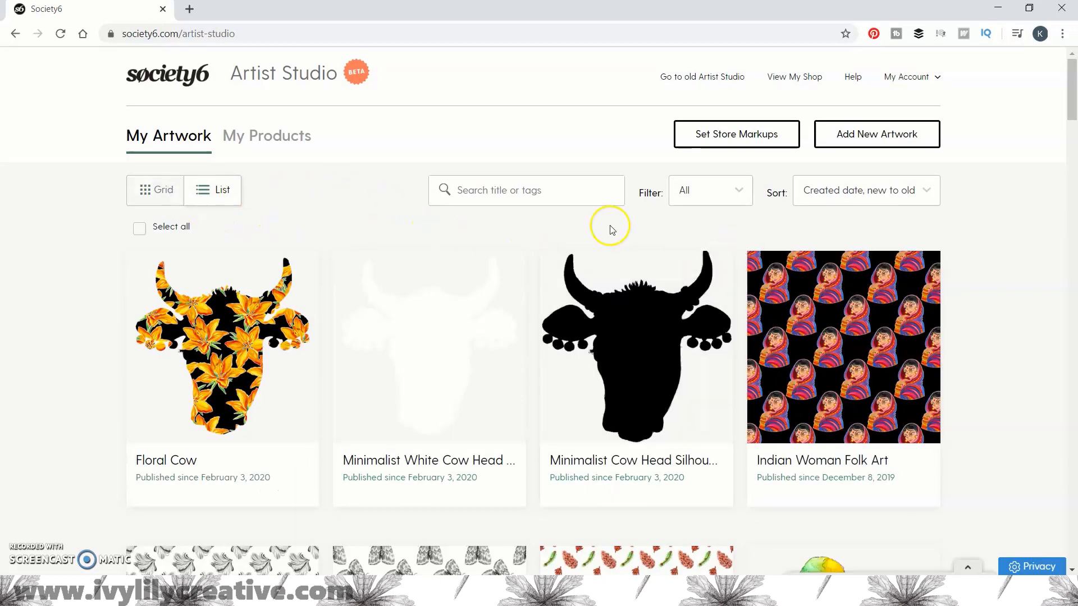
Step: Browse the product types of the shop, open Throw Pillows and look through the enabled designs
click(270, 138)
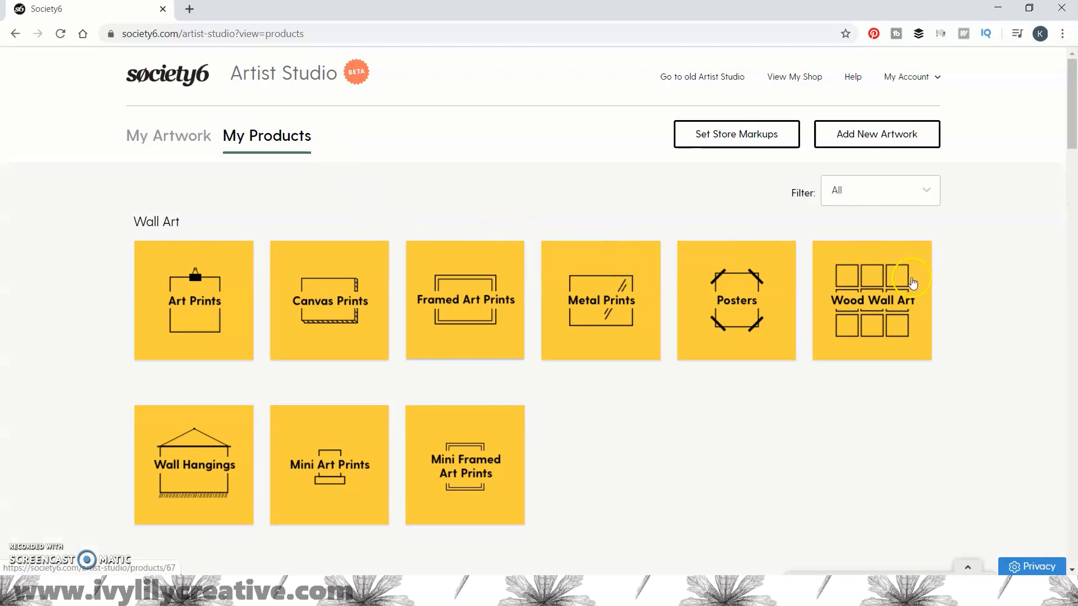
scroll(913, 282, down, 7)
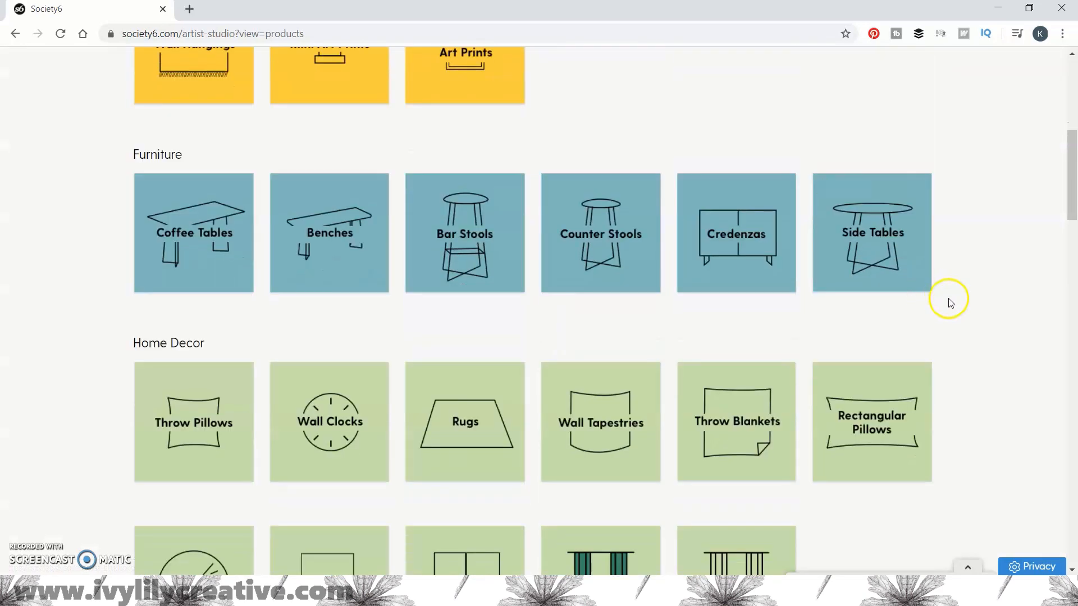
scroll(951, 303, down, 2)
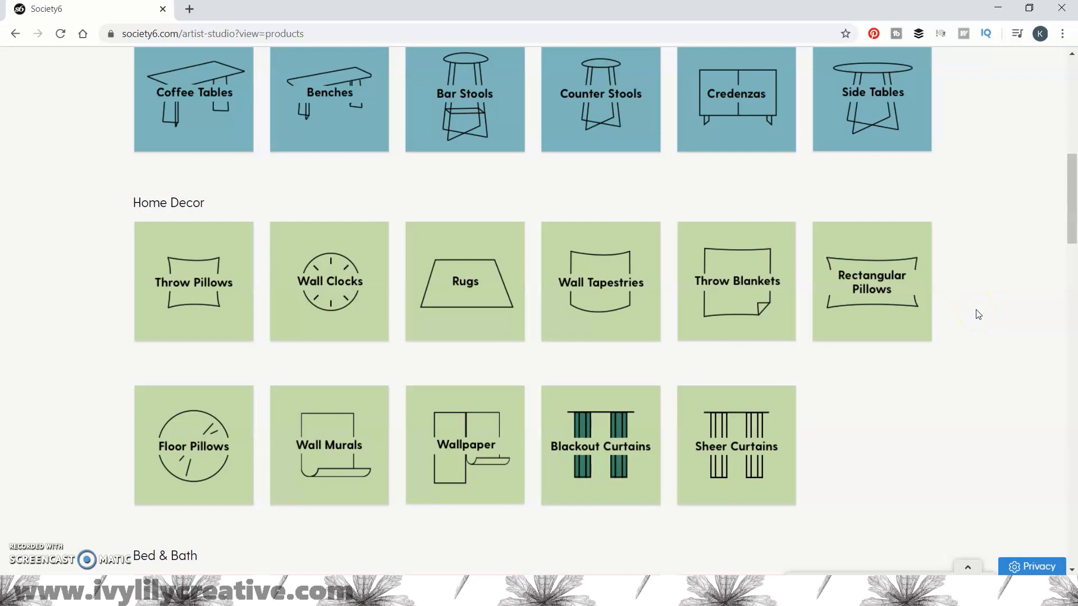
scroll(975, 313, down, 2)
click(301, 234)
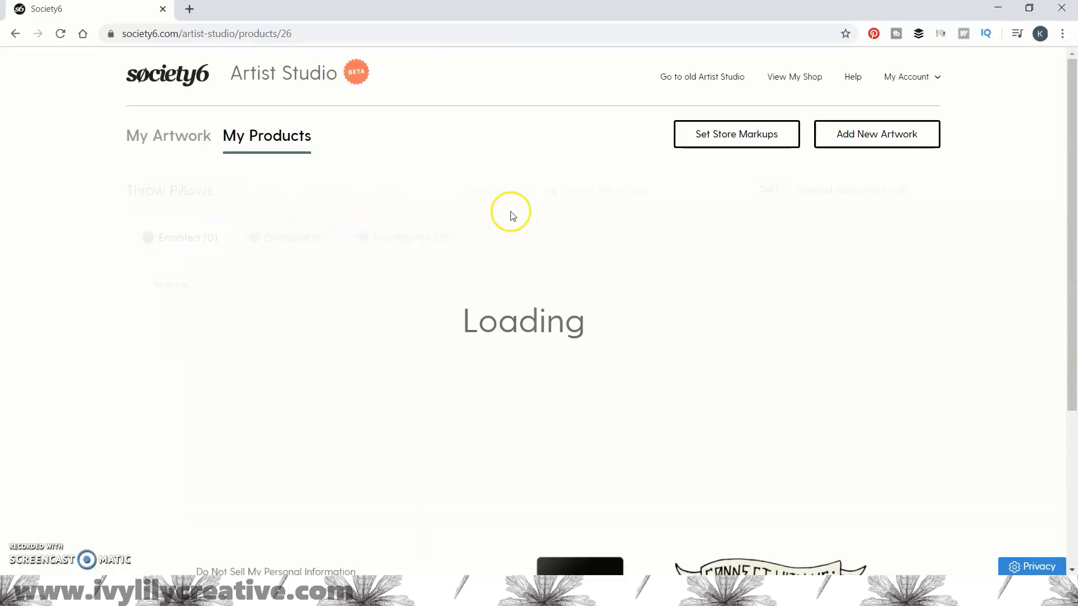
scroll(969, 252, down, 8)
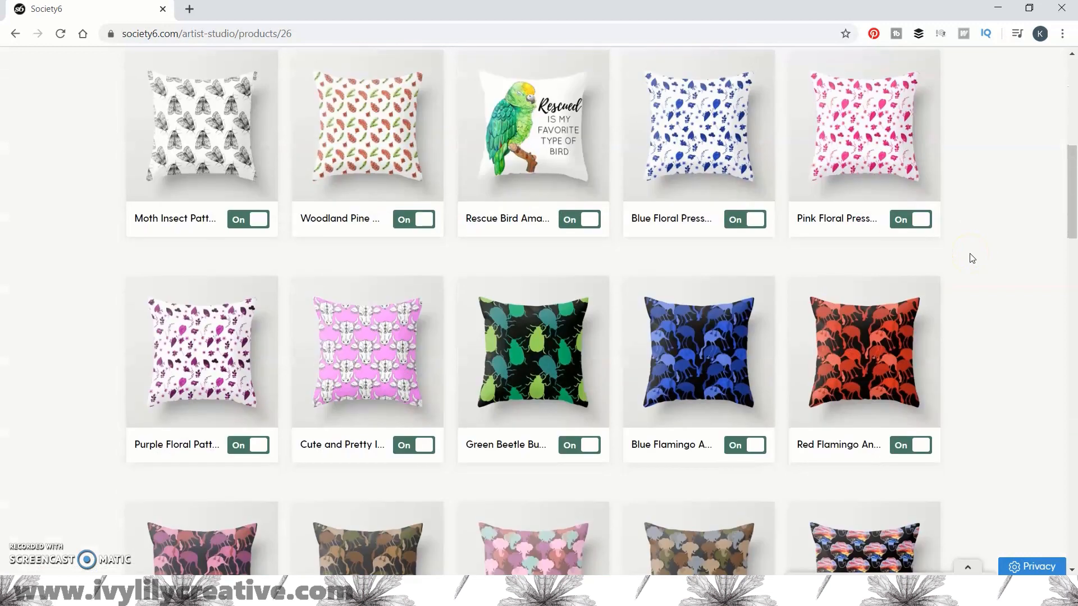
scroll(972, 258, up, 7)
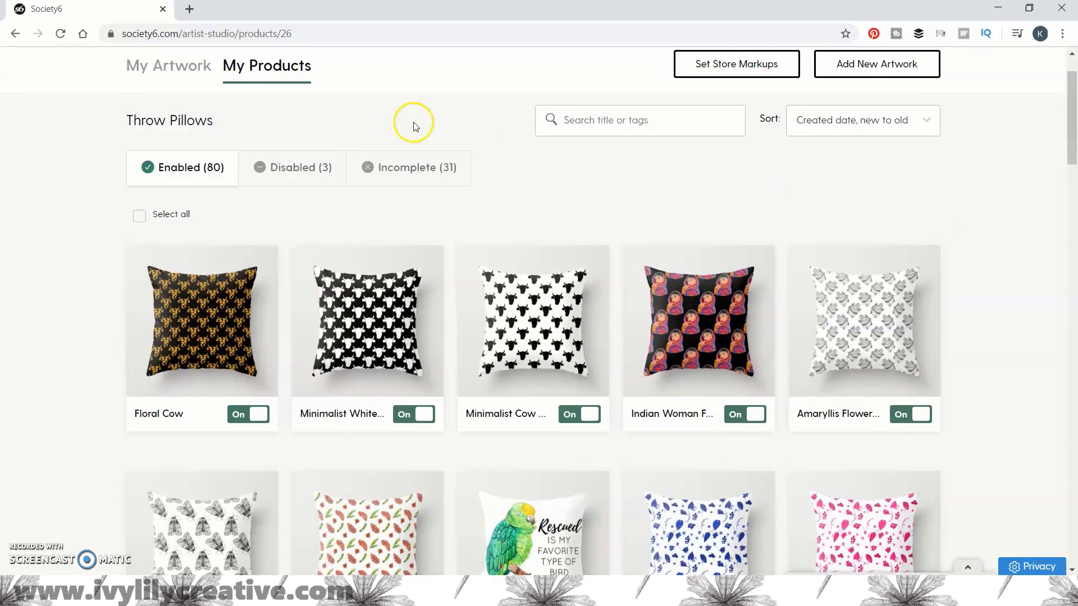
Step: Check the disabled and incomplete Throw Pillows designs, and return to the enabled ones
click(306, 167)
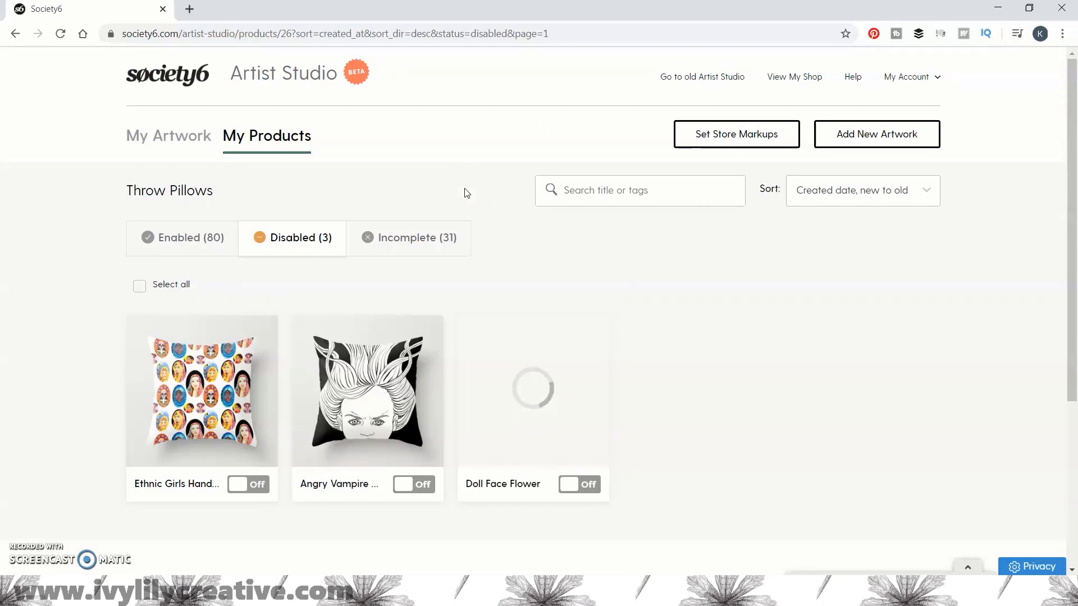
click(422, 240)
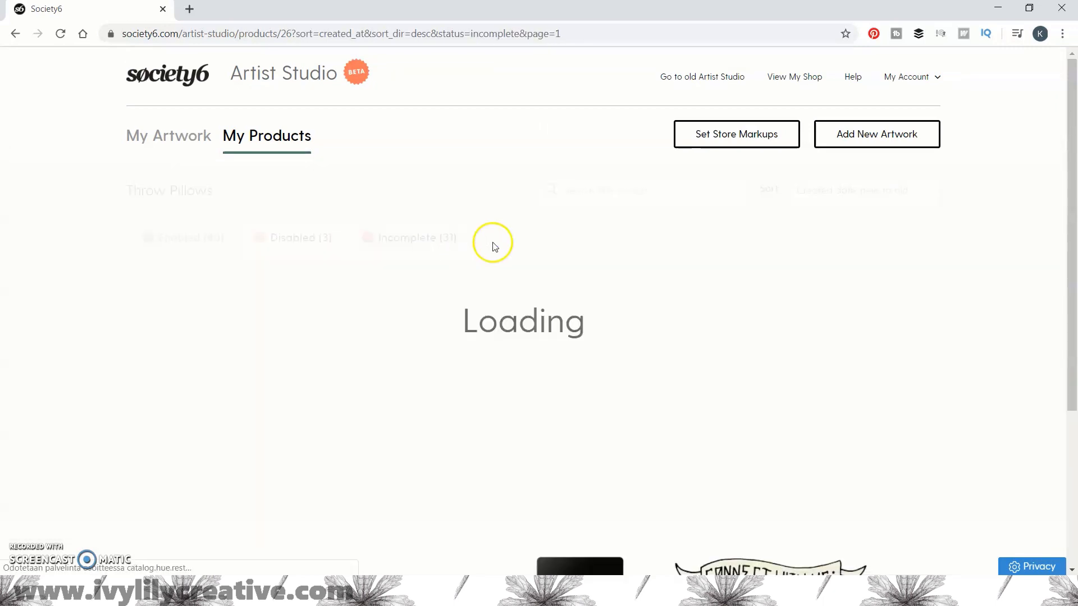
scroll(926, 231, down, 8)
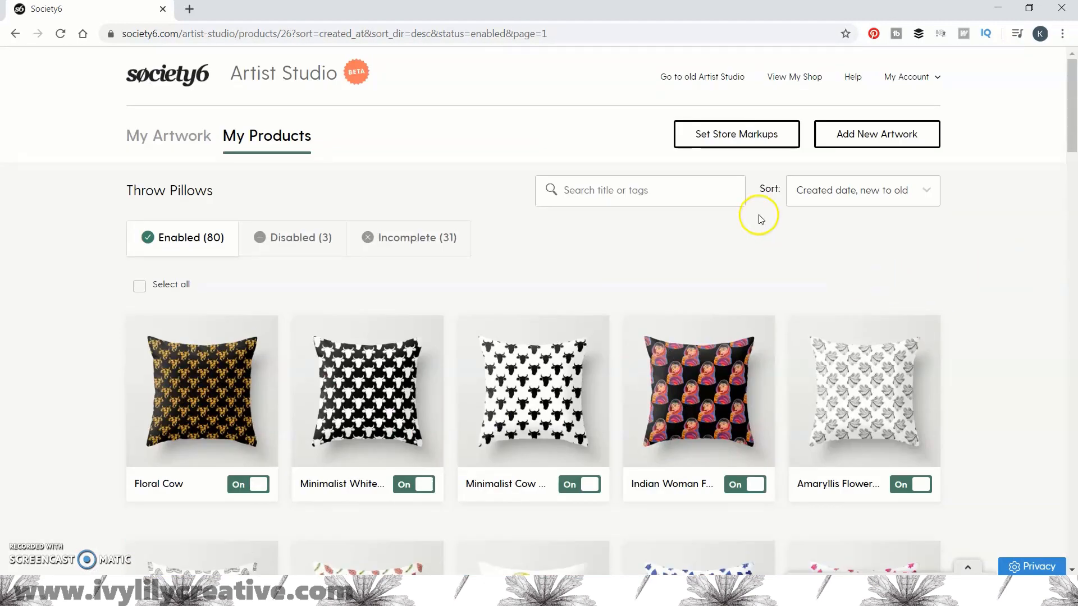
Step: Review the store's default markup percentages for art prints, framed art prints and canvas prints
click(742, 135)
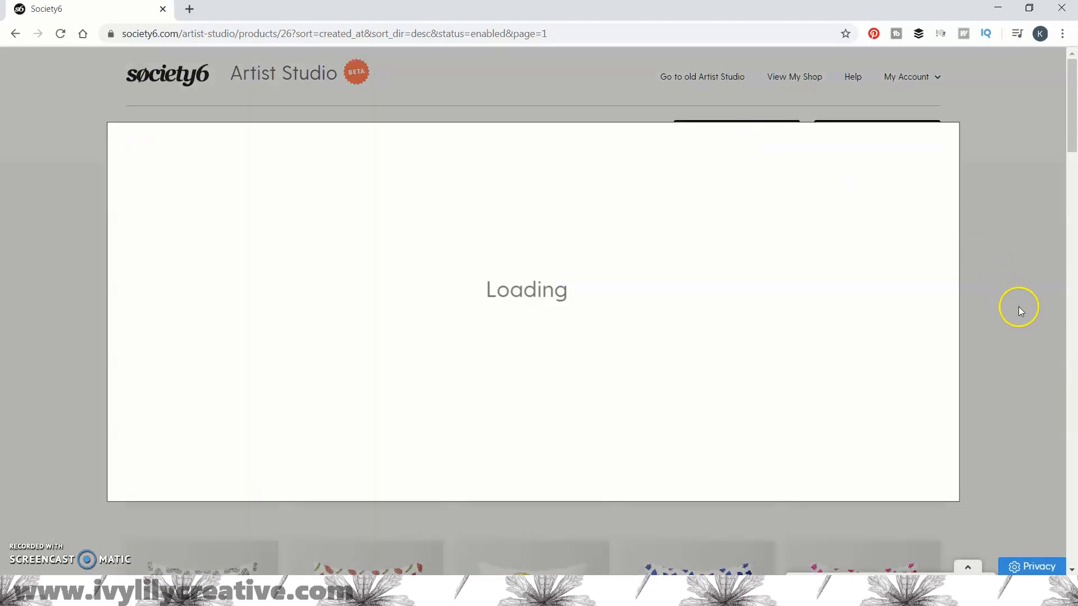
scroll(897, 331, down, 5)
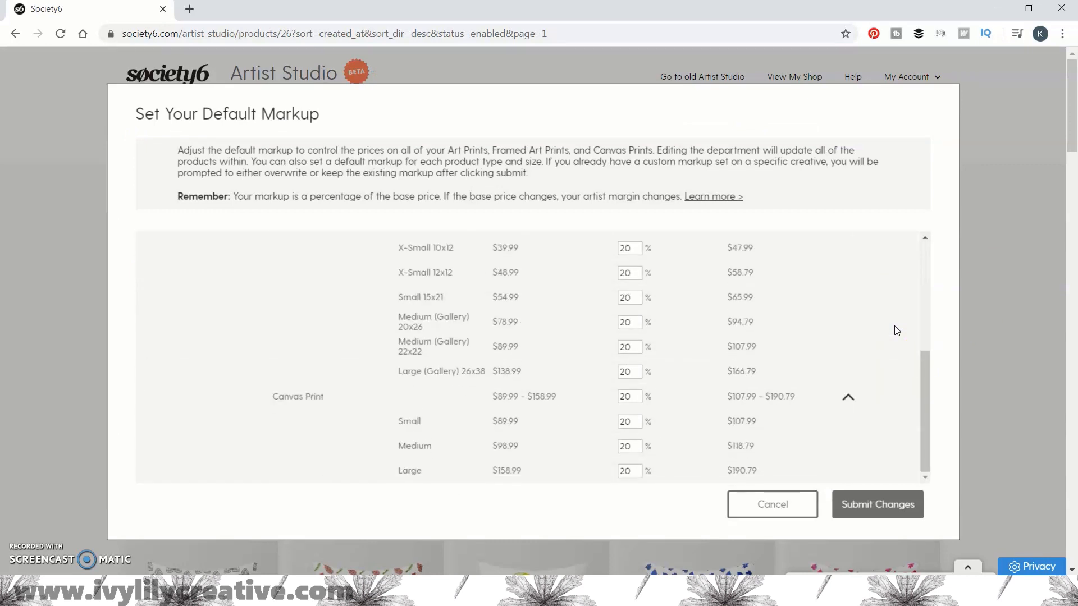
scroll(897, 331, up, 5)
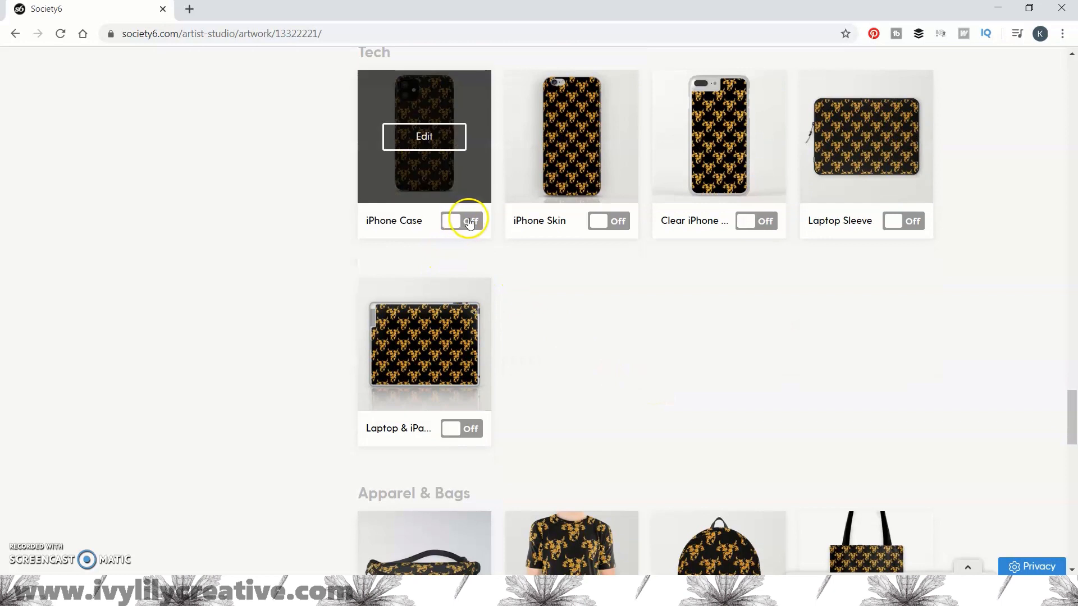
Step: Enable the iPhone Case, iPhone Skin, Laptop Sleeve and Laptop & iPad Skin among the Tech products
click(467, 222)
click(618, 221)
click(914, 220)
click(467, 429)
scroll(640, 371, down, 4)
scroll(774, 301, up, 4)
click(905, 221)
Step: Enable the Fanny Pack, All Over Graphic Tee, Backpack and Tote Bag in Apparel & Bags
scroll(411, 228, down, 5)
scroll(412, 228, down, 2)
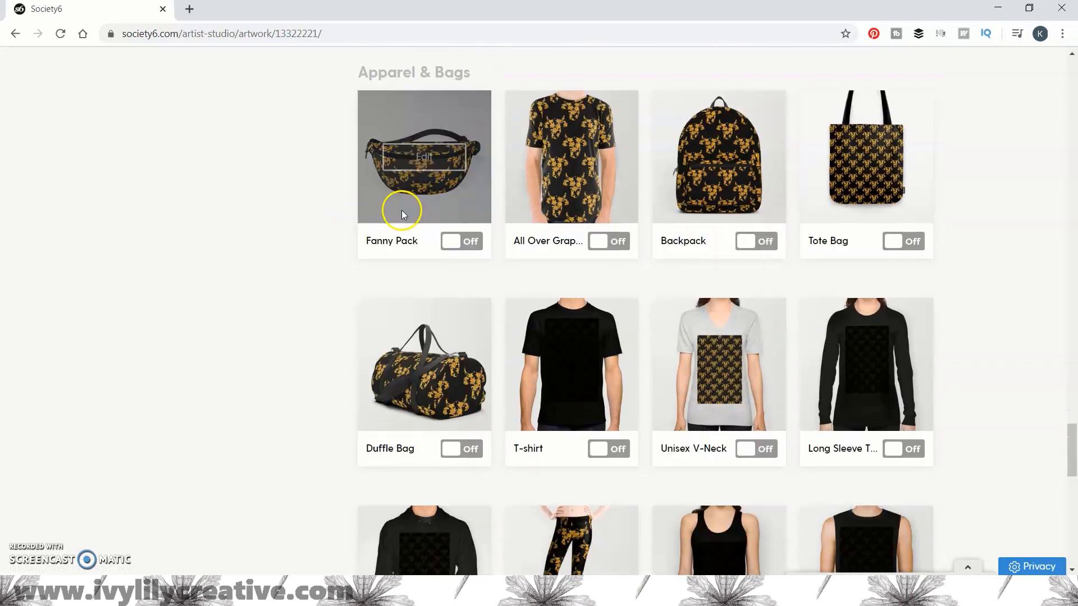
click(449, 242)
click(609, 241)
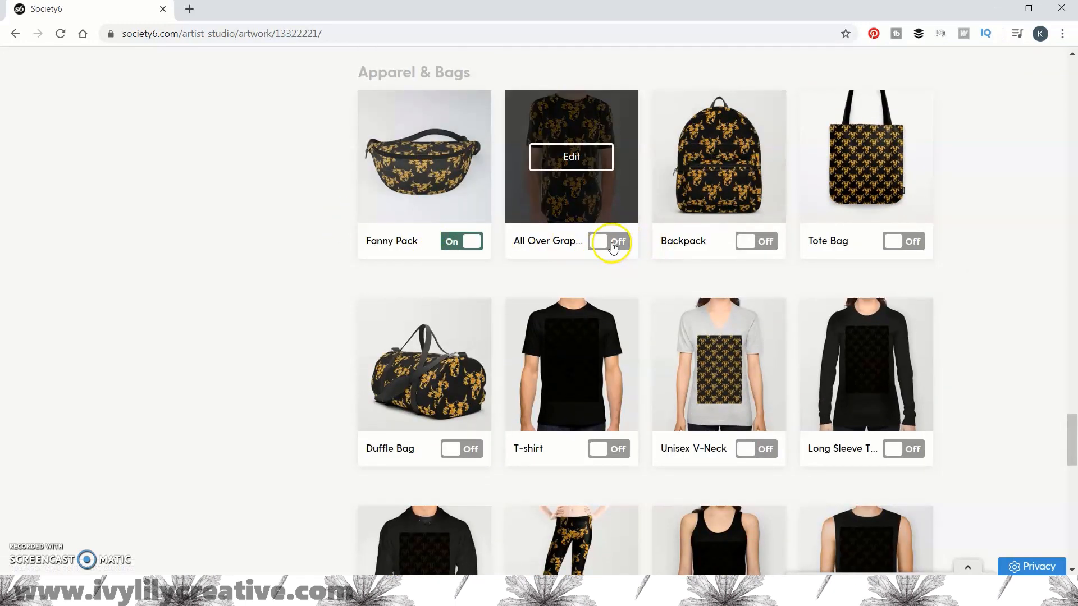
click(753, 240)
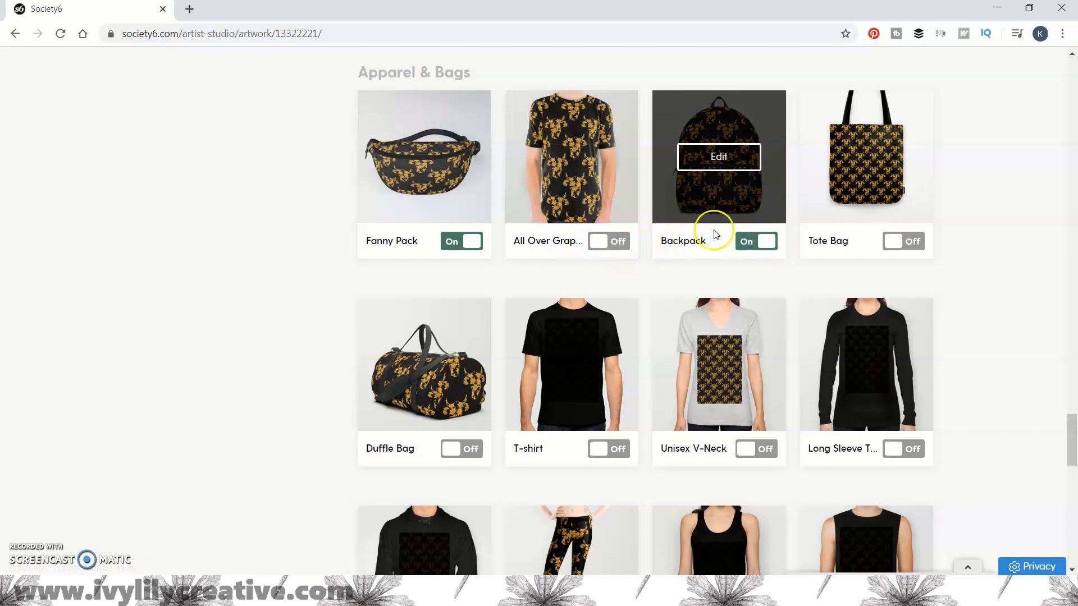
click(901, 242)
click(618, 242)
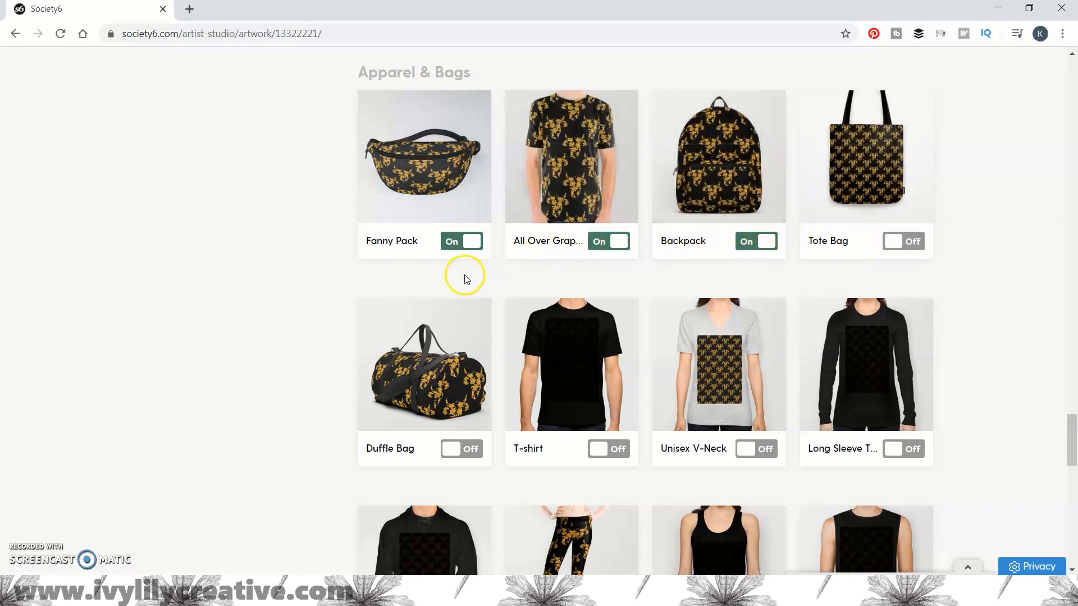
Step: Enable the Duffle Bag and the Leggings in Apparel & Bags
scroll(350, 284, down, 1)
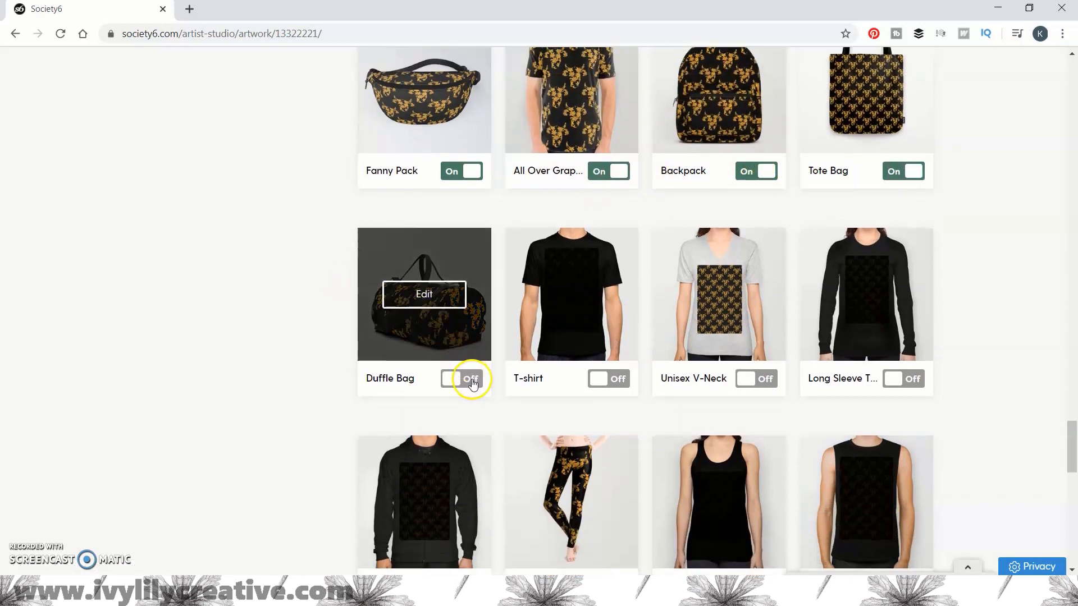
click(472, 380)
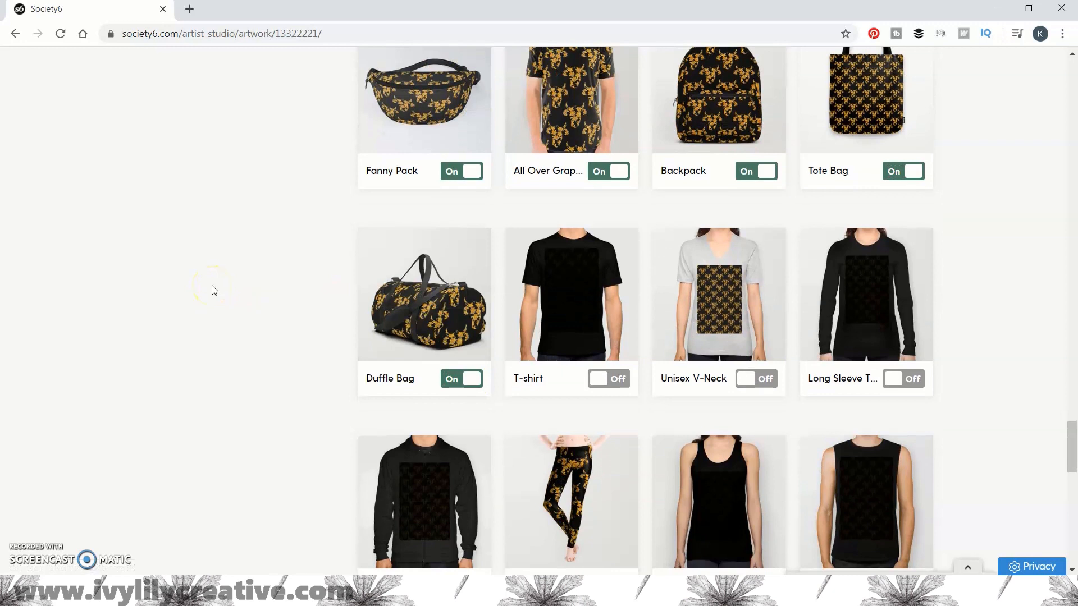
scroll(214, 290, down, 3)
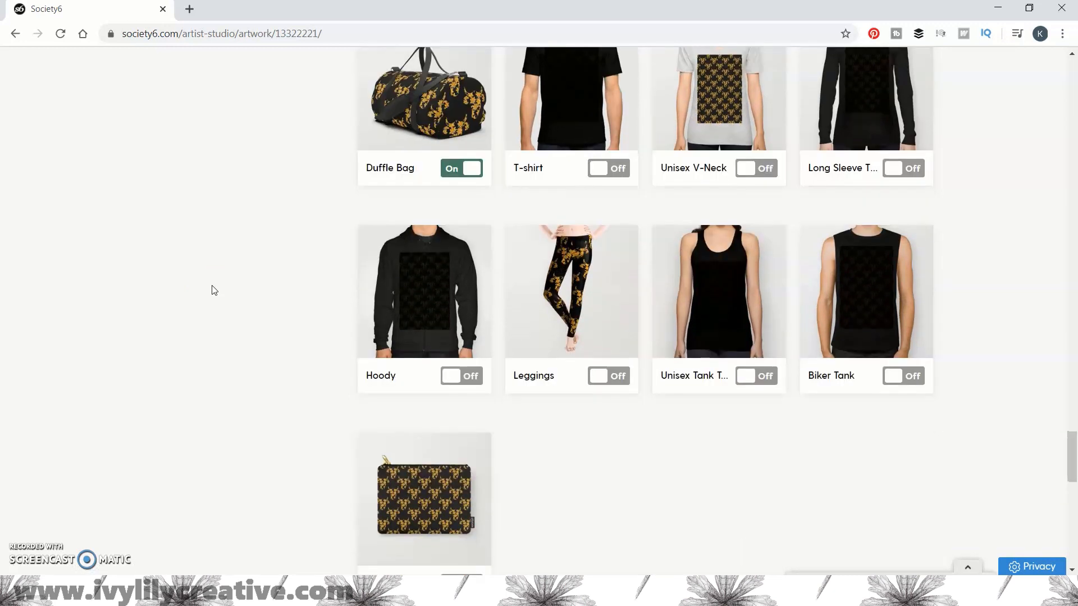
click(619, 380)
Step: Enable the Sling Chair, Outdoor Floor Cushion, Sun Shade, Yoga Mat and Beach Towel in Outdoor & Lifestyle
scroll(597, 415, down, 3)
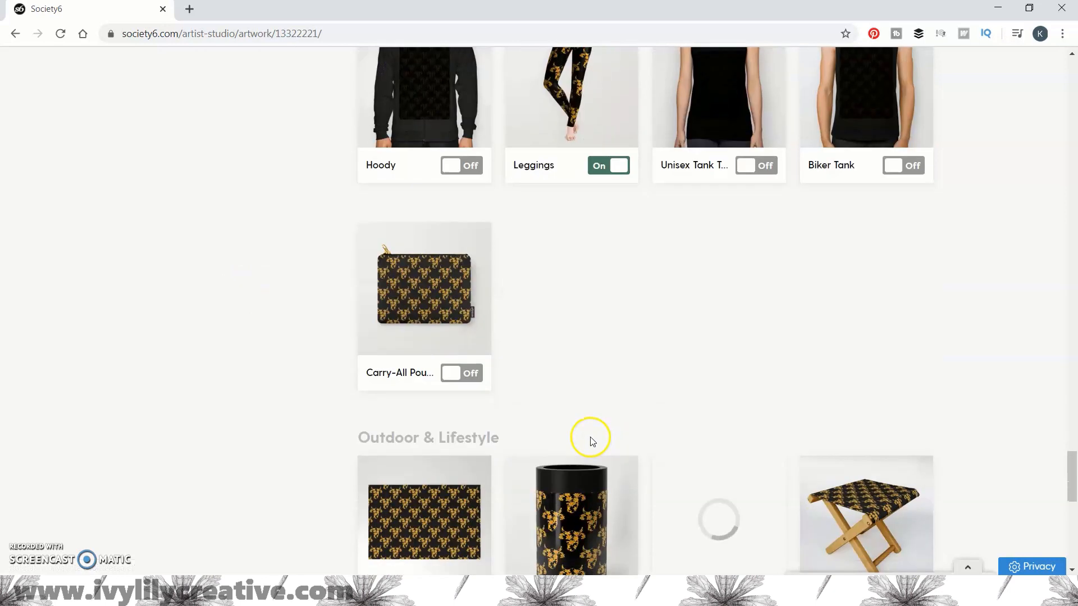
scroll(480, 380, down, 7)
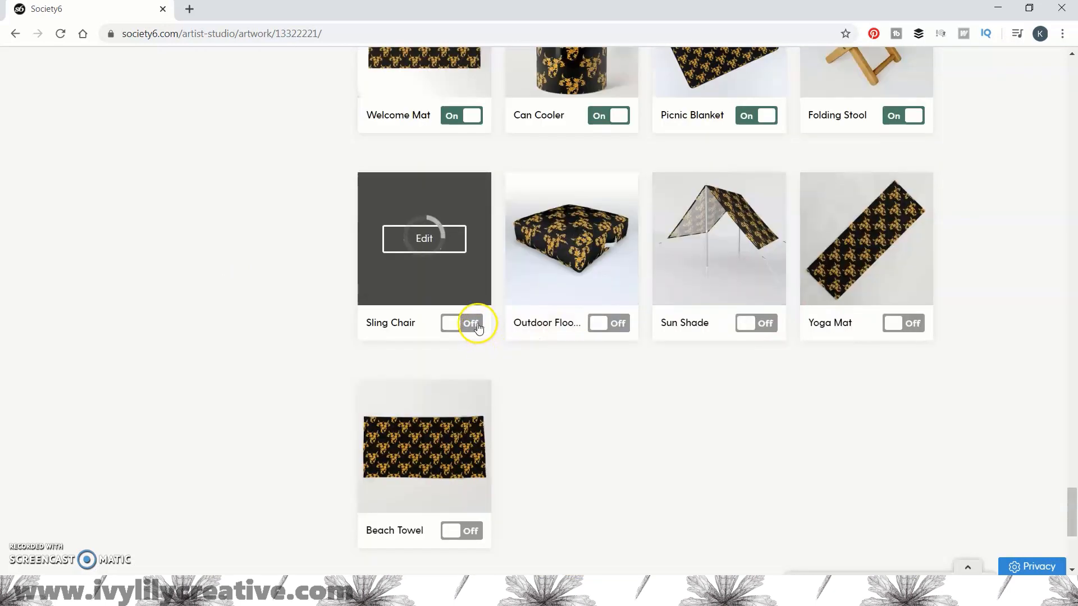
scroll(714, 312, up, 2)
scroll(712, 321, down, 2)
click(468, 323)
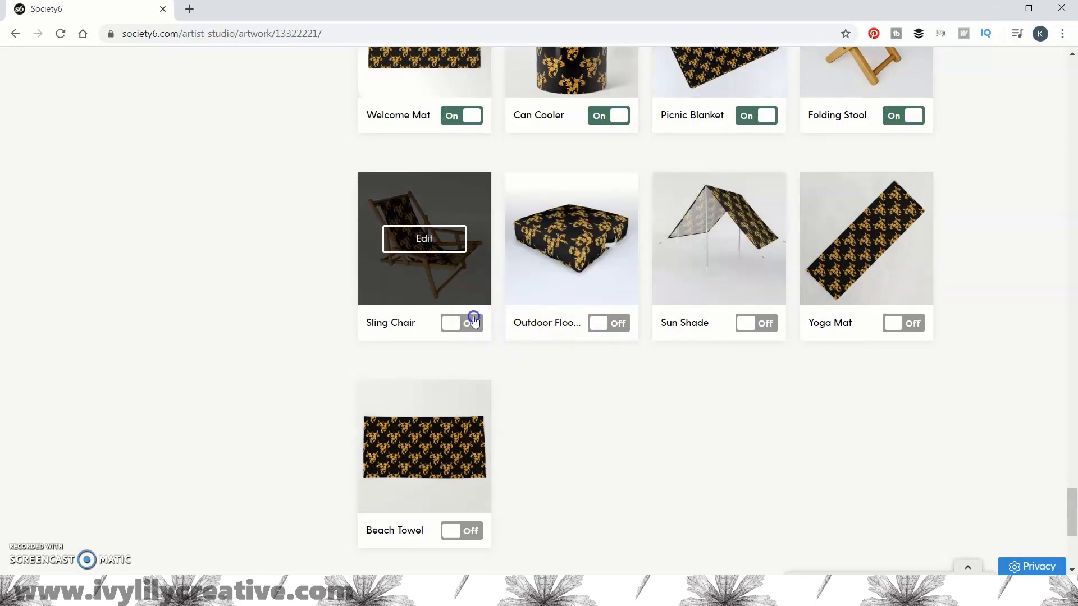
click(618, 324)
click(764, 324)
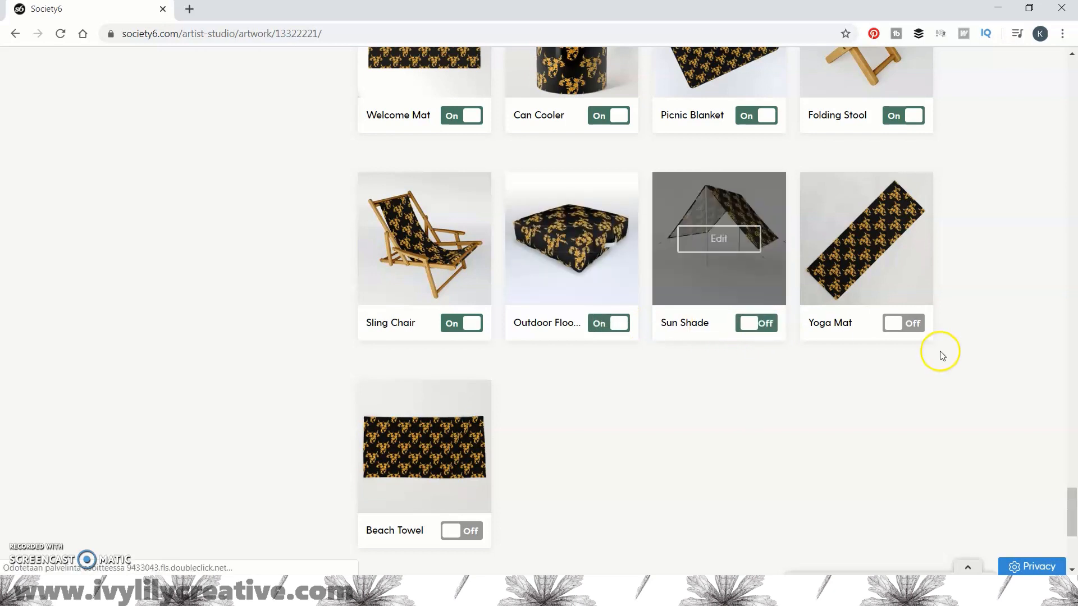
click(911, 322)
click(470, 531)
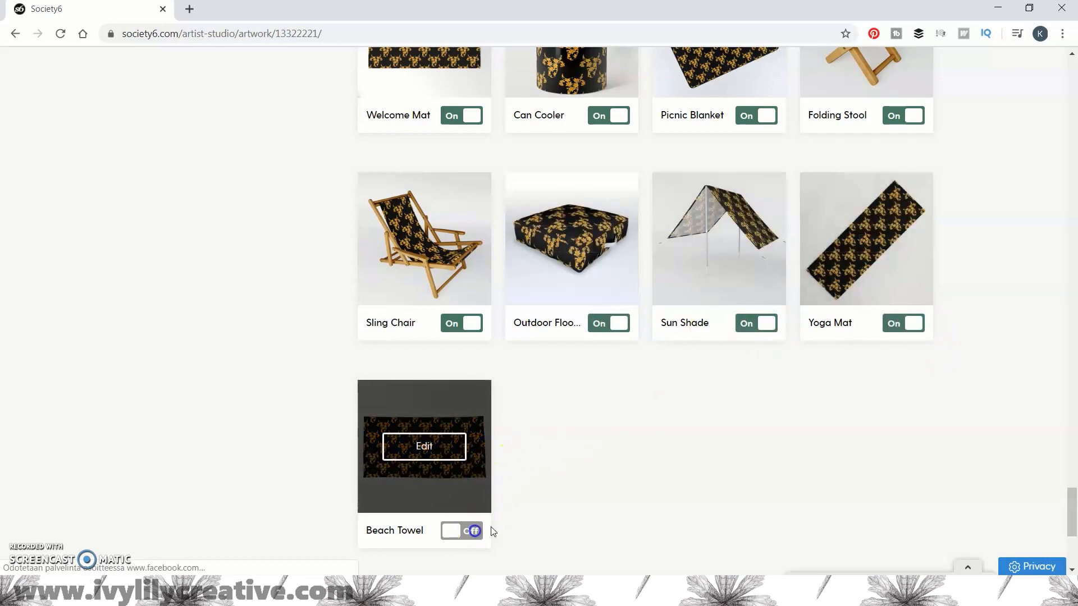
Step: Look back over the Floral Cow artwork's product list, from the Tech products to Wall Art and Home Decor, and its details
scroll(891, 426, down, 4)
scroll(967, 433, up, 6)
scroll(967, 432, up, 20)
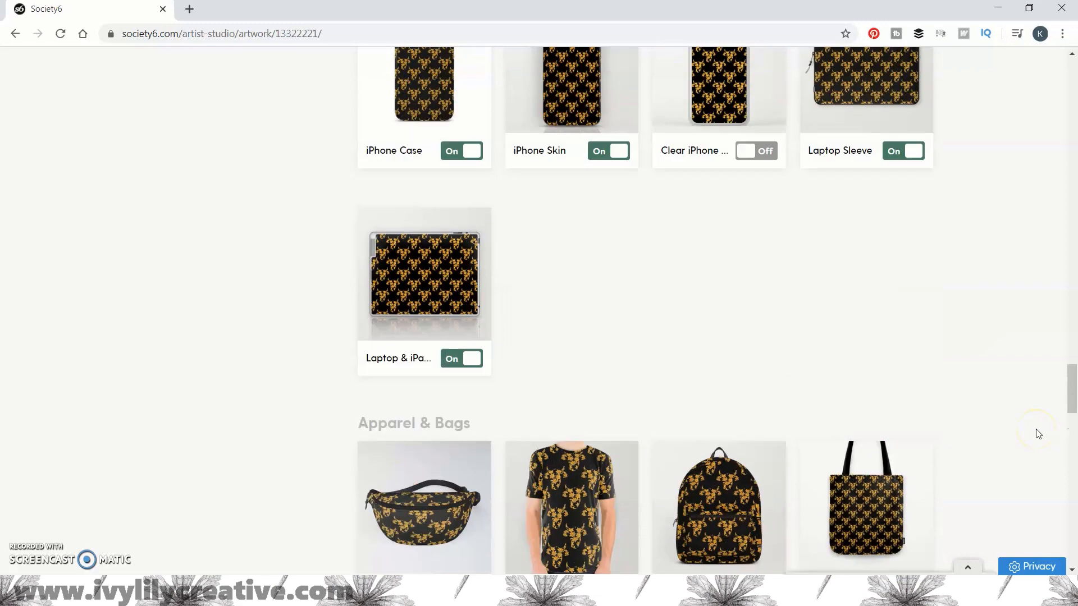
scroll(1020, 425, up, 15)
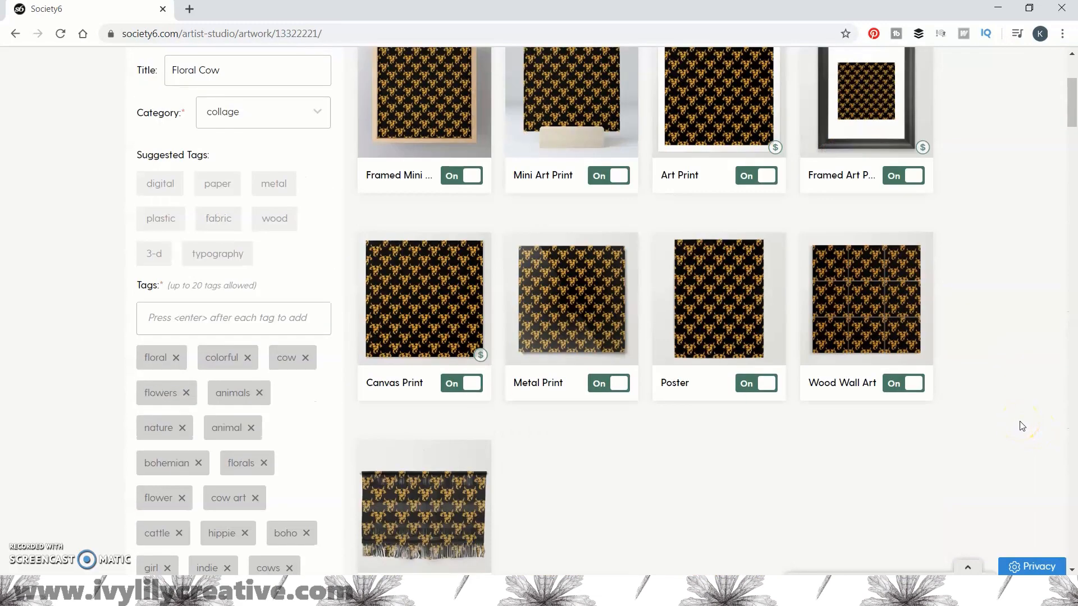
scroll(988, 392, down, 1)
scroll(988, 392, down, 8)
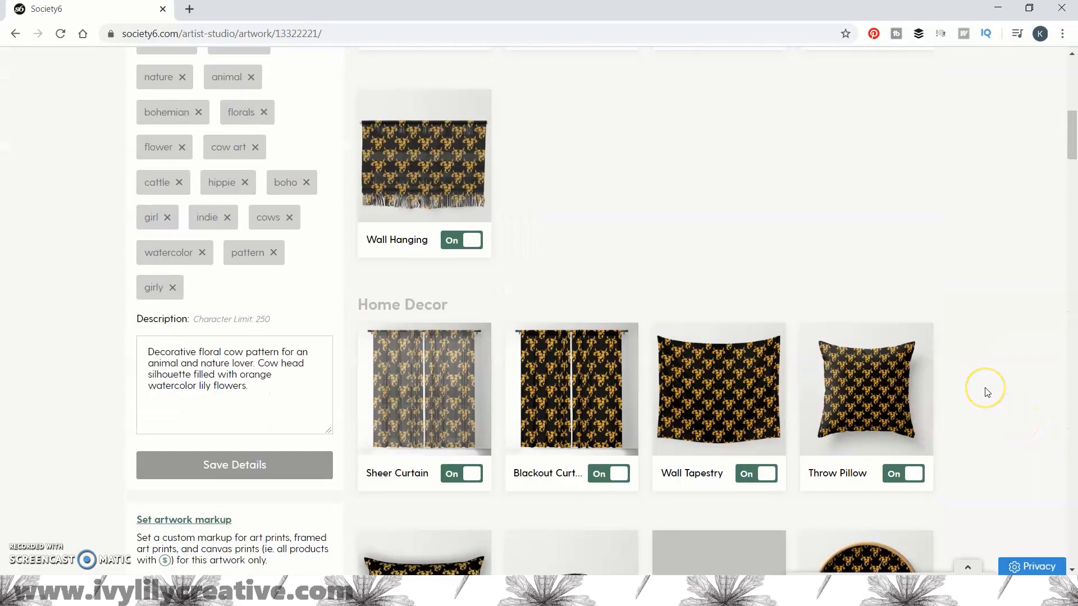
scroll(988, 393, down, 5)
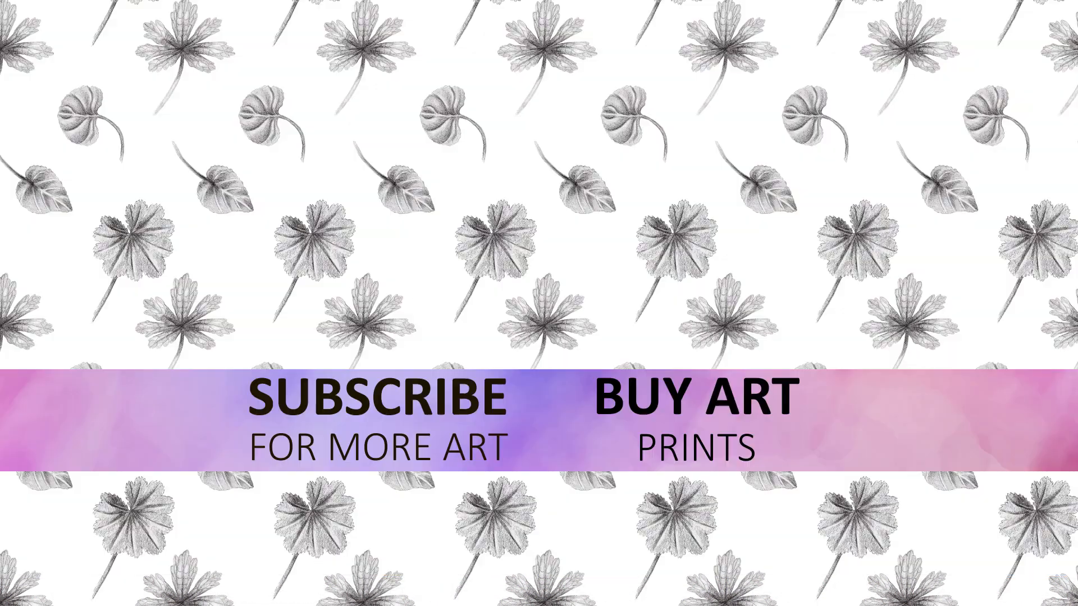